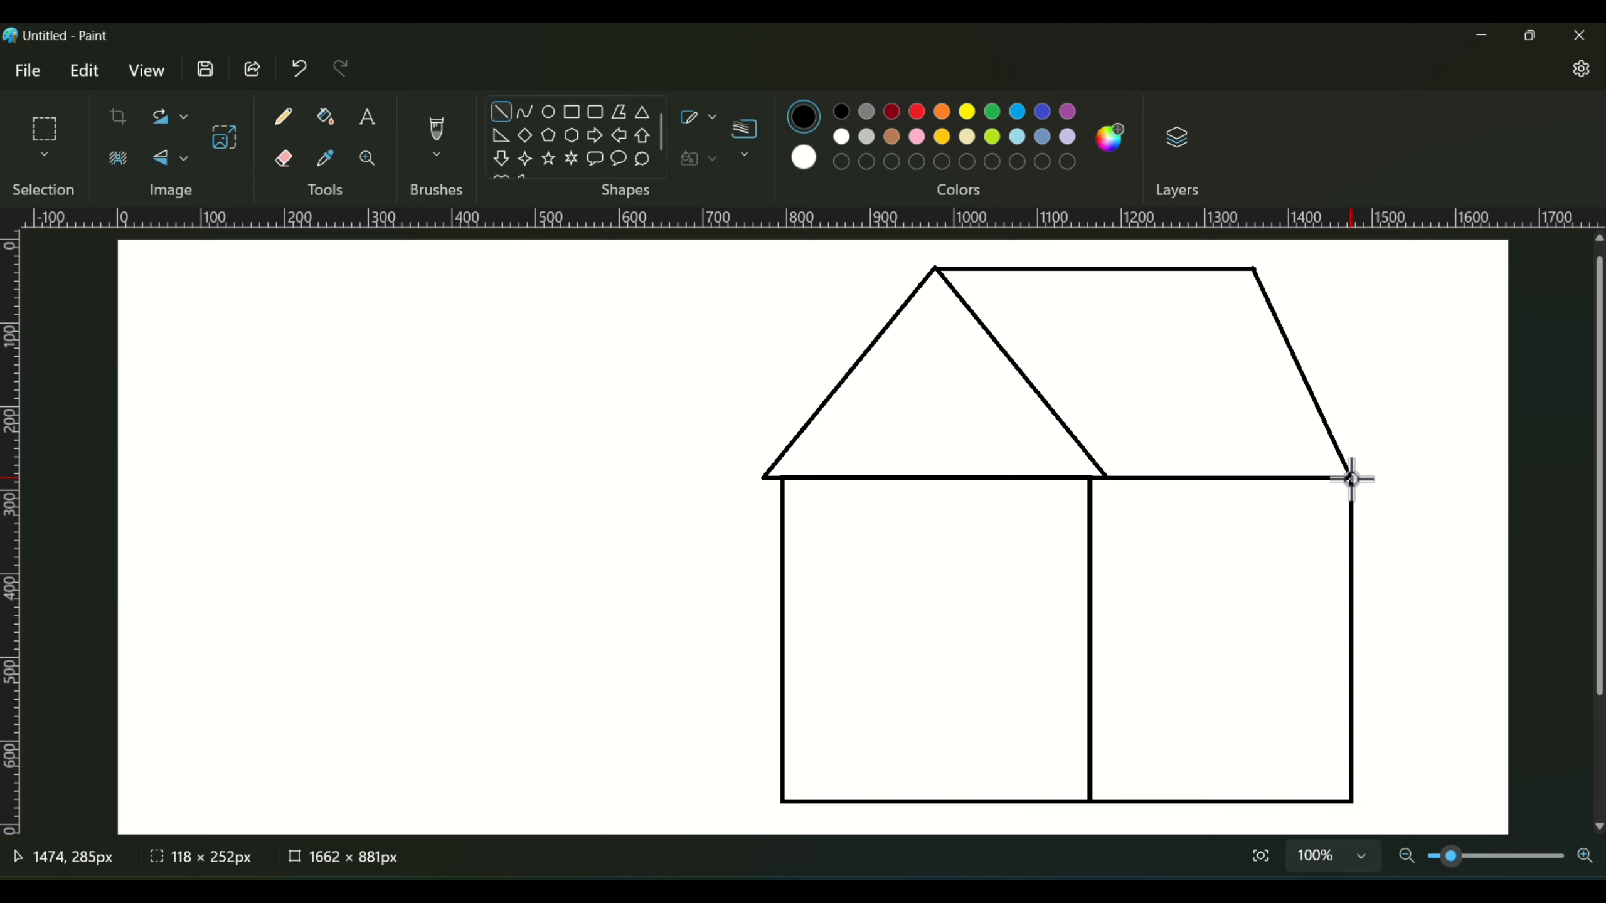
Finish the roof's right slanted edge and draw a tall rectangular doorway at the base of the front wall.
drag(1352, 479, 1350, 478)
click(571, 112)
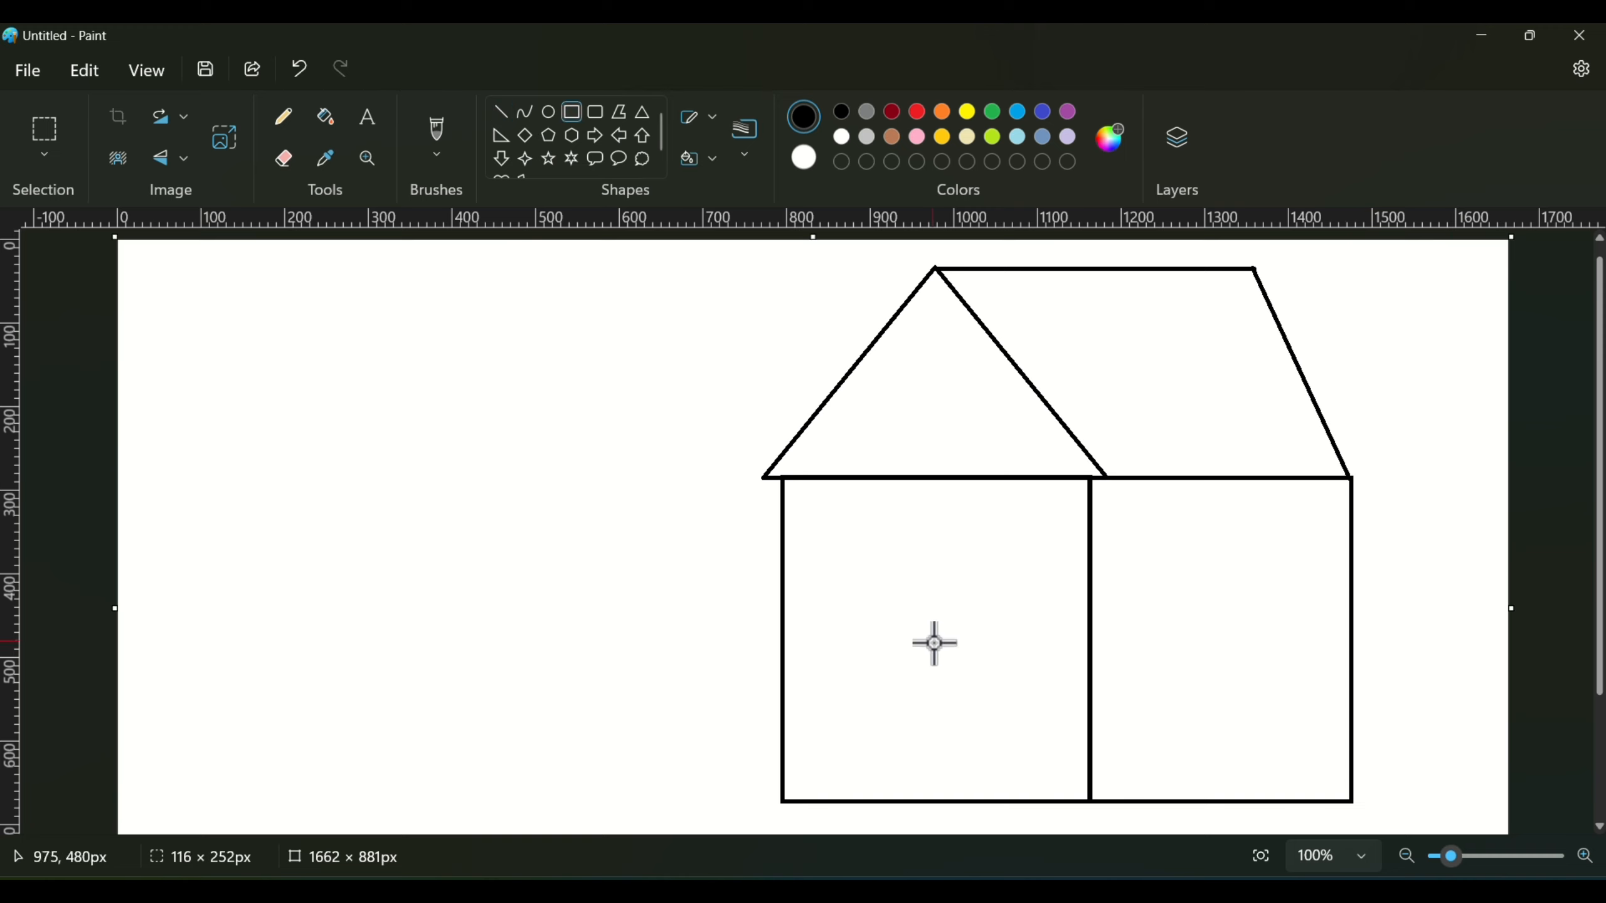
drag(859, 623, 939, 749)
click(1016, 585)
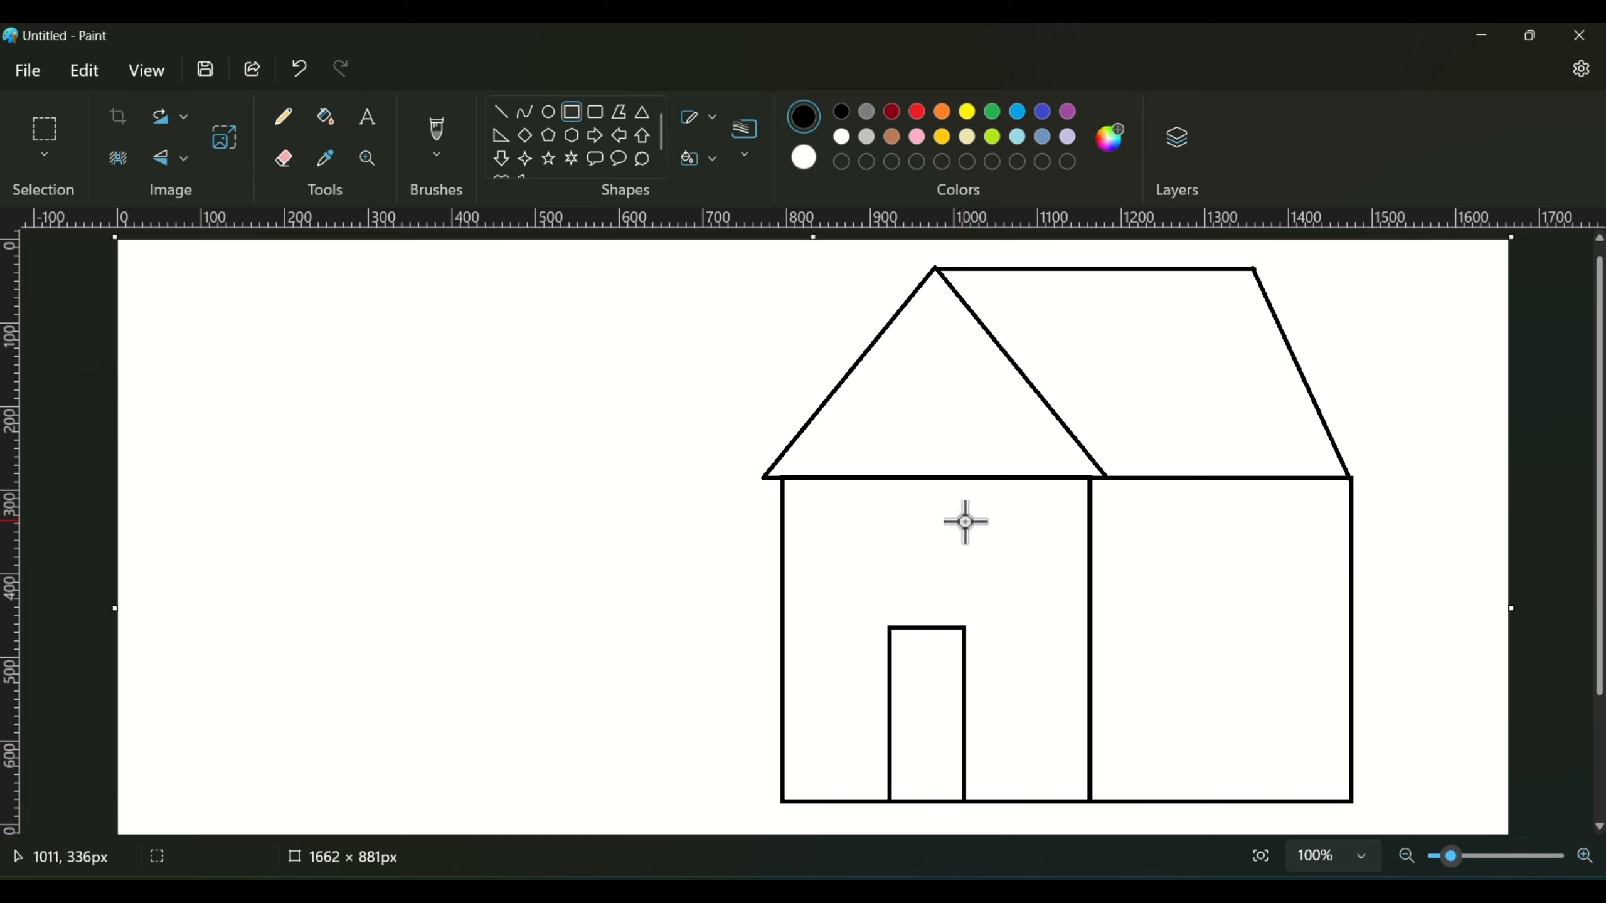
Draw an open door panel with three straight lines inside the doorway, joined to its right-hand corners.
click(501, 111)
mouse_move(964, 628)
mouse_down()
mouse_move(933, 672)
mouse_move(931, 764)
mouse_up()
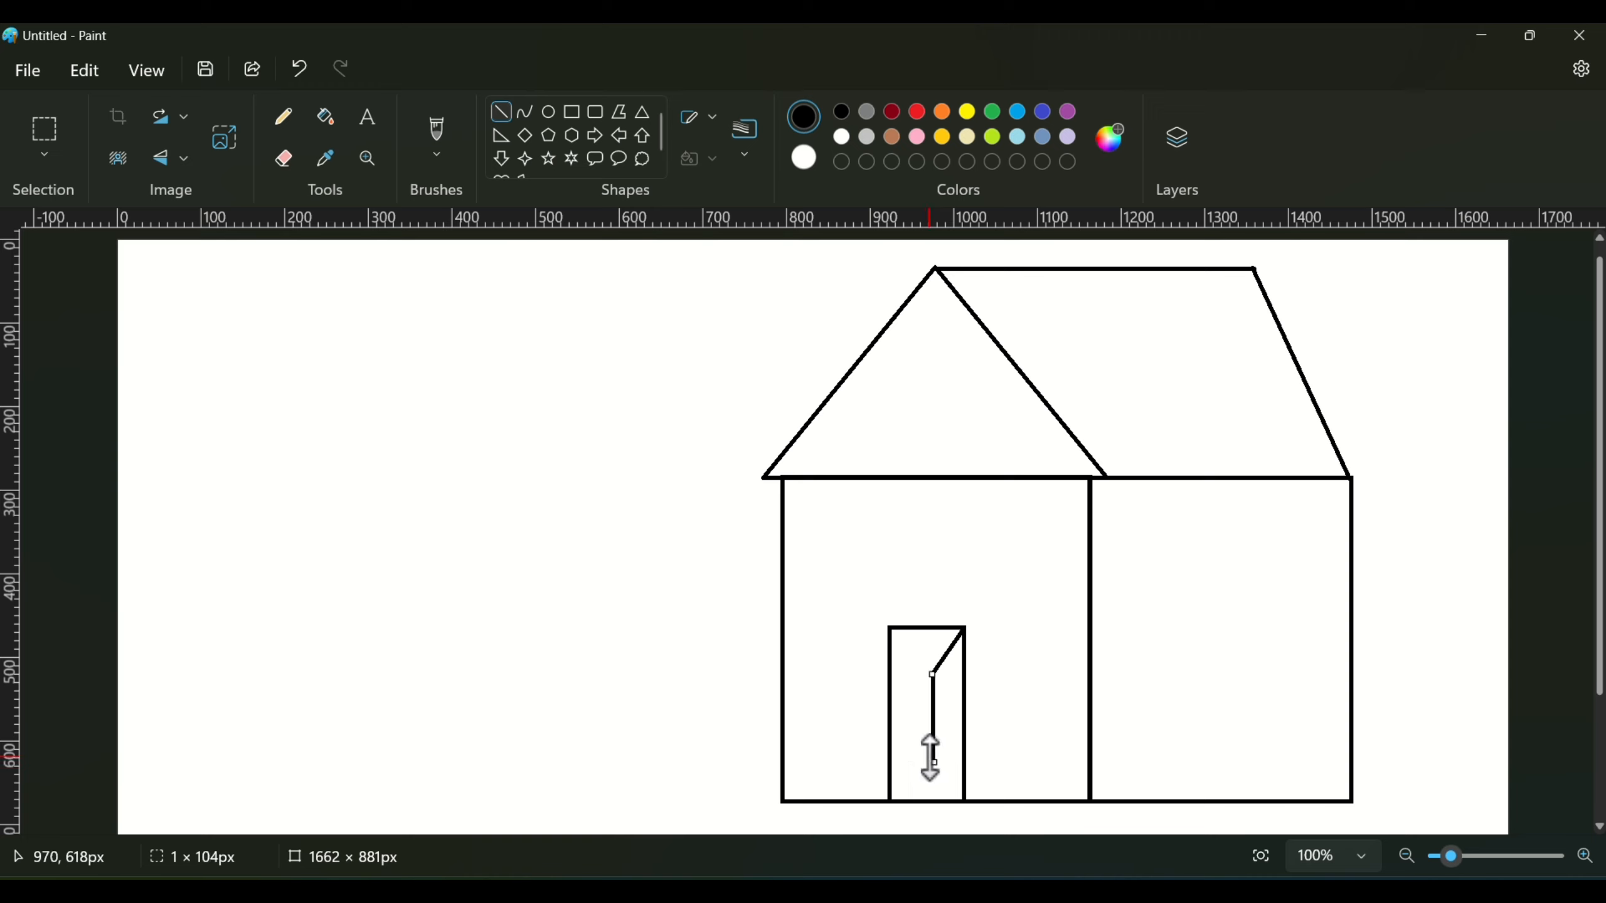
click(932, 764)
drag(933, 764, 961, 797)
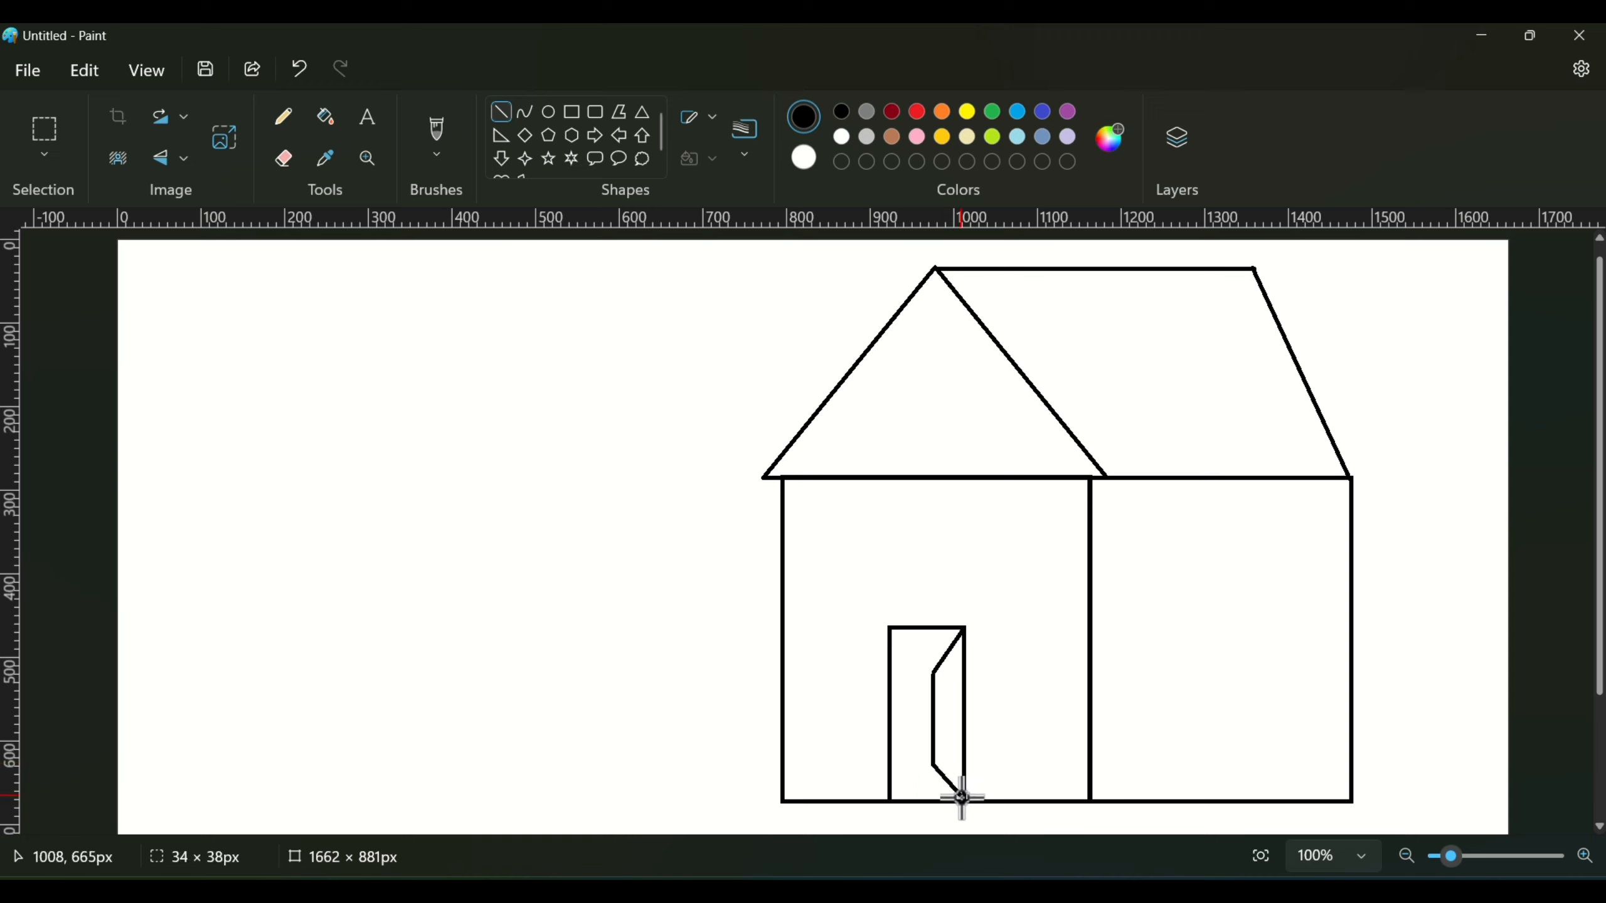
Copy the right door panel, flip the copy horizontally and place it against the left side of the doorway.
click(44, 133)
drag(919, 620, 990, 814)
key(ctrl+c)
key(ctrl+v)
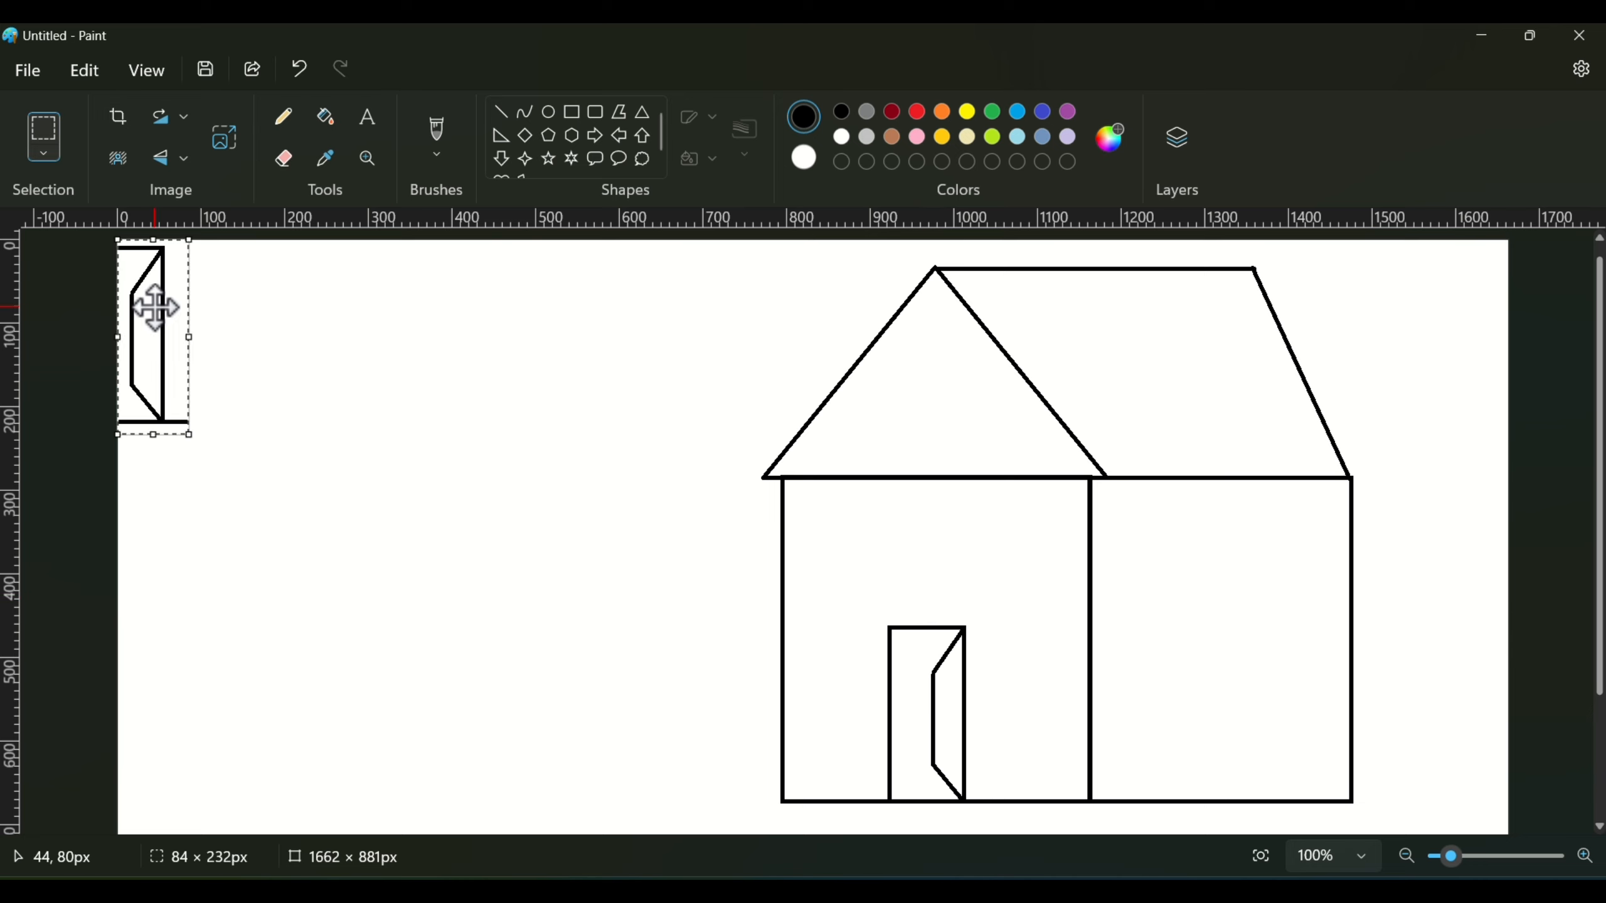
drag(158, 308, 907, 710)
click(180, 159)
click(179, 241)
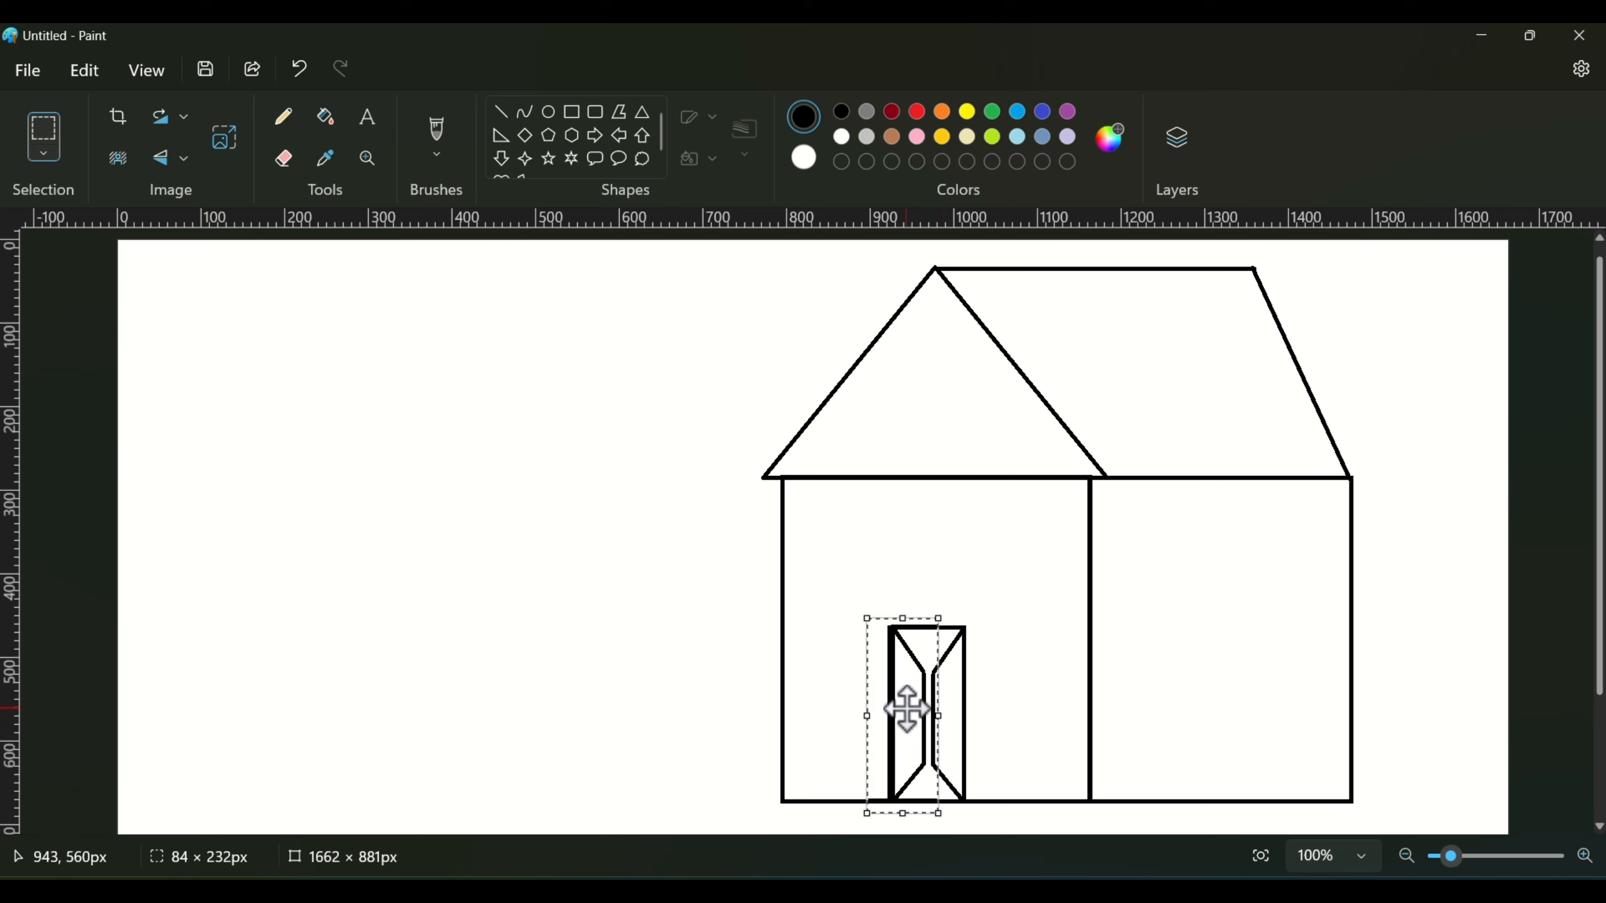
click(680, 646)
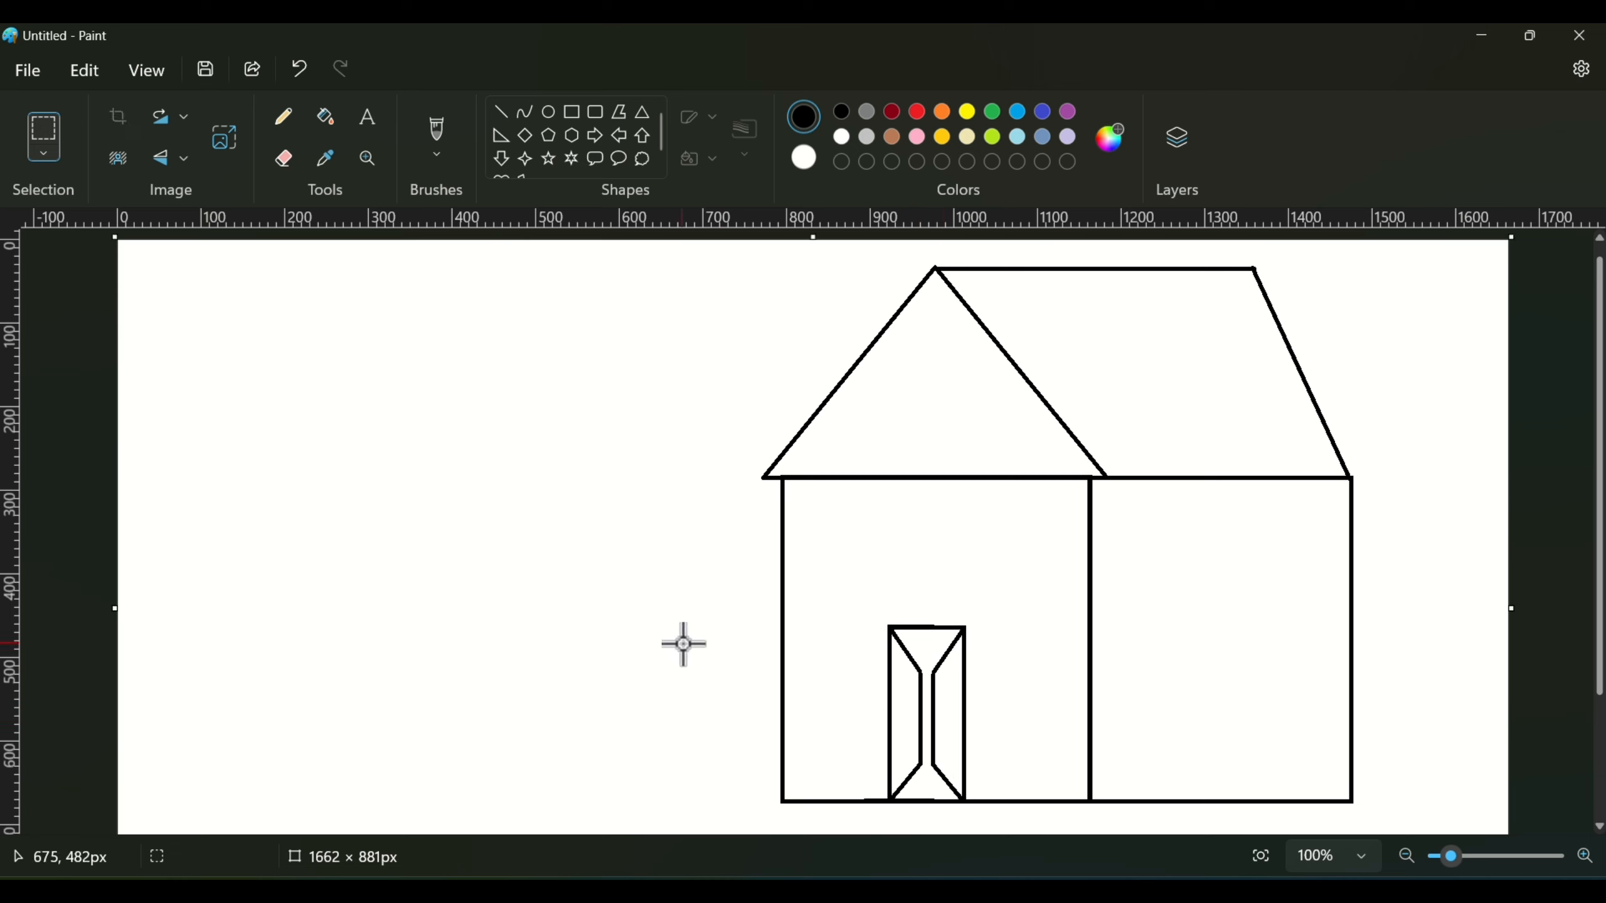
Draw a circular window about 74 px in diameter in the middle of the triangular gable.
click(549, 111)
drag(904, 370, 969, 462)
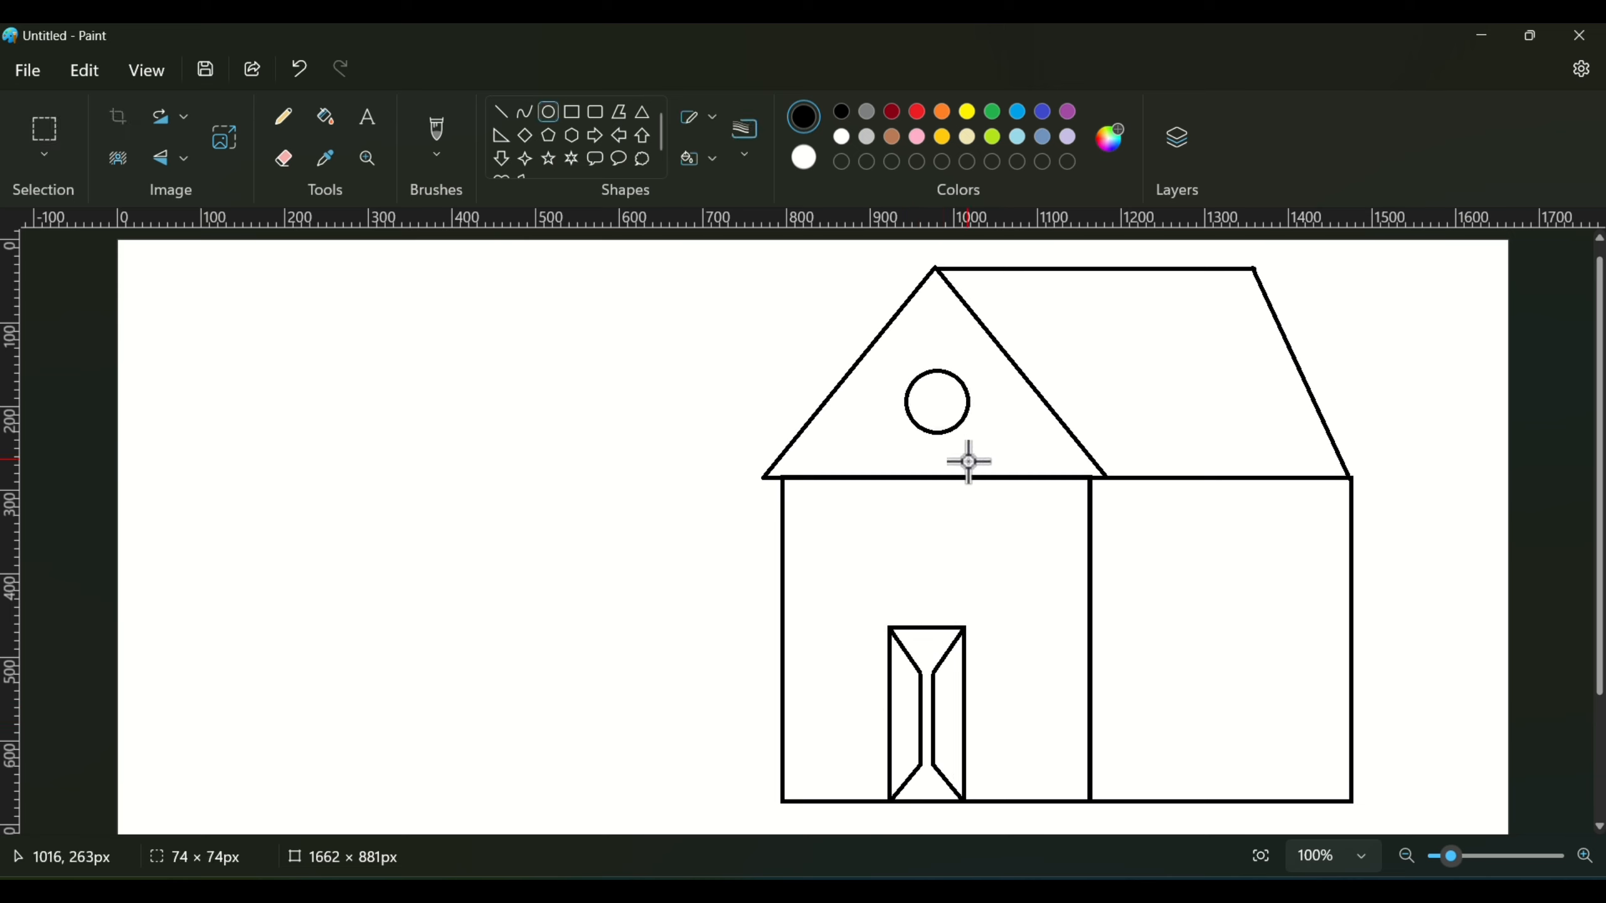
Draw four horizontal lines across the sloping roof to divide it into five rows.
click(501, 112)
drag(970, 309, 1269, 309)
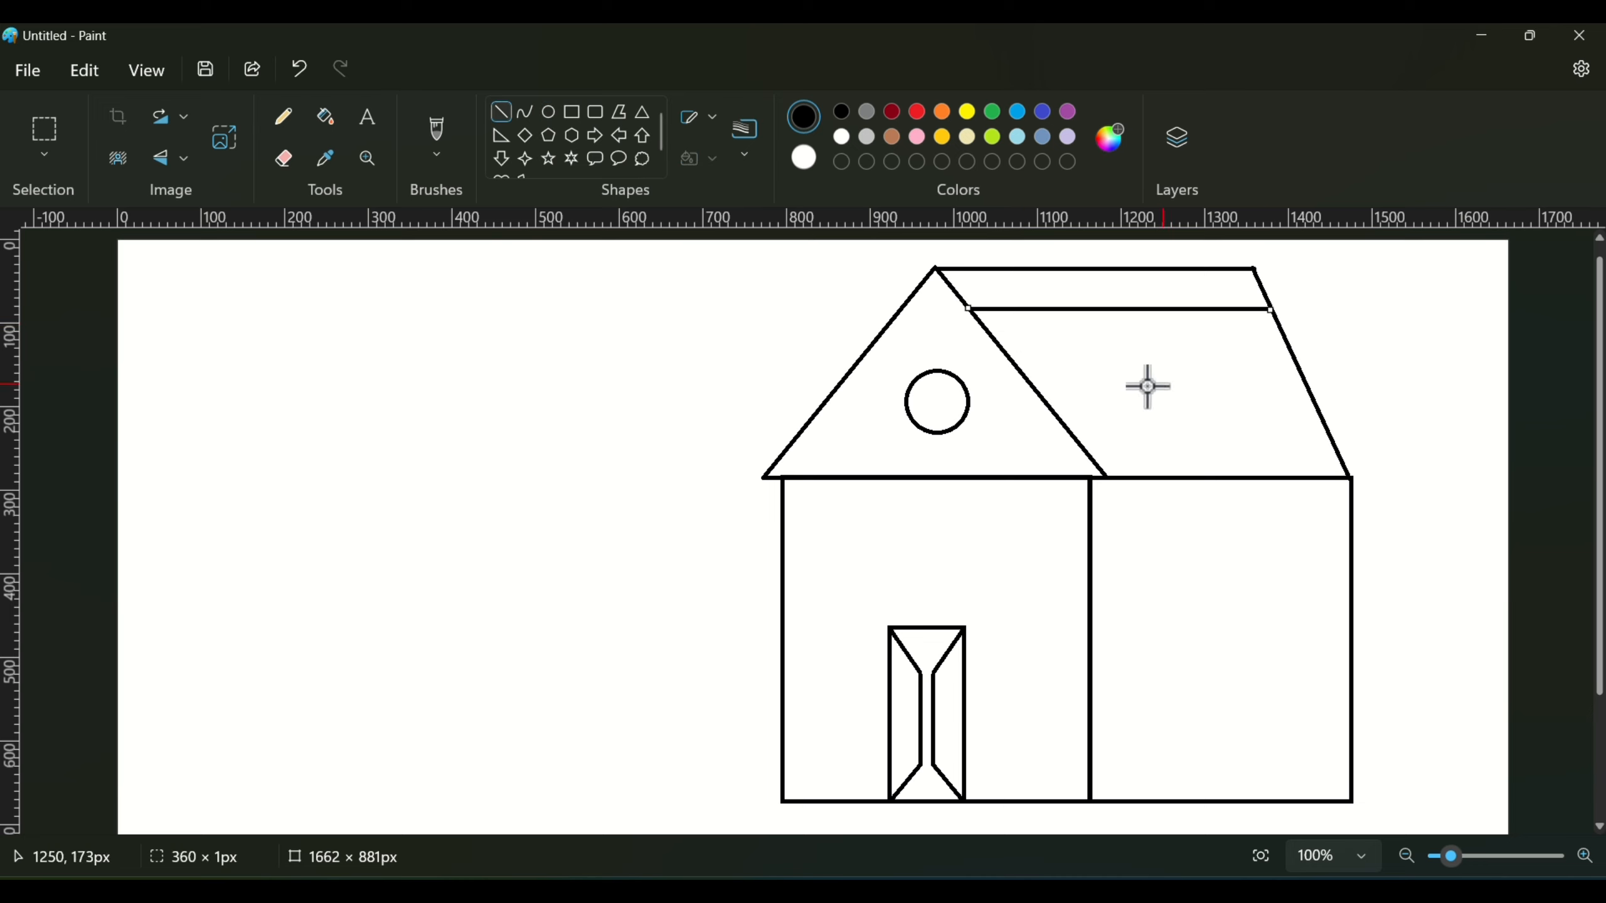
drag(1004, 356, 1282, 356)
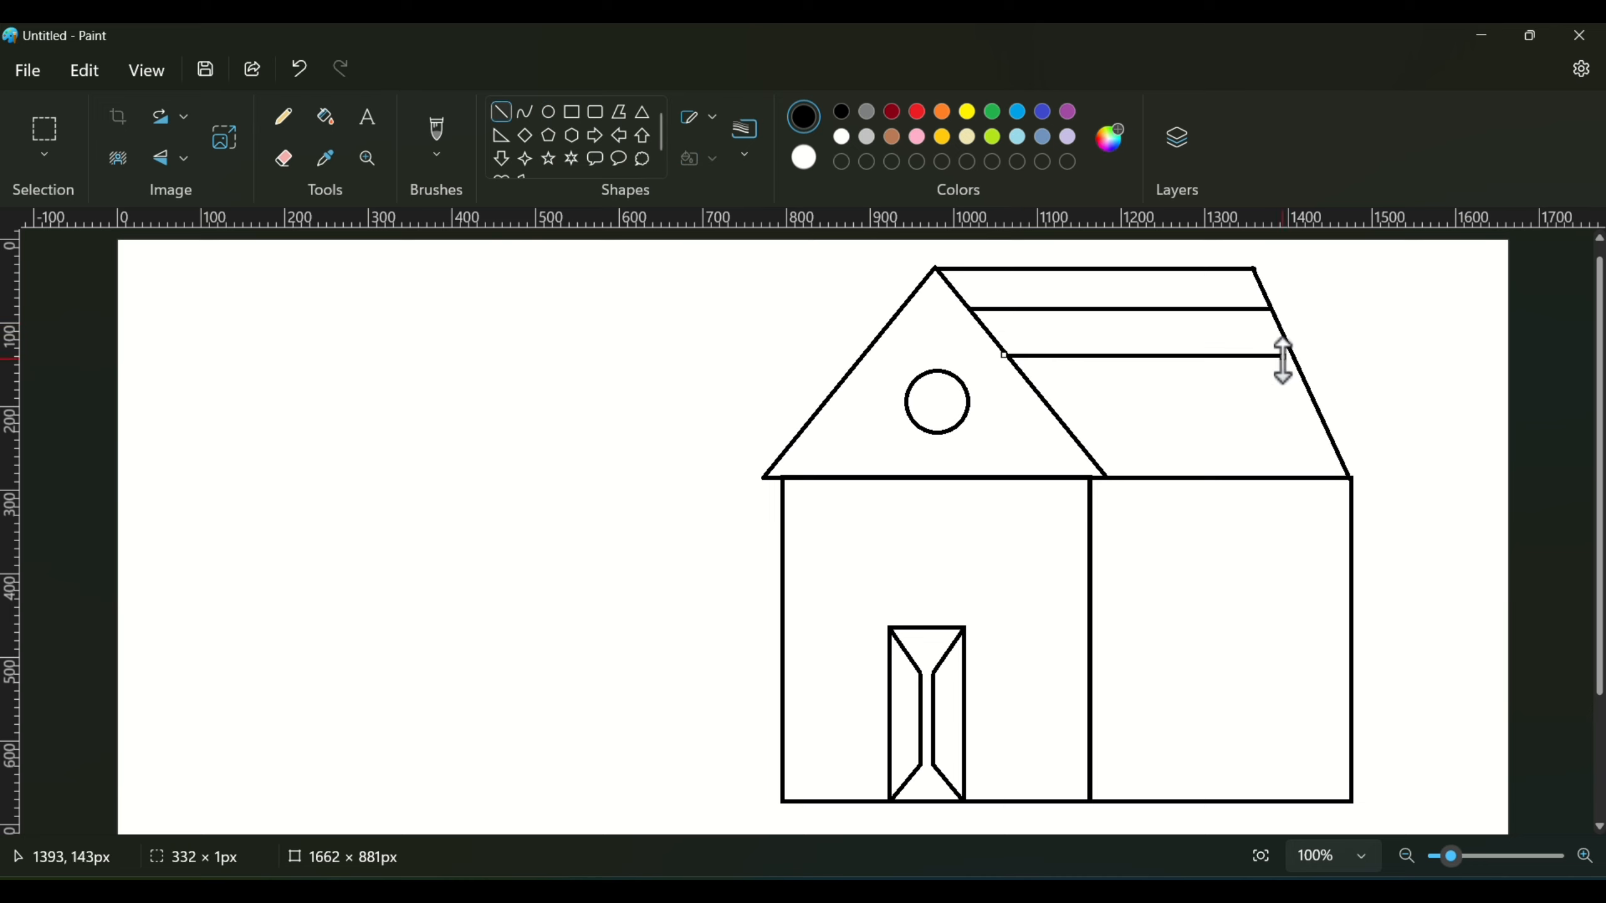
click(1037, 397)
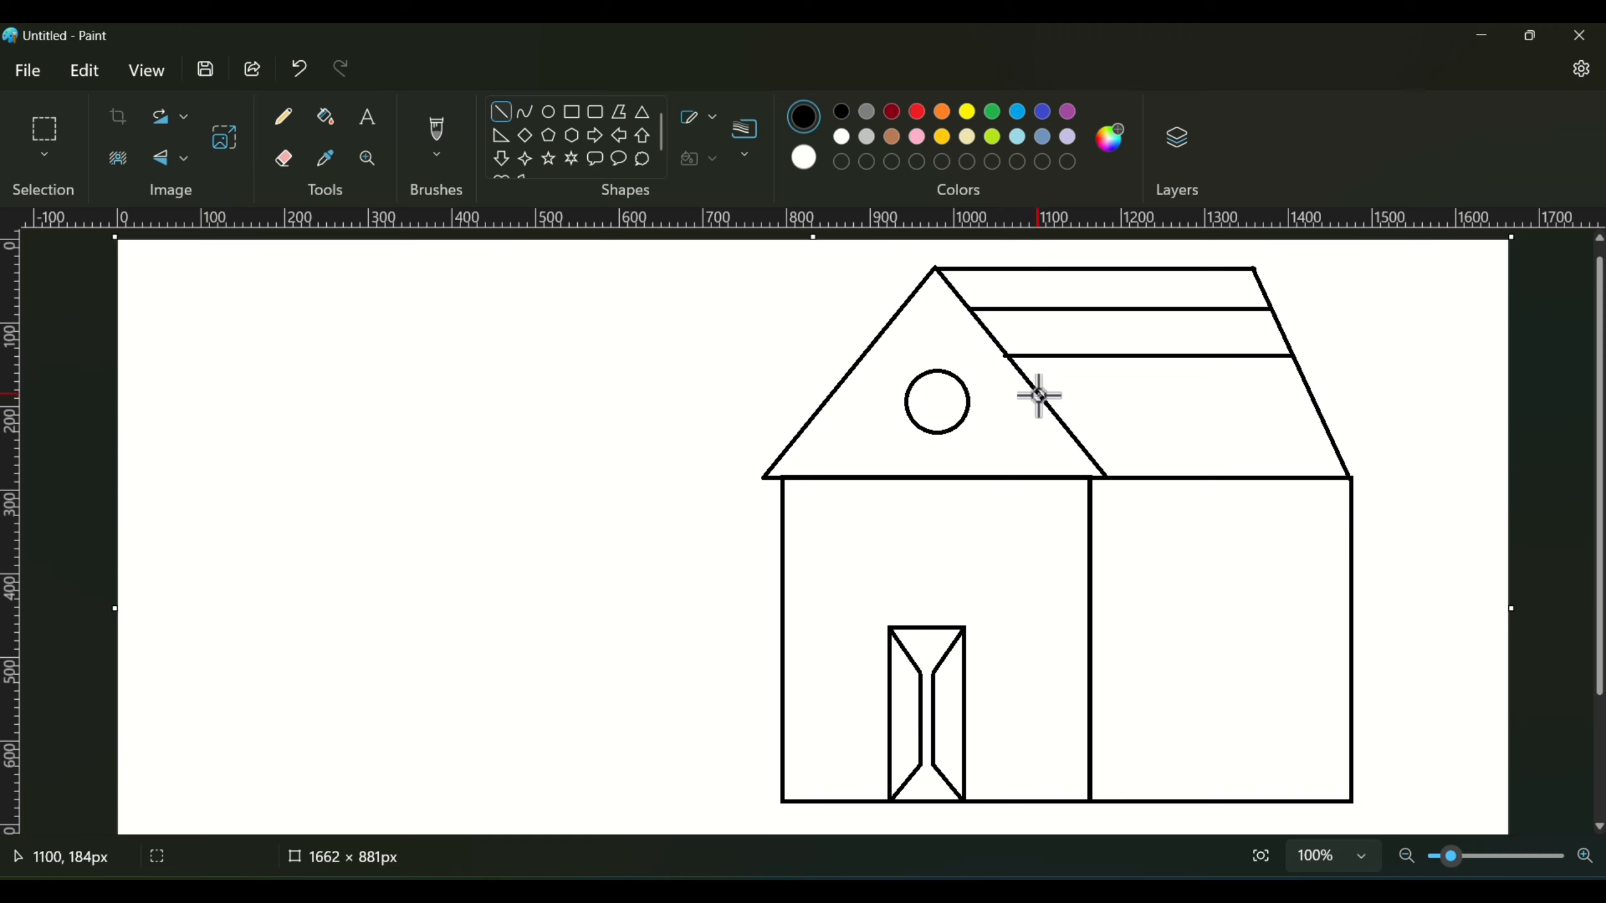
drag(1046, 403, 1312, 387)
click(1119, 459)
drag(1082, 447, 1340, 446)
click(1220, 543)
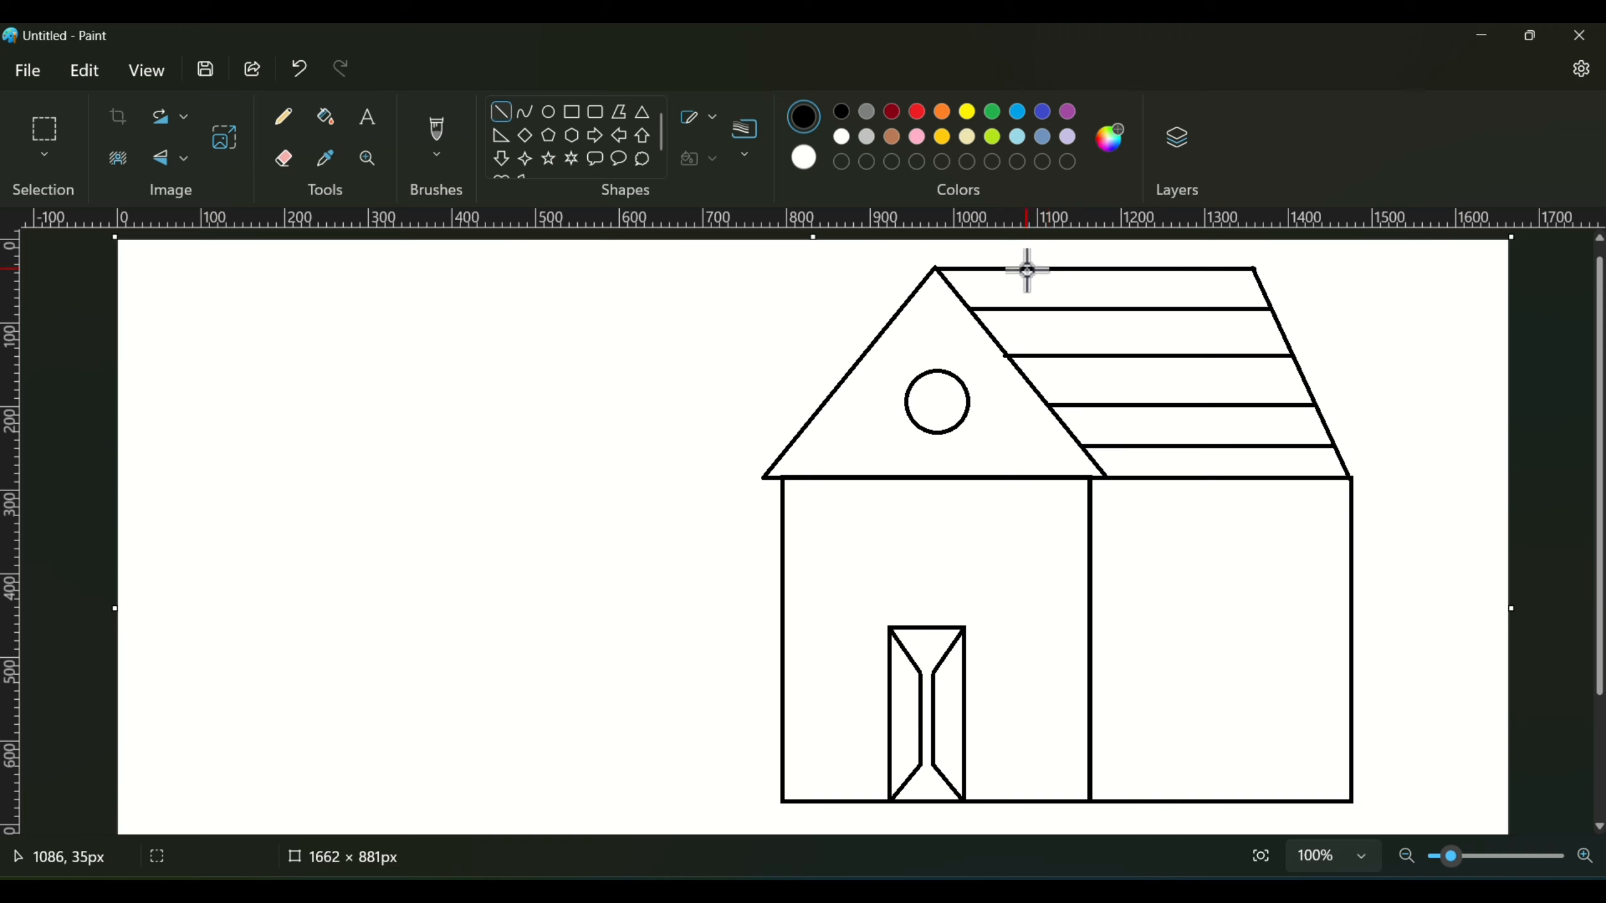
Draw short diagonal lines within the roof rows, staggered from row to row, to form a tile pattern.
drag(1022, 269, 1061, 308)
mouse_move(1155, 268)
mouse_down()
mouse_move(1189, 308)
mouse_move(1174, 358)
mouse_up()
click(1150, 364)
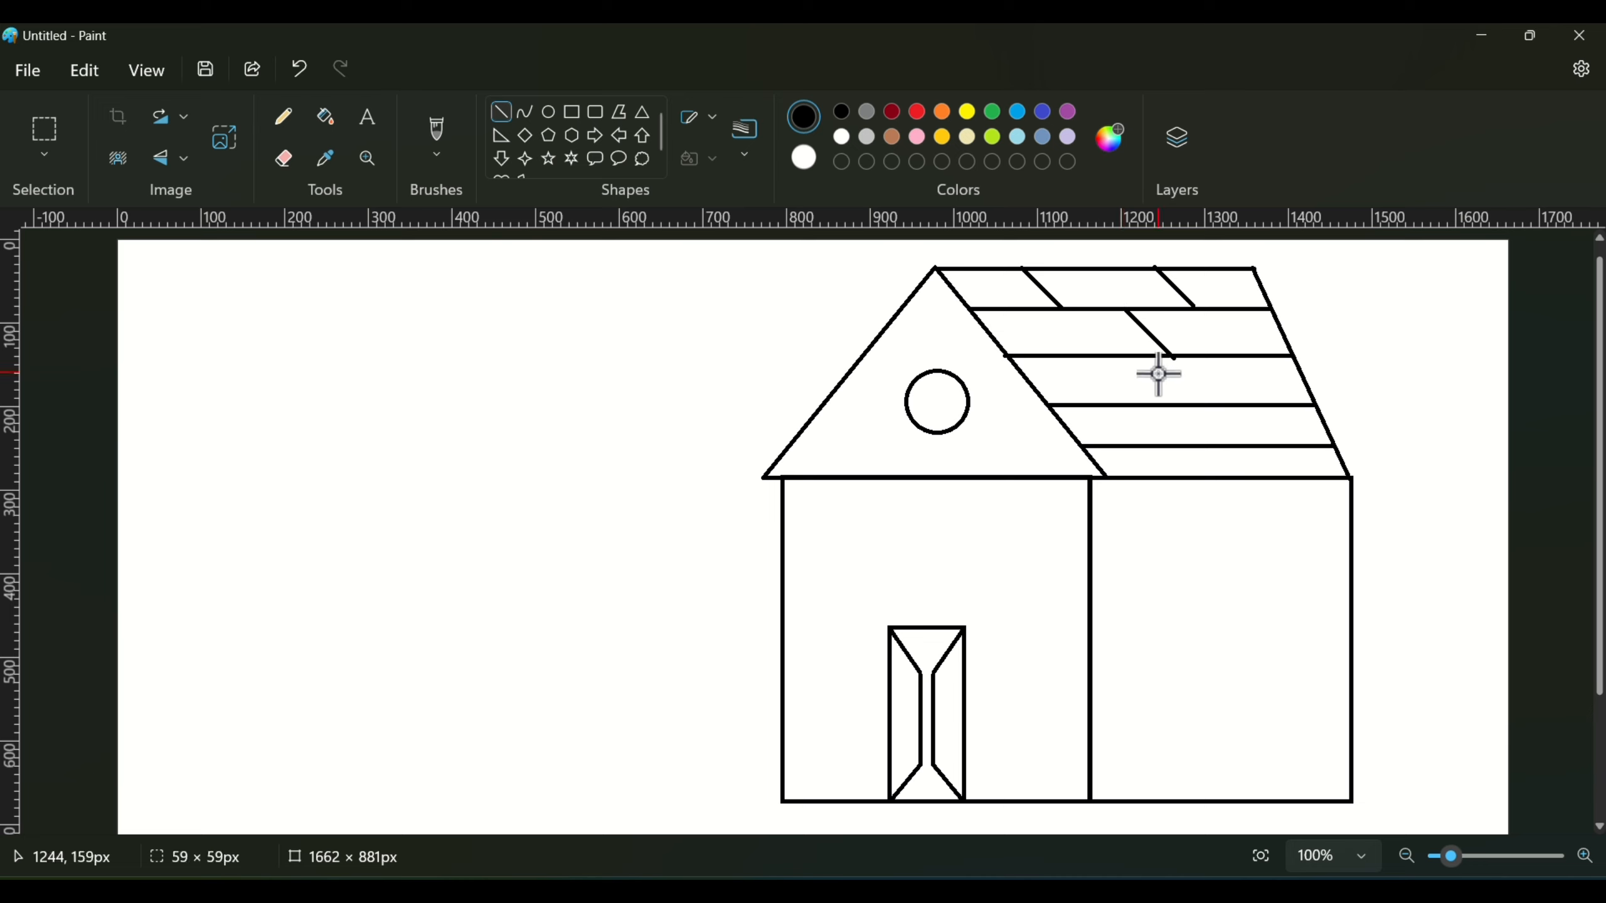
drag(1072, 355, 1124, 405)
mouse_move(1224, 356)
mouse_down()
mouse_move(1258, 420)
mouse_move(1222, 454)
mouse_move(1146, 459)
mouse_move(1170, 477)
mouse_up()
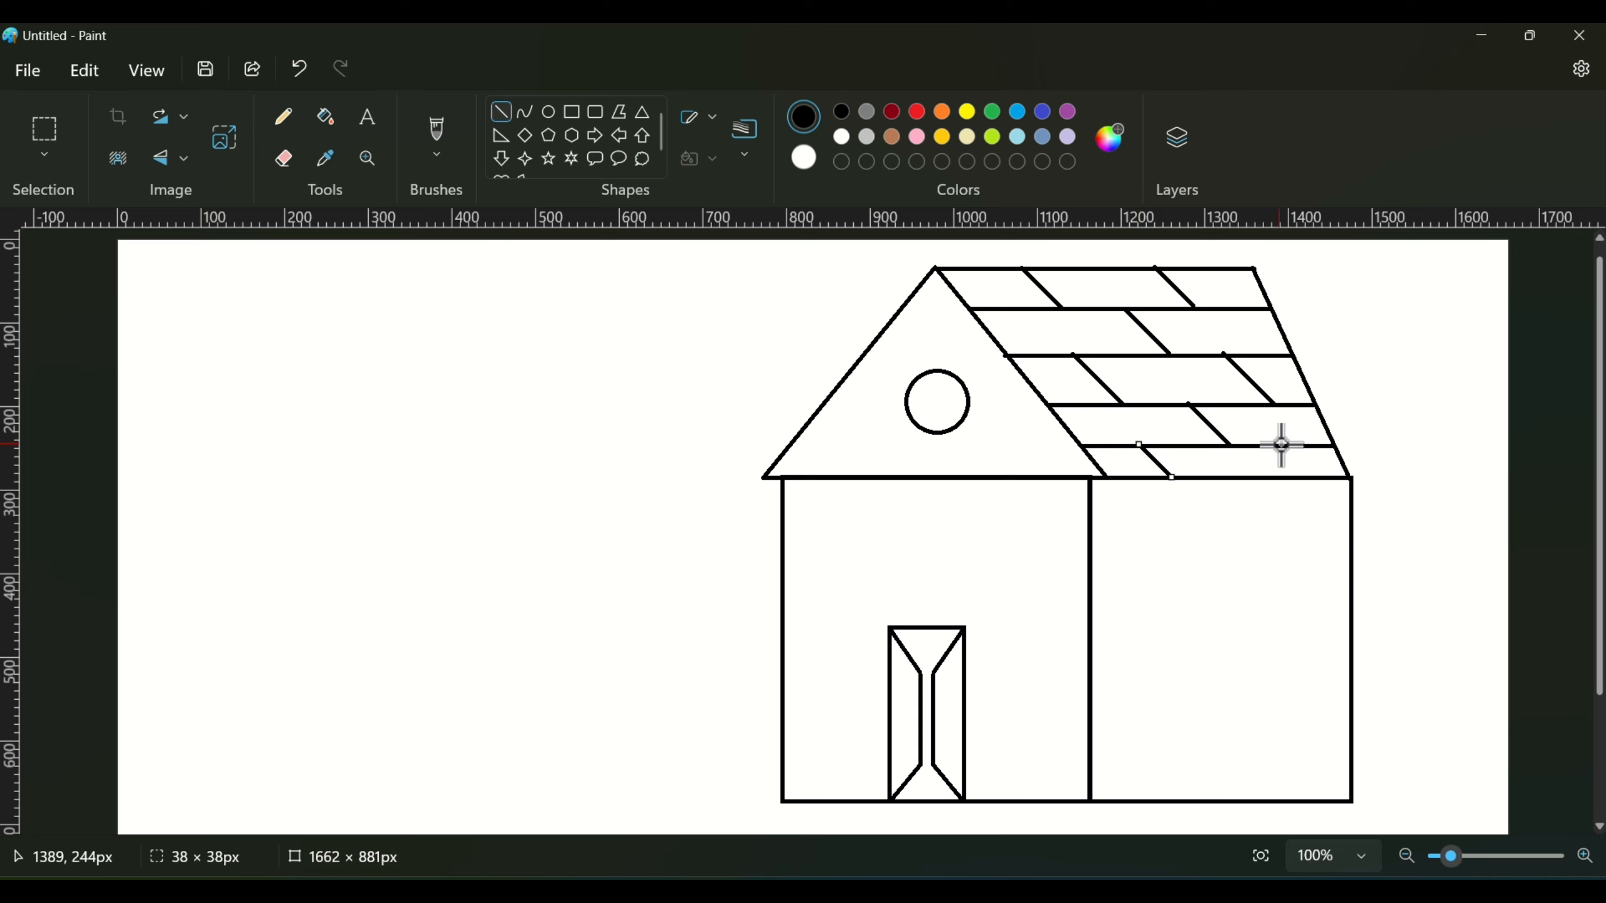
drag(1282, 445, 1312, 475)
Fill all the roof tiles and the triangular gable with dark red.
click(325, 117)
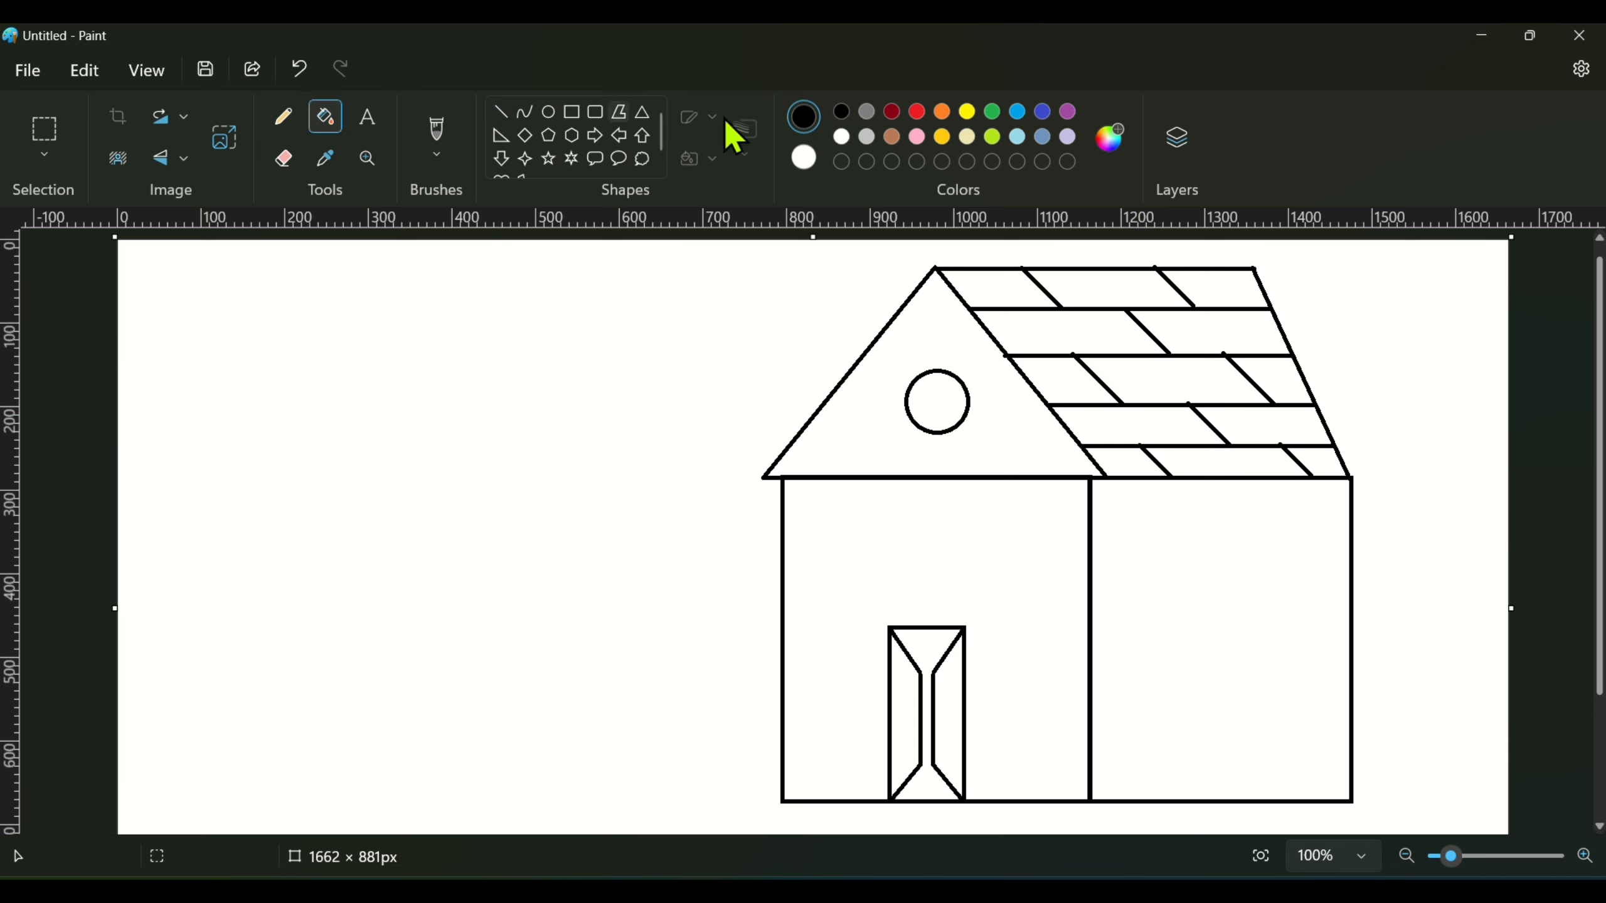
click(891, 111)
click(1006, 291)
click(1097, 291)
click(1211, 291)
click(1228, 329)
click(1081, 335)
click(1160, 379)
click(1140, 425)
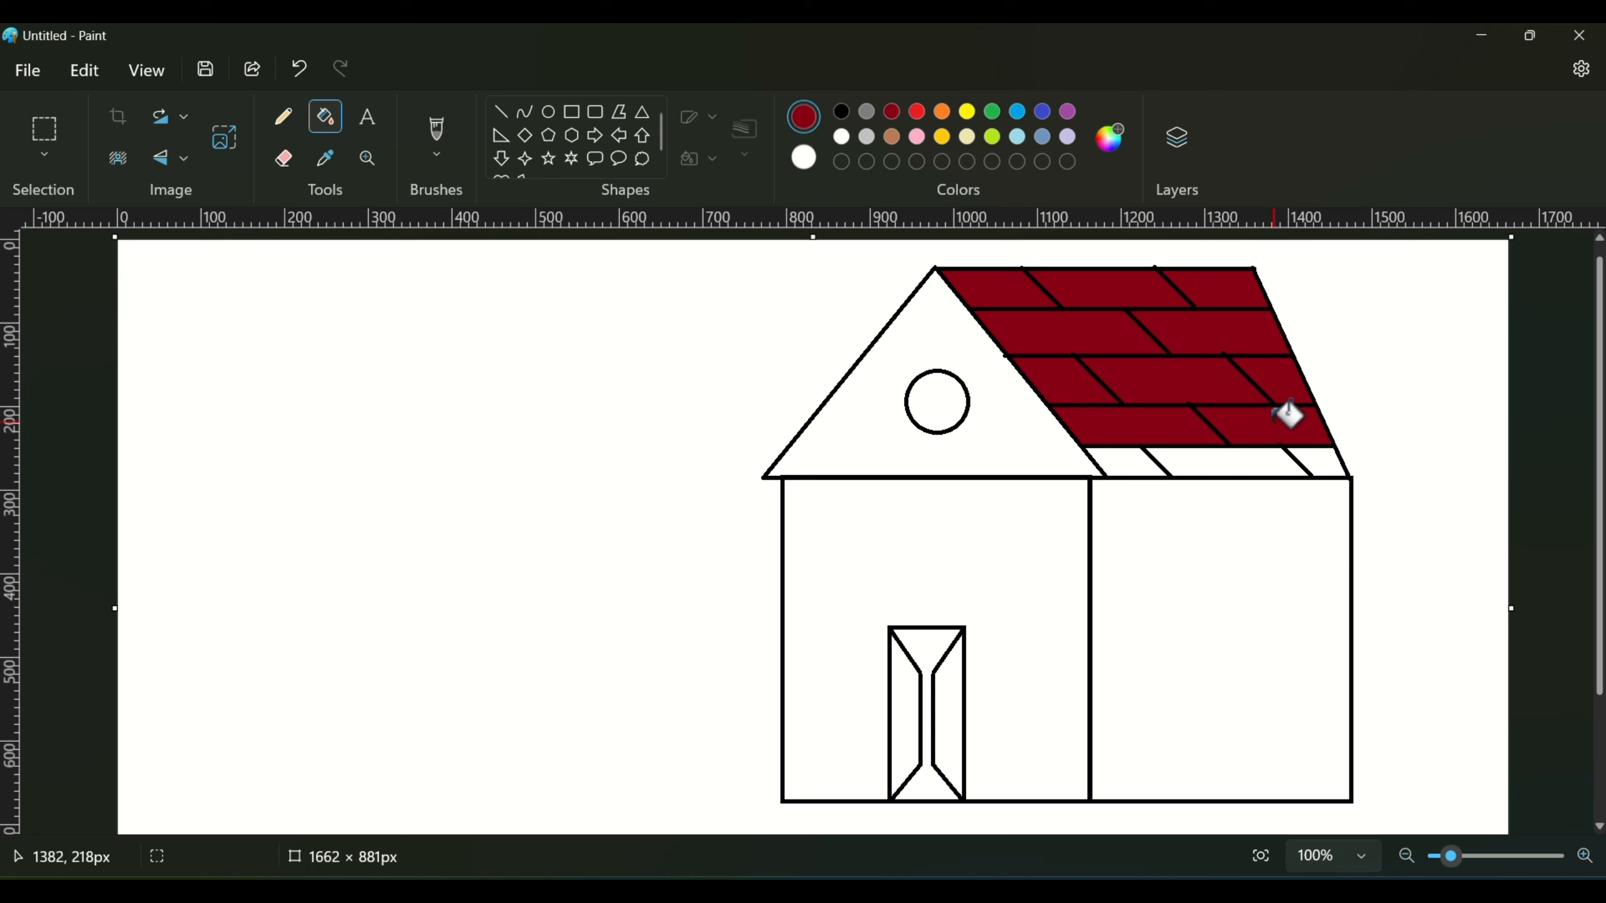
click(1226, 461)
click(1128, 461)
click(1316, 461)
click(968, 384)
Fill the round gable window with blue and both house walls with orange.
click(1017, 111)
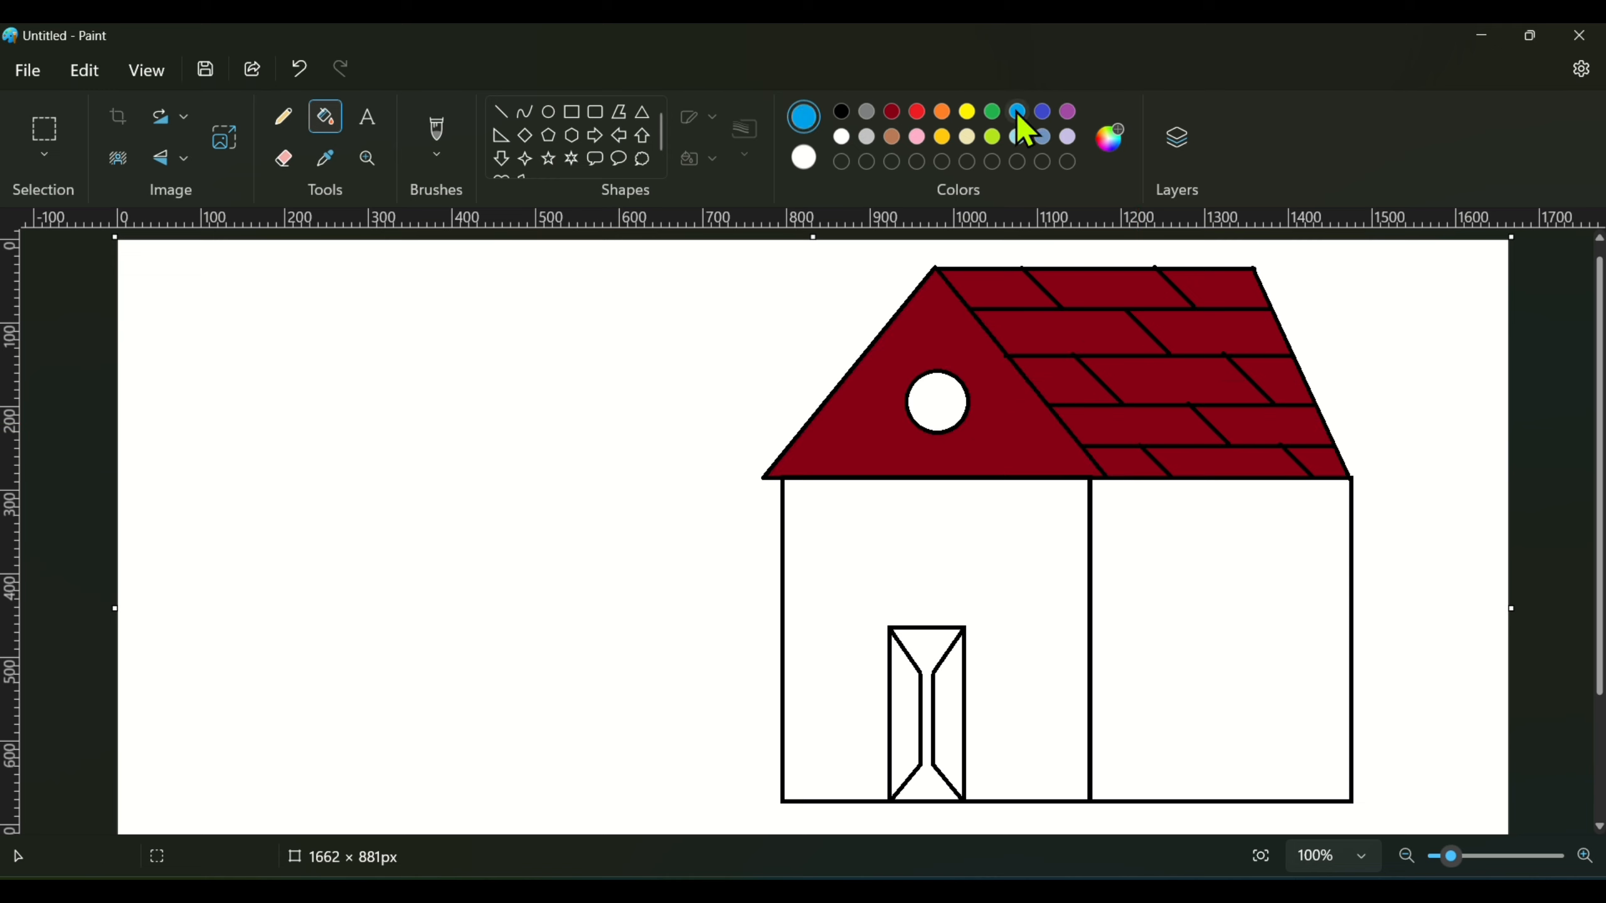
click(938, 398)
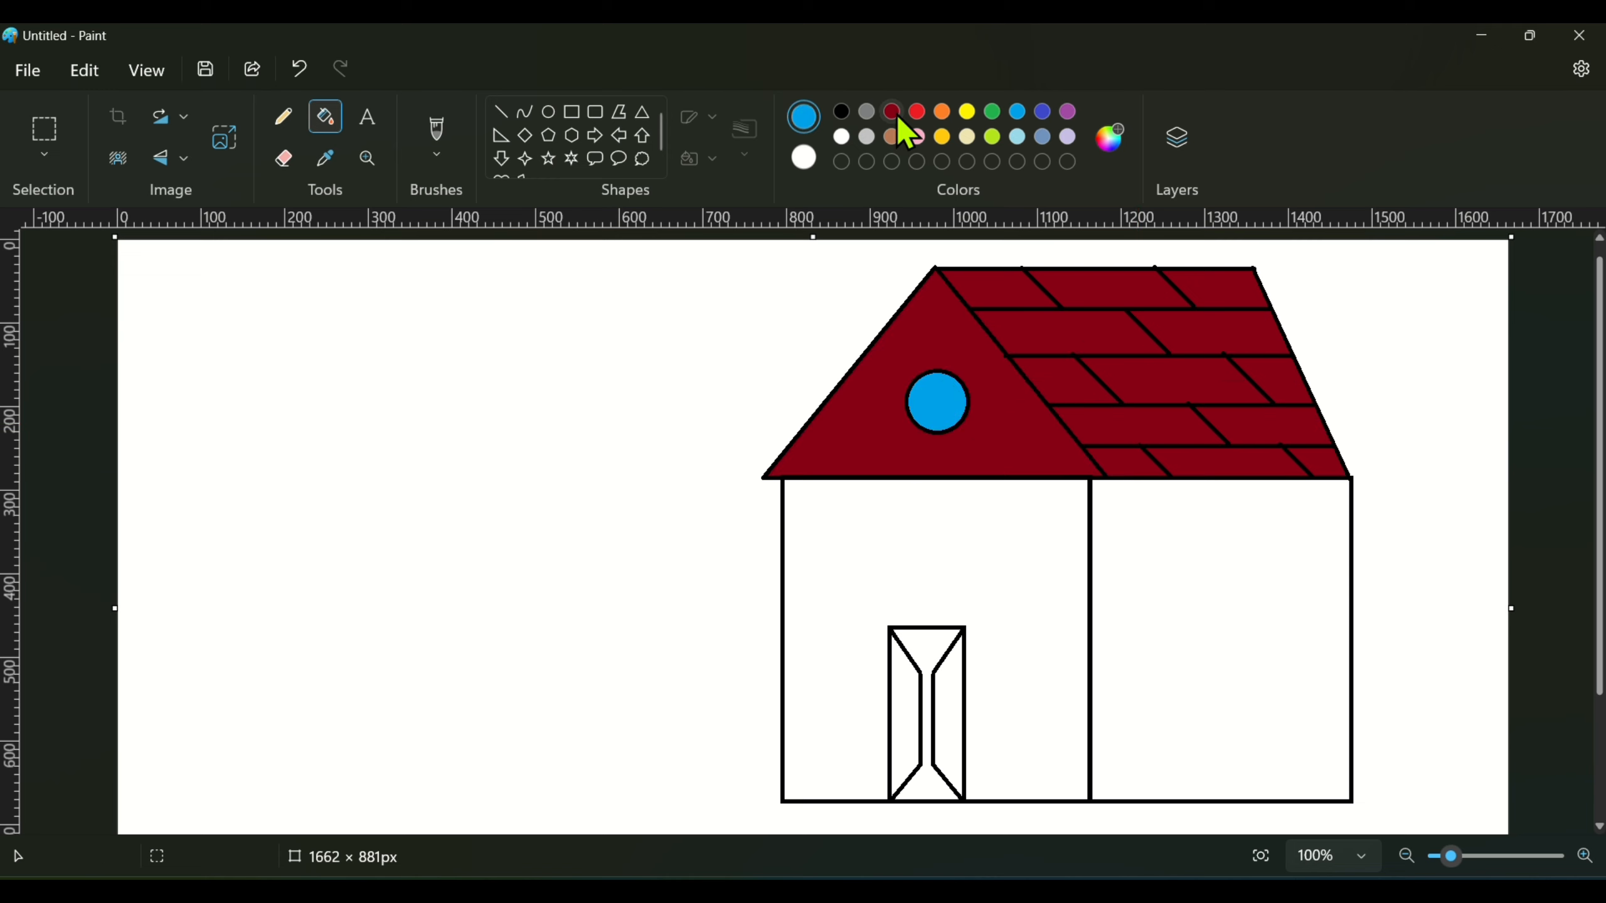
click(942, 111)
click(1037, 513)
click(1284, 520)
Fill the door opening with blue and both open door panels with purple.
click(1017, 111)
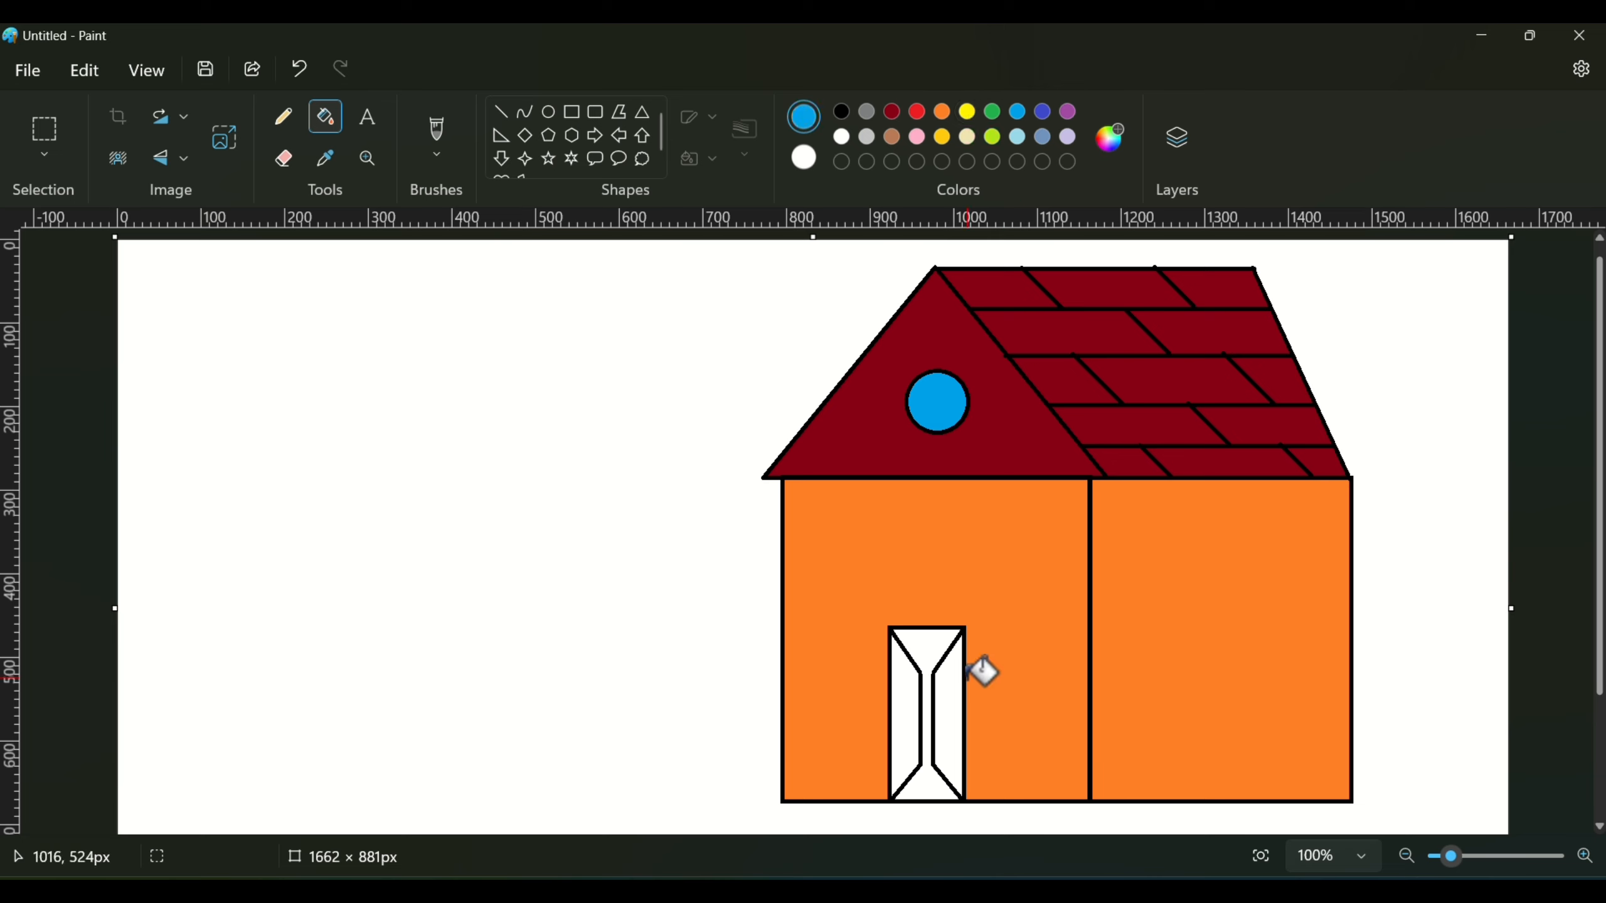
click(927, 642)
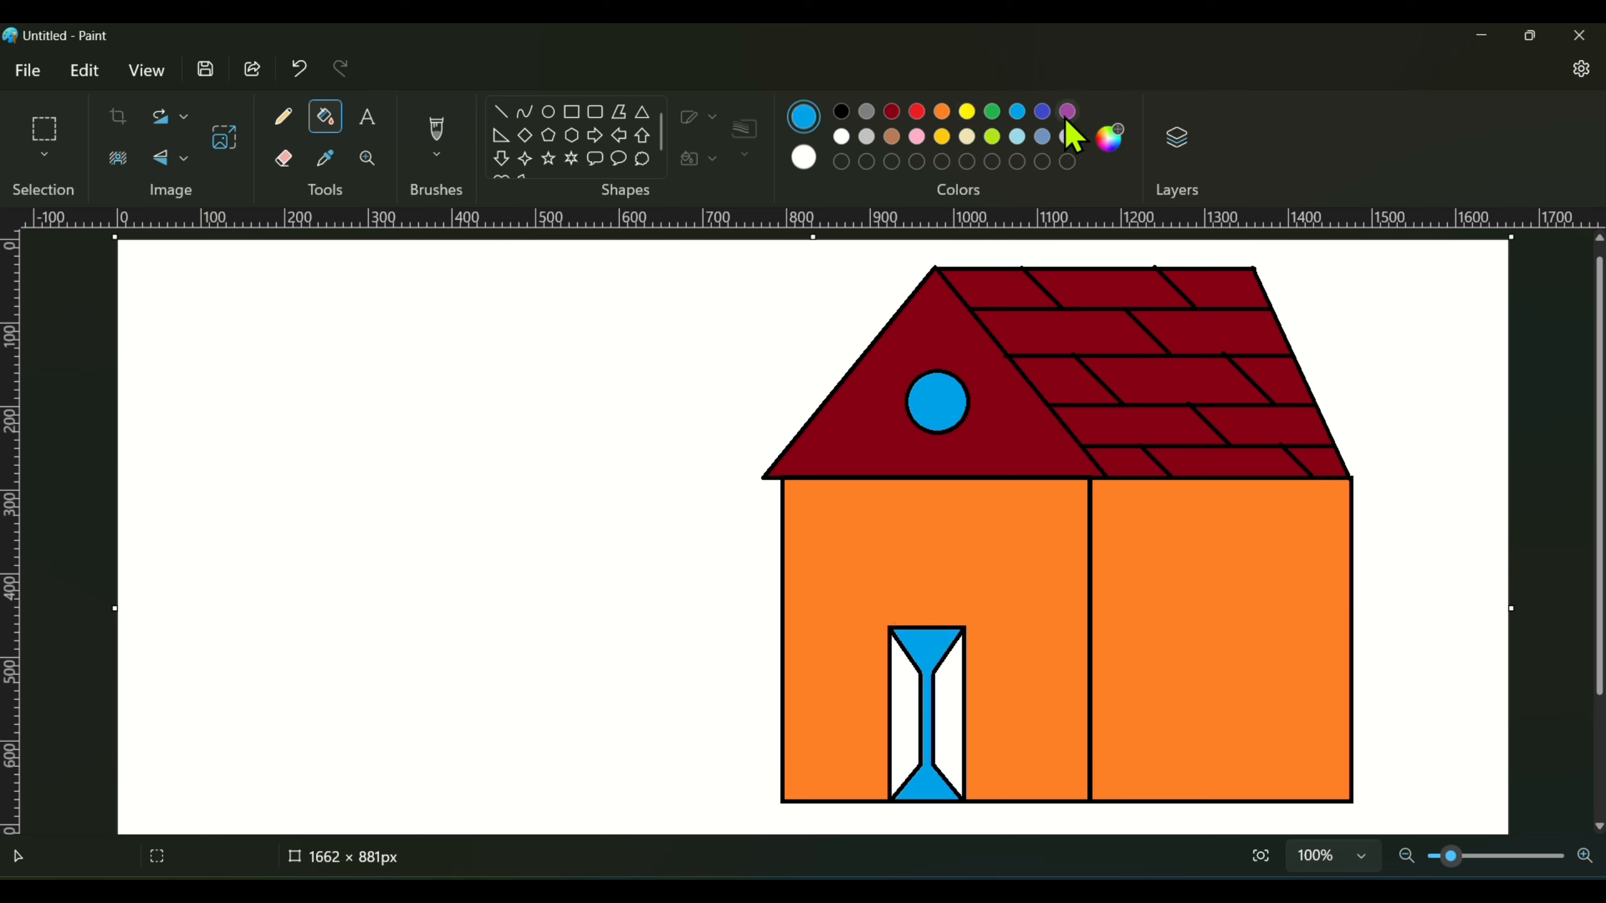
click(1067, 112)
click(958, 708)
click(910, 701)
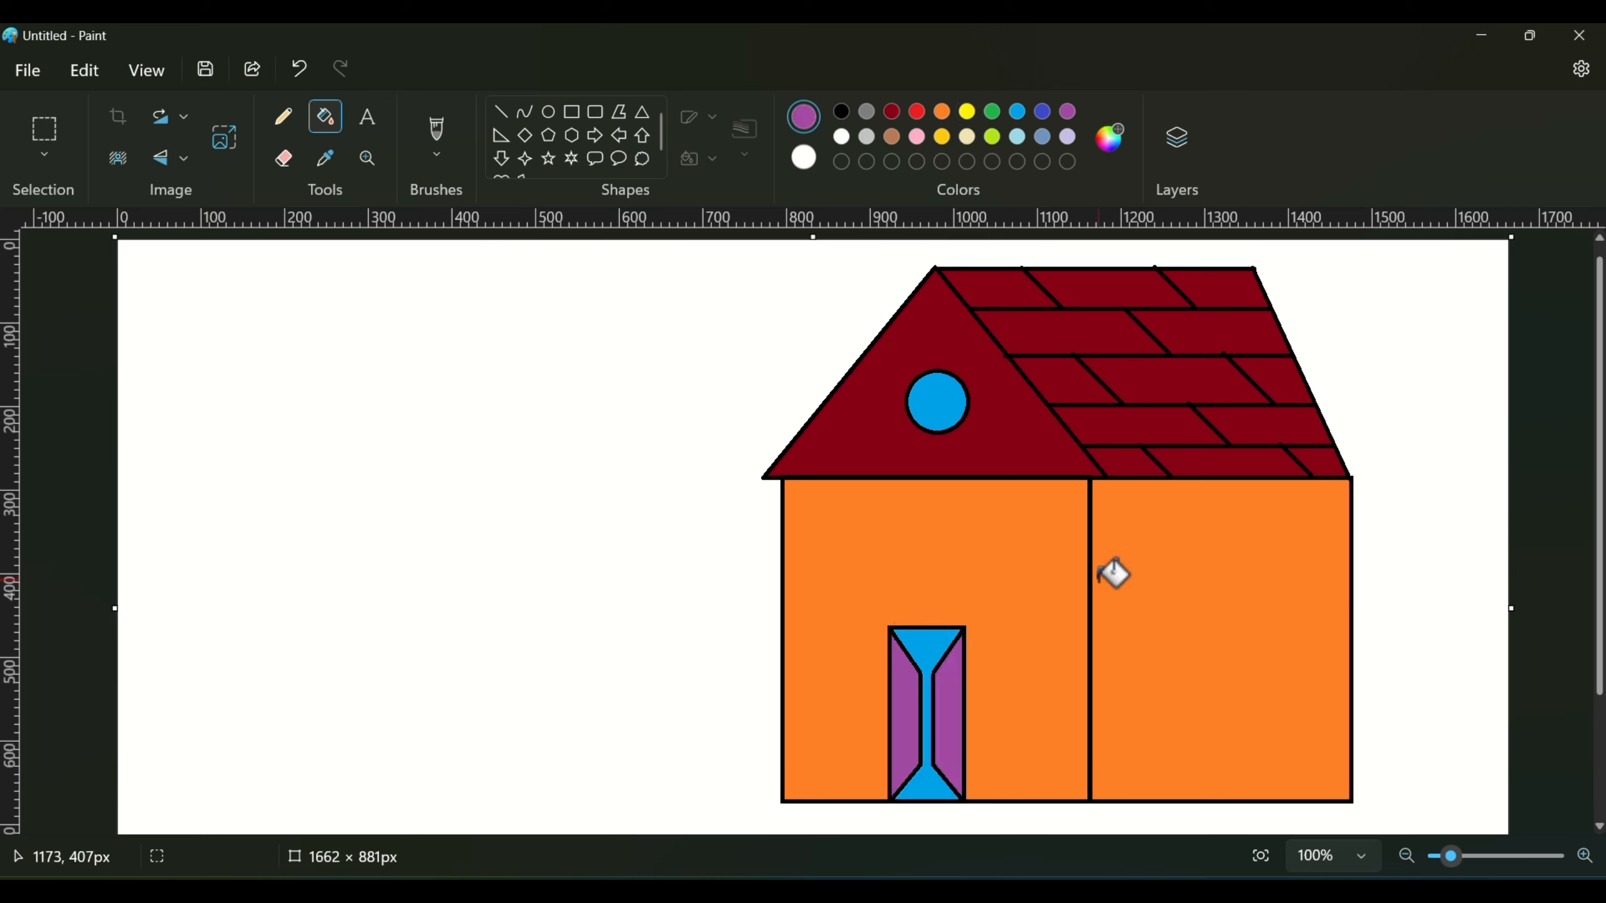
Draw a black 127 × 127 px square window on the side wall and divide it into four panes with crossing lines.
click(571, 112)
drag(1180, 595, 1290, 702)
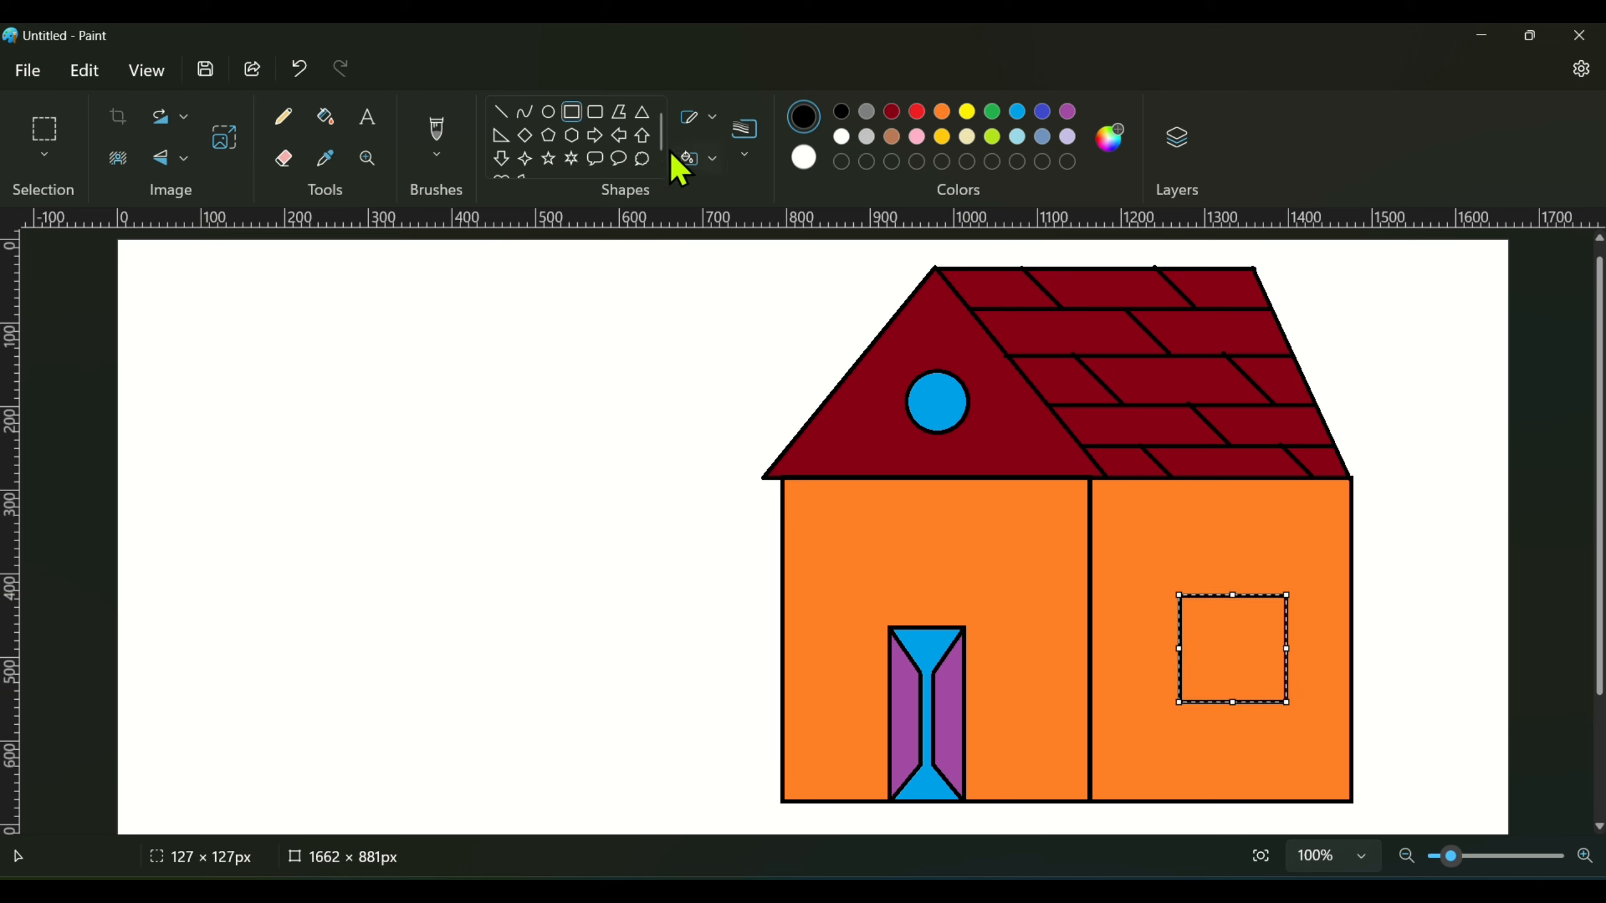
click(500, 112)
drag(1228, 595, 1232, 704)
key(Right)
key(Right)
key(Right)
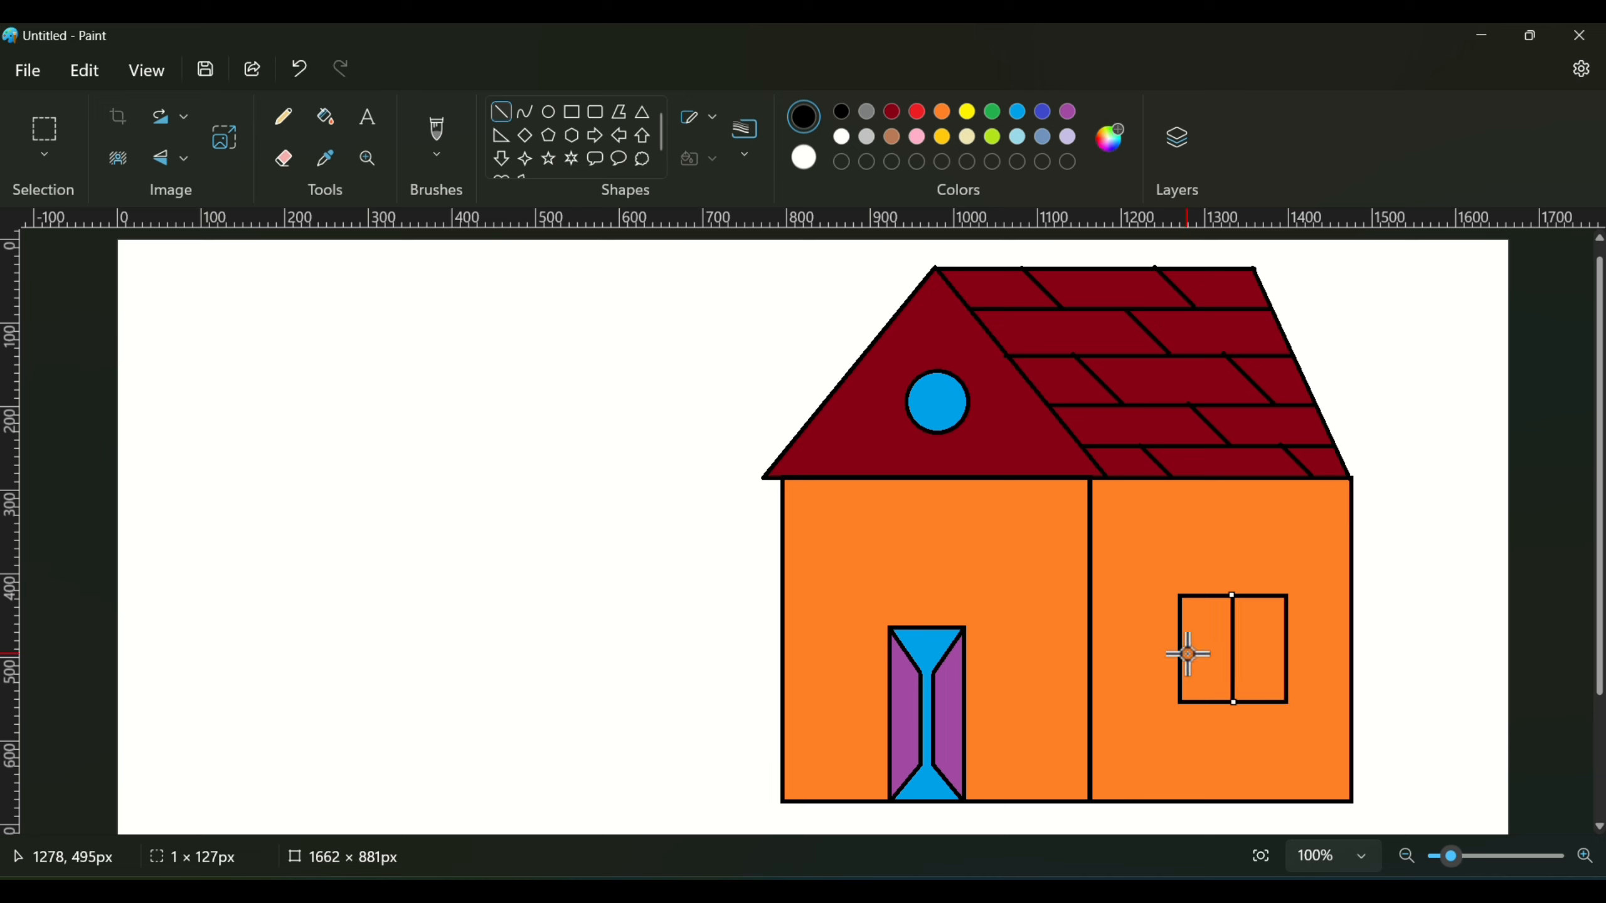
drag(1179, 653, 1277, 653)
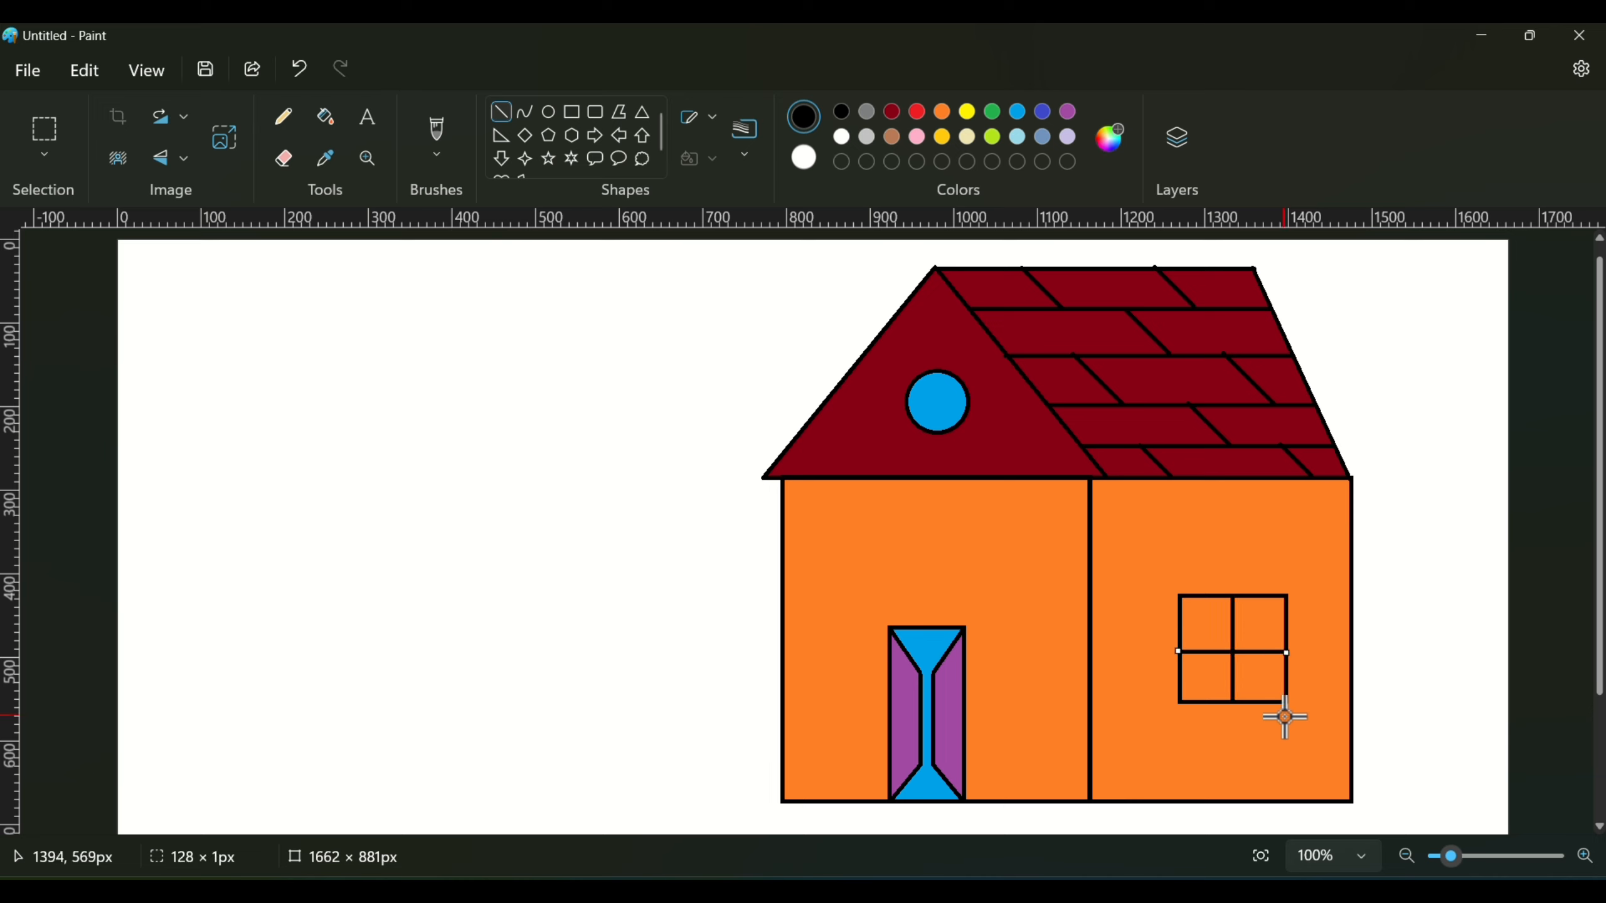
click(1138, 636)
Fill the four window panes and the white background around the house with blue.
click(1018, 111)
click(325, 116)
click(1207, 620)
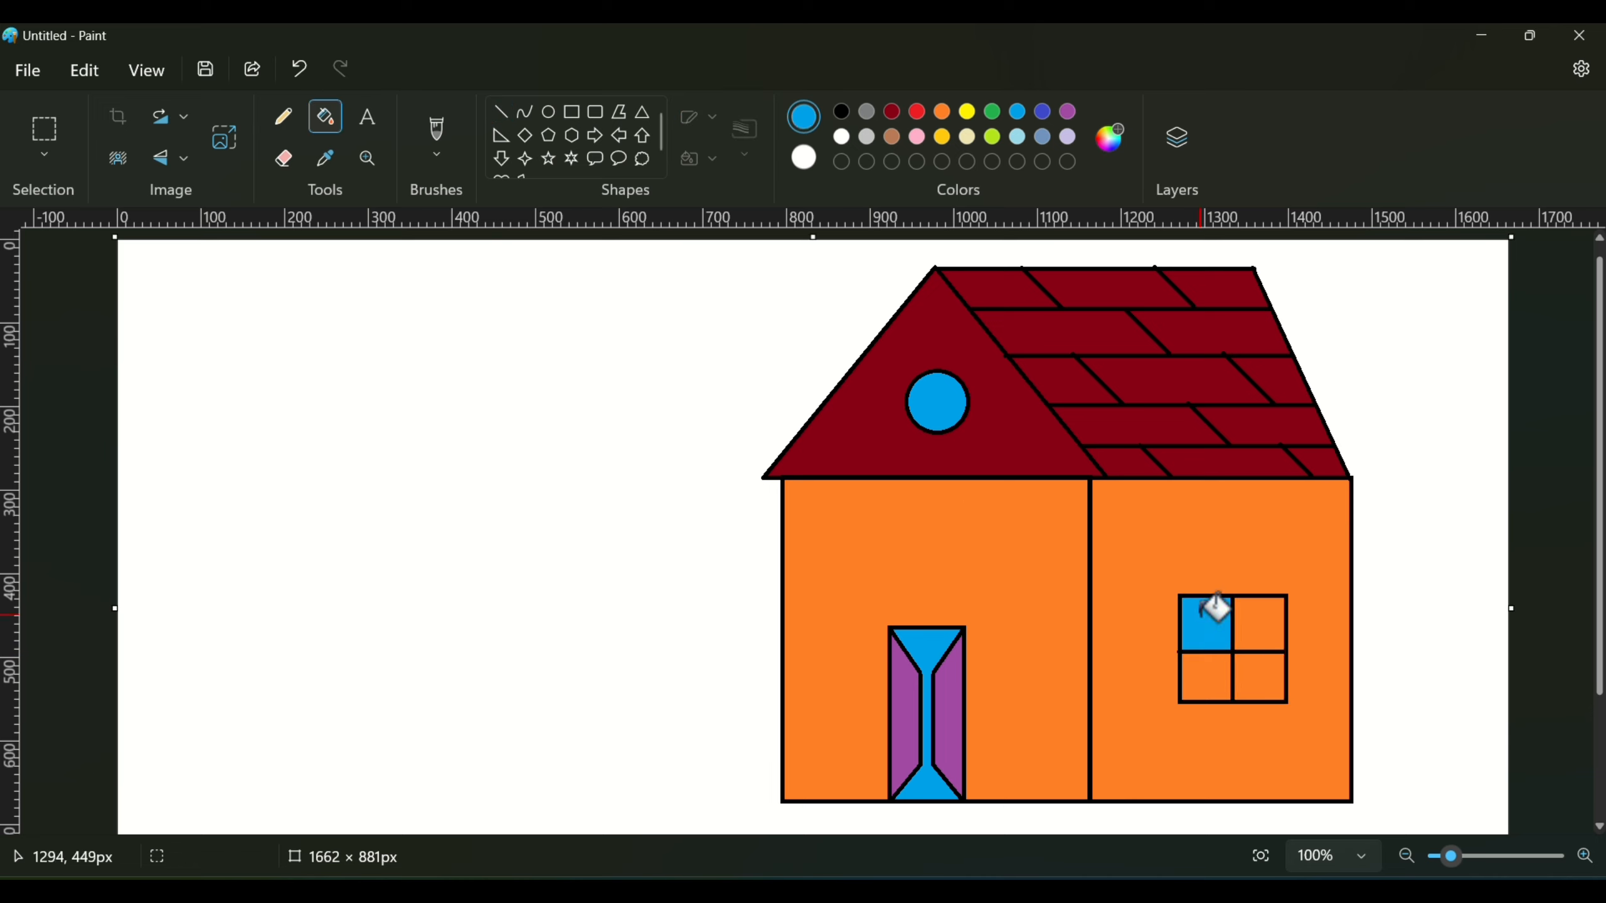
click(1260, 623)
click(1259, 676)
click(1207, 677)
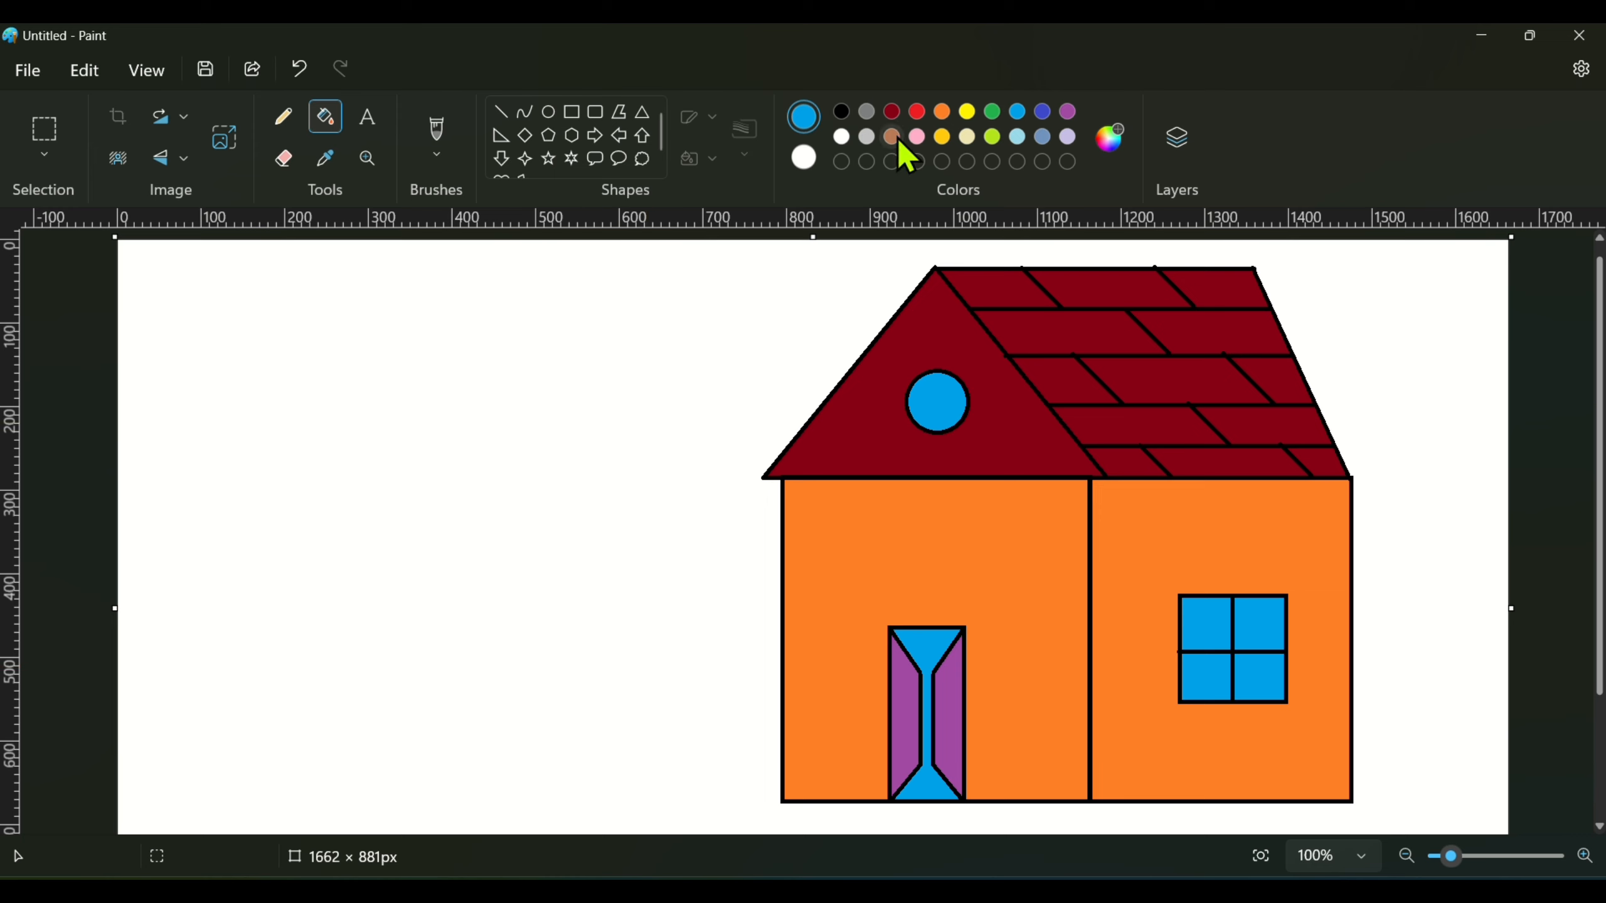
click(527, 289)
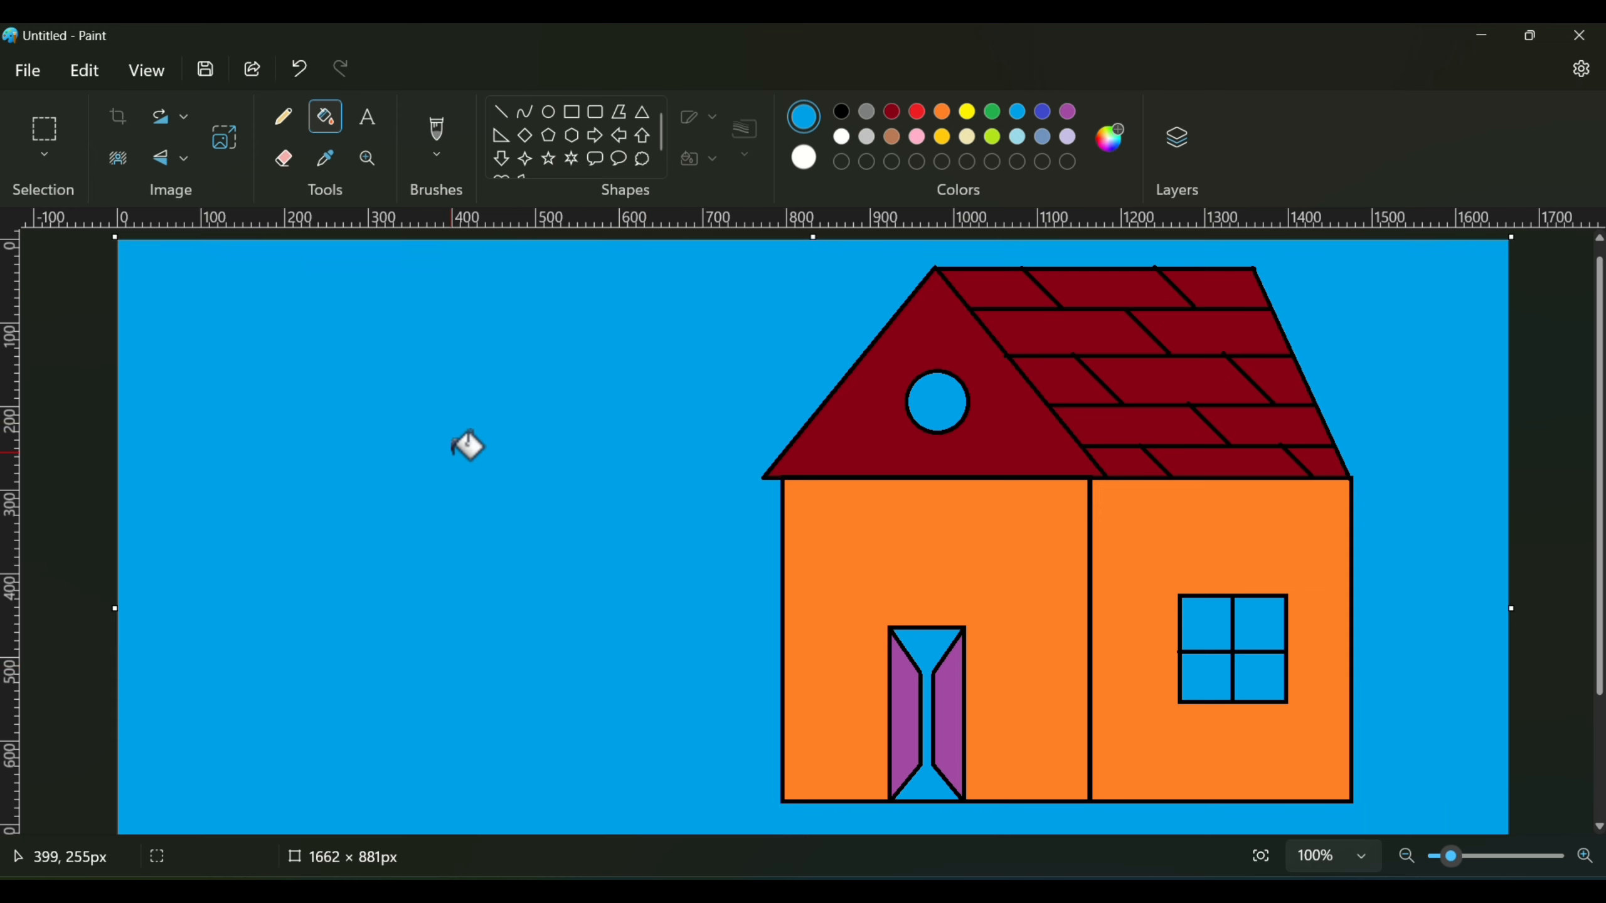
Draw a black hill curve about 436 × 157 px arching from the canvas's lower left edge, replacing the undone first attempt.
click(525, 112)
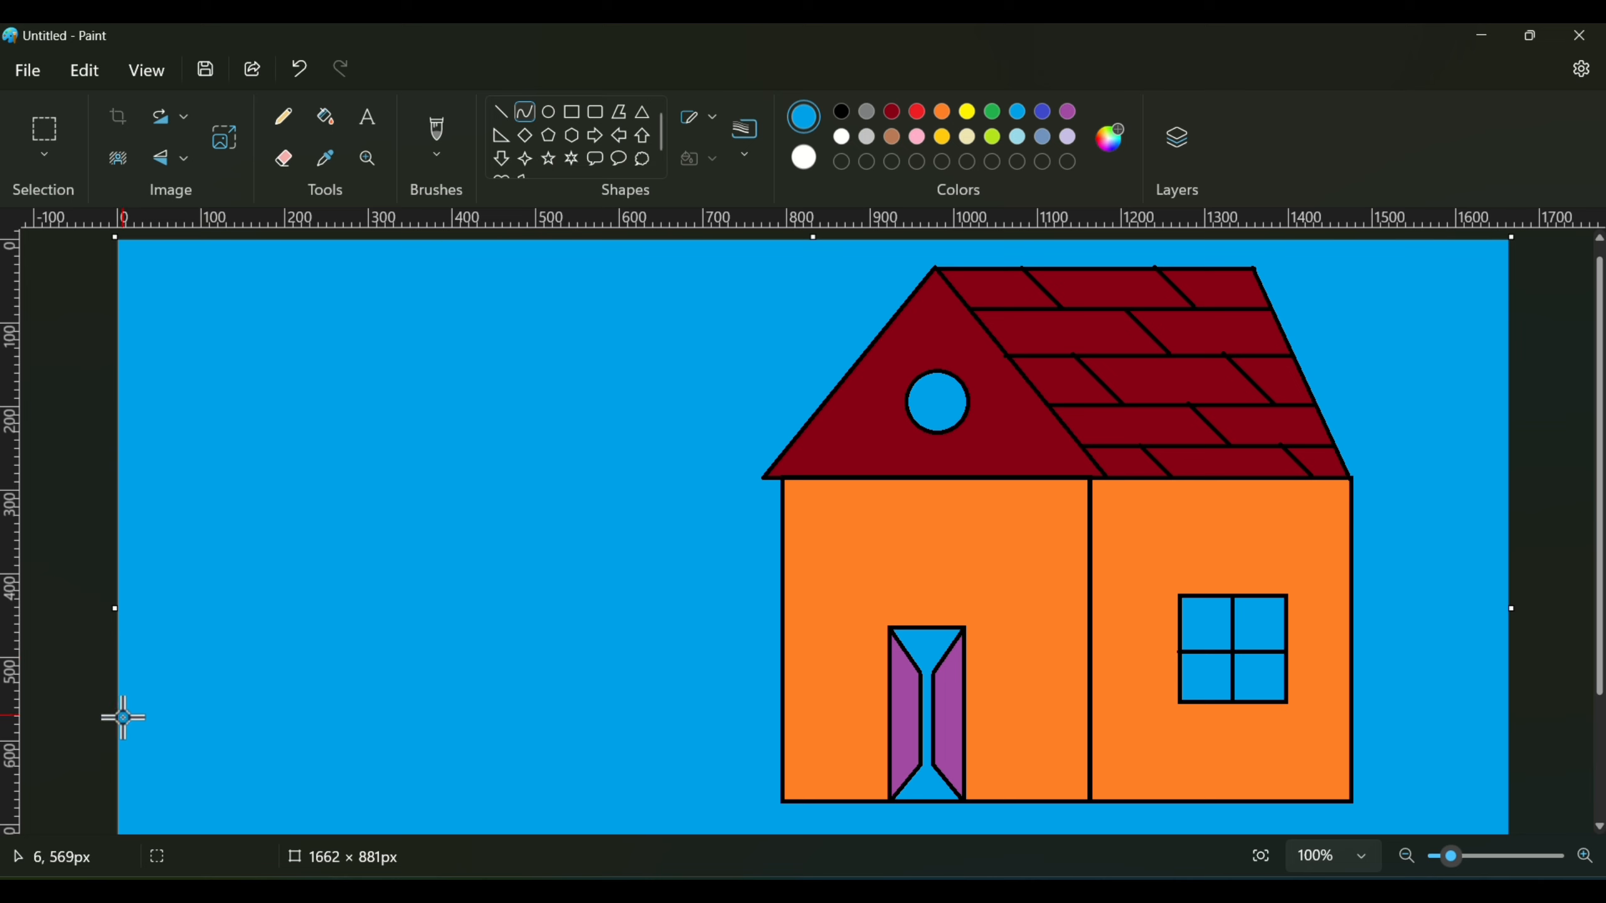
drag(123, 803, 578, 596)
click(839, 115)
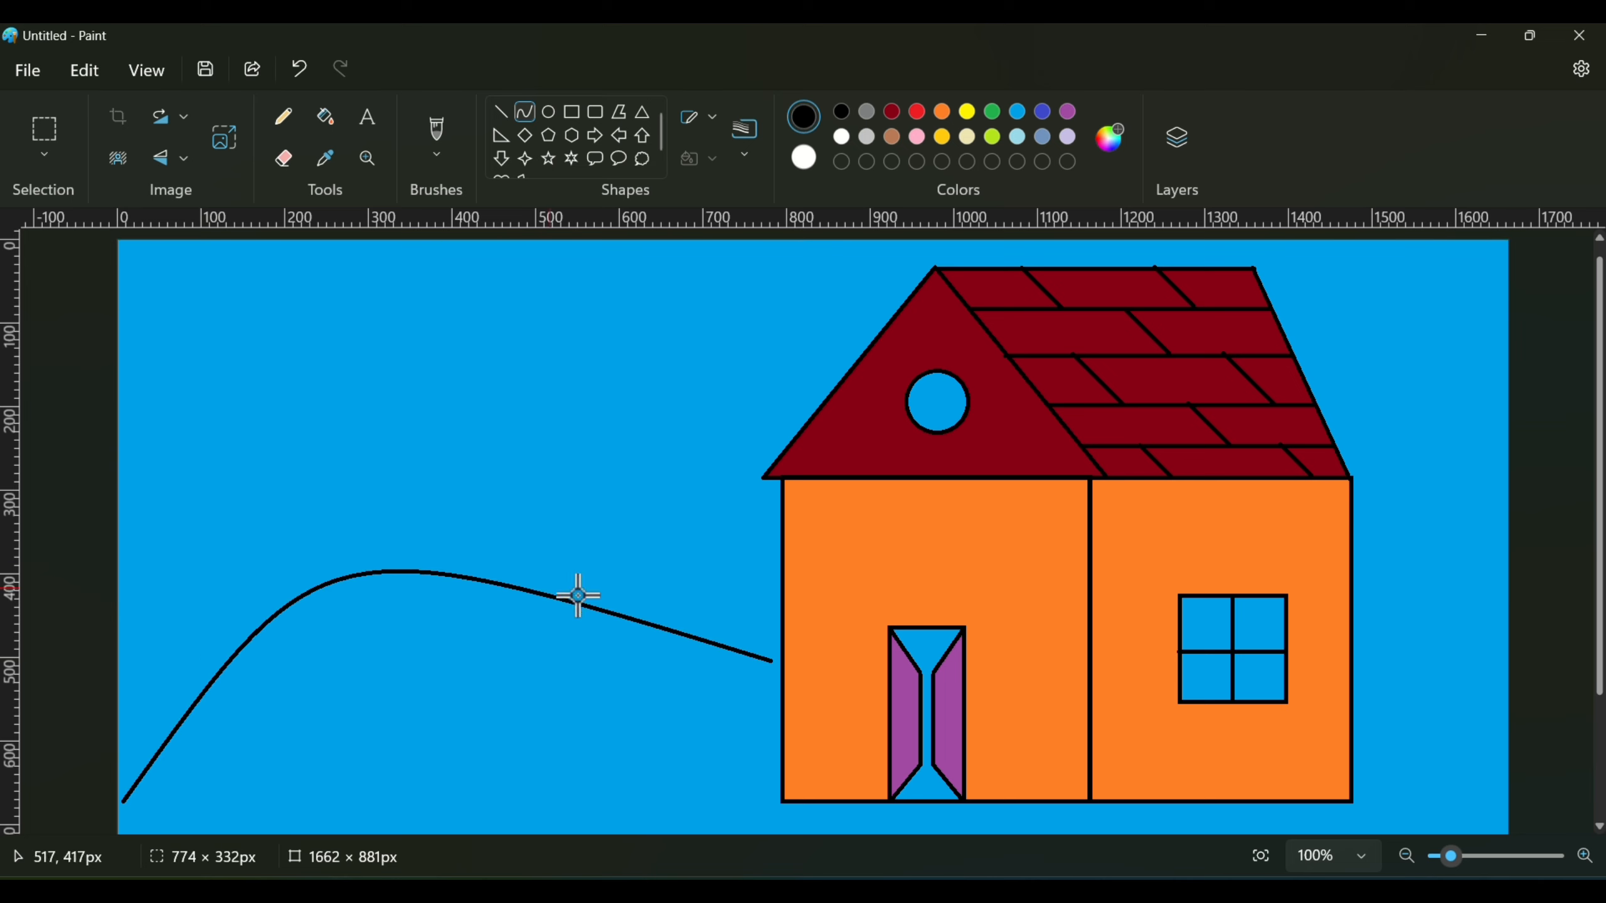
key(ctrl+z)
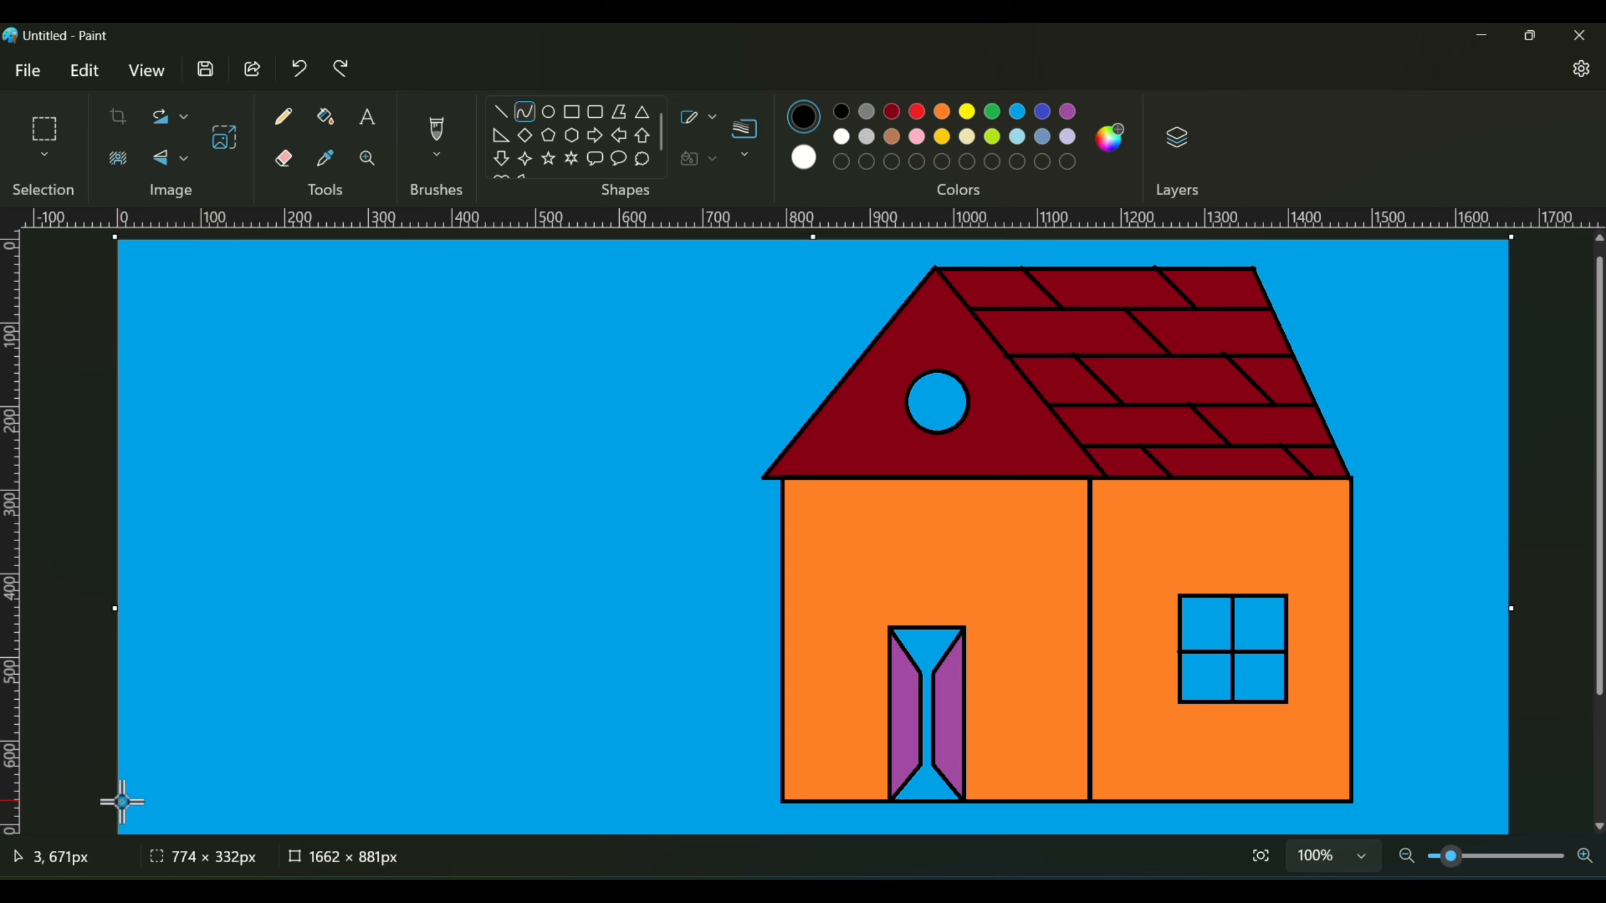
drag(122, 802, 486, 731)
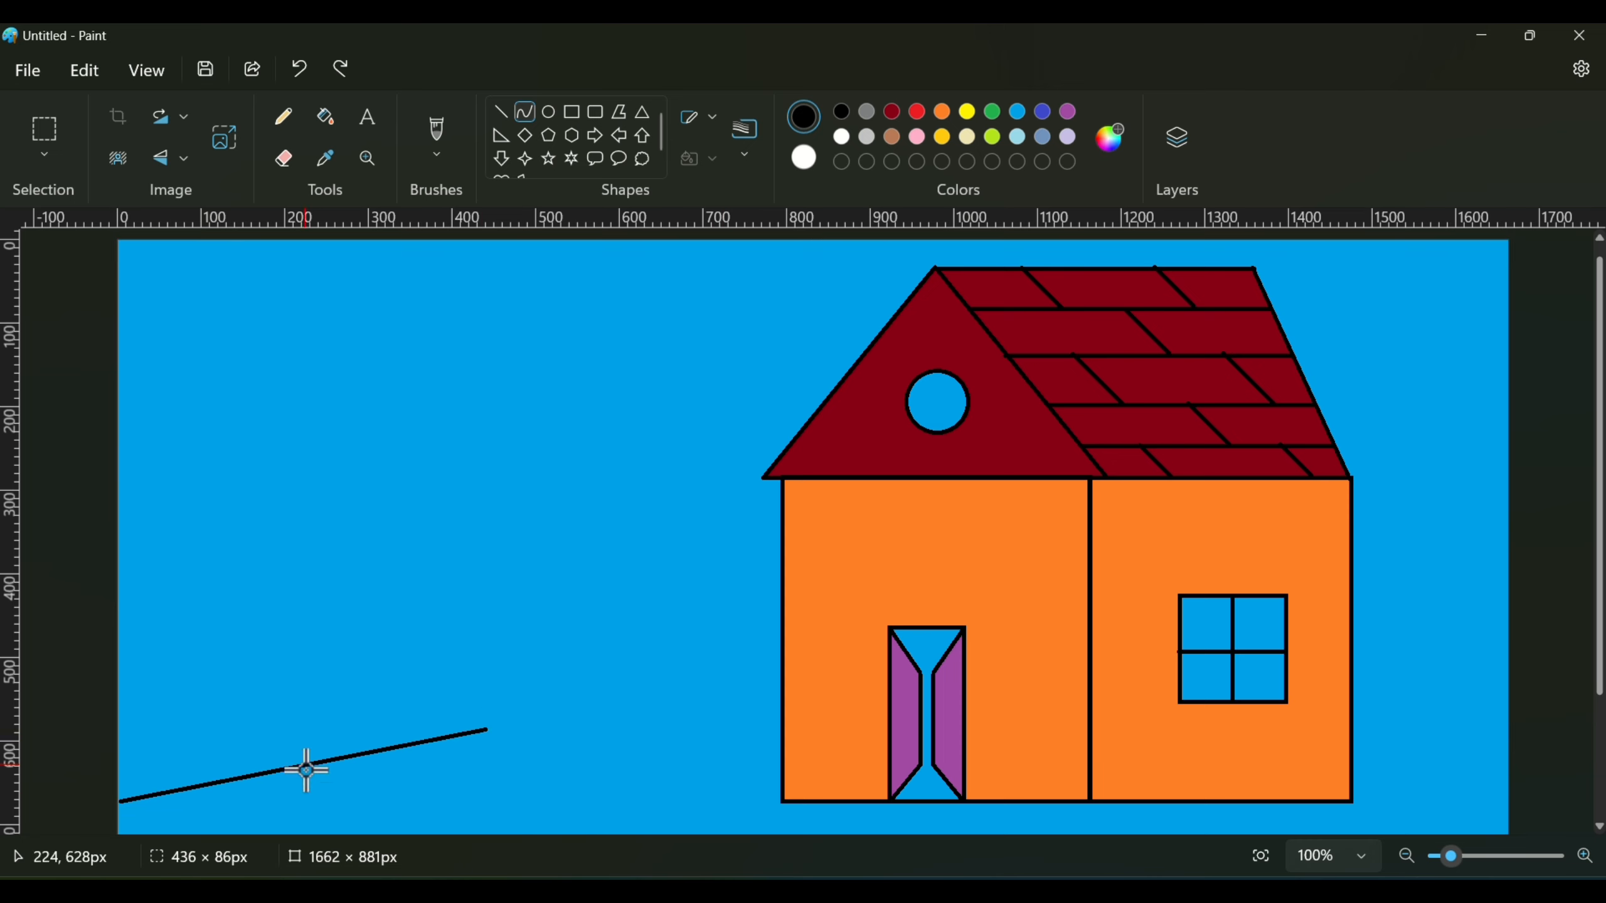
drag(306, 770, 313, 674)
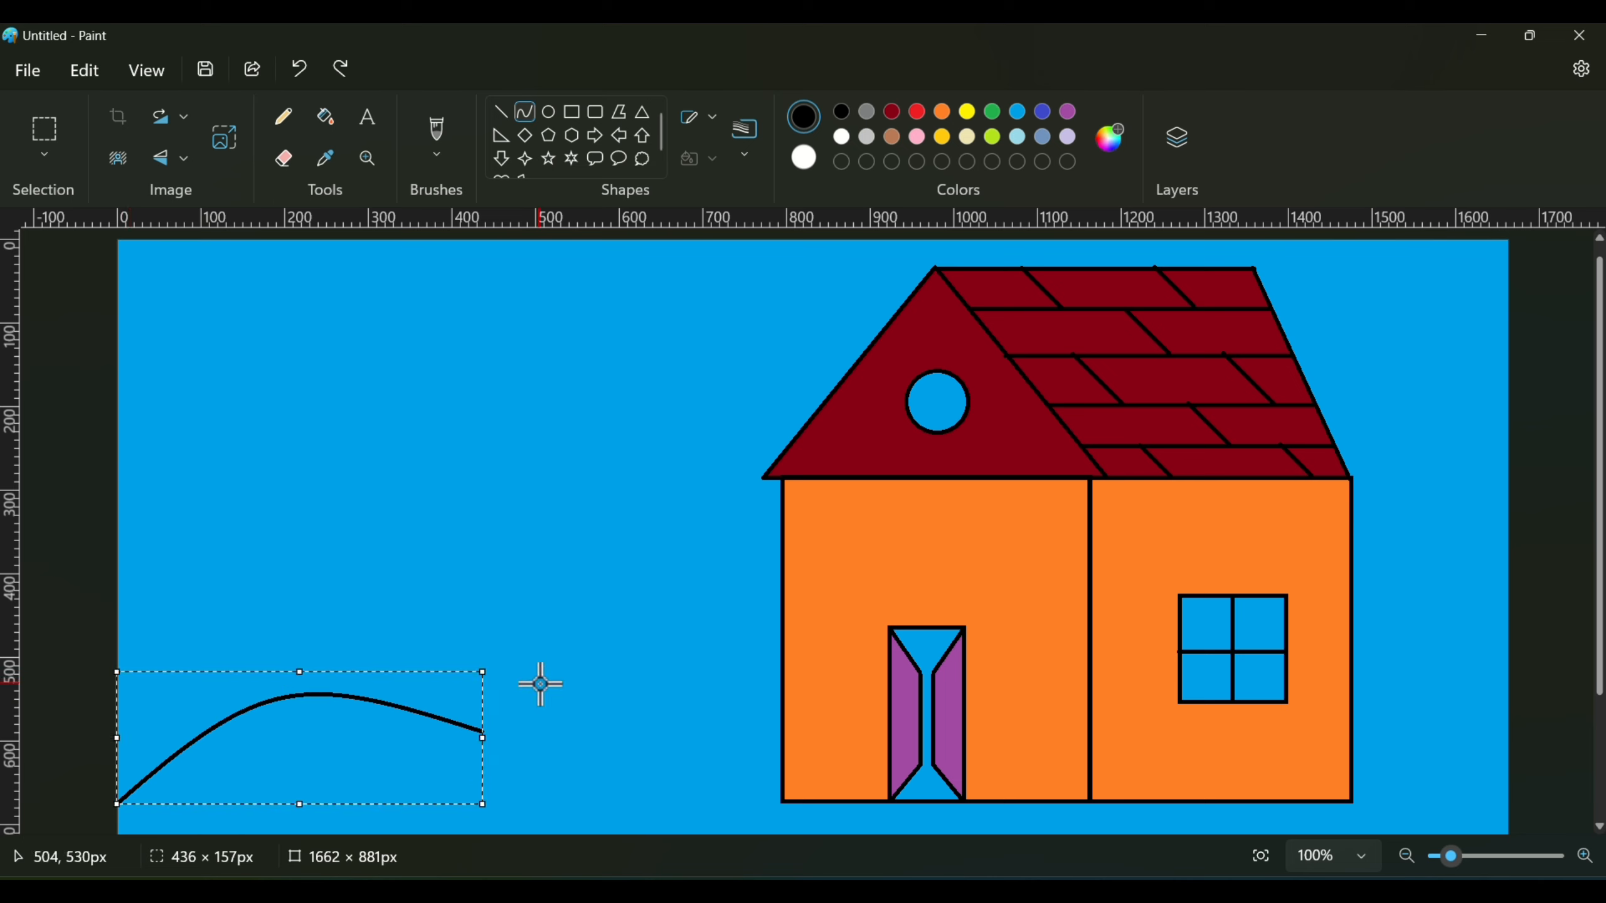
click(540, 684)
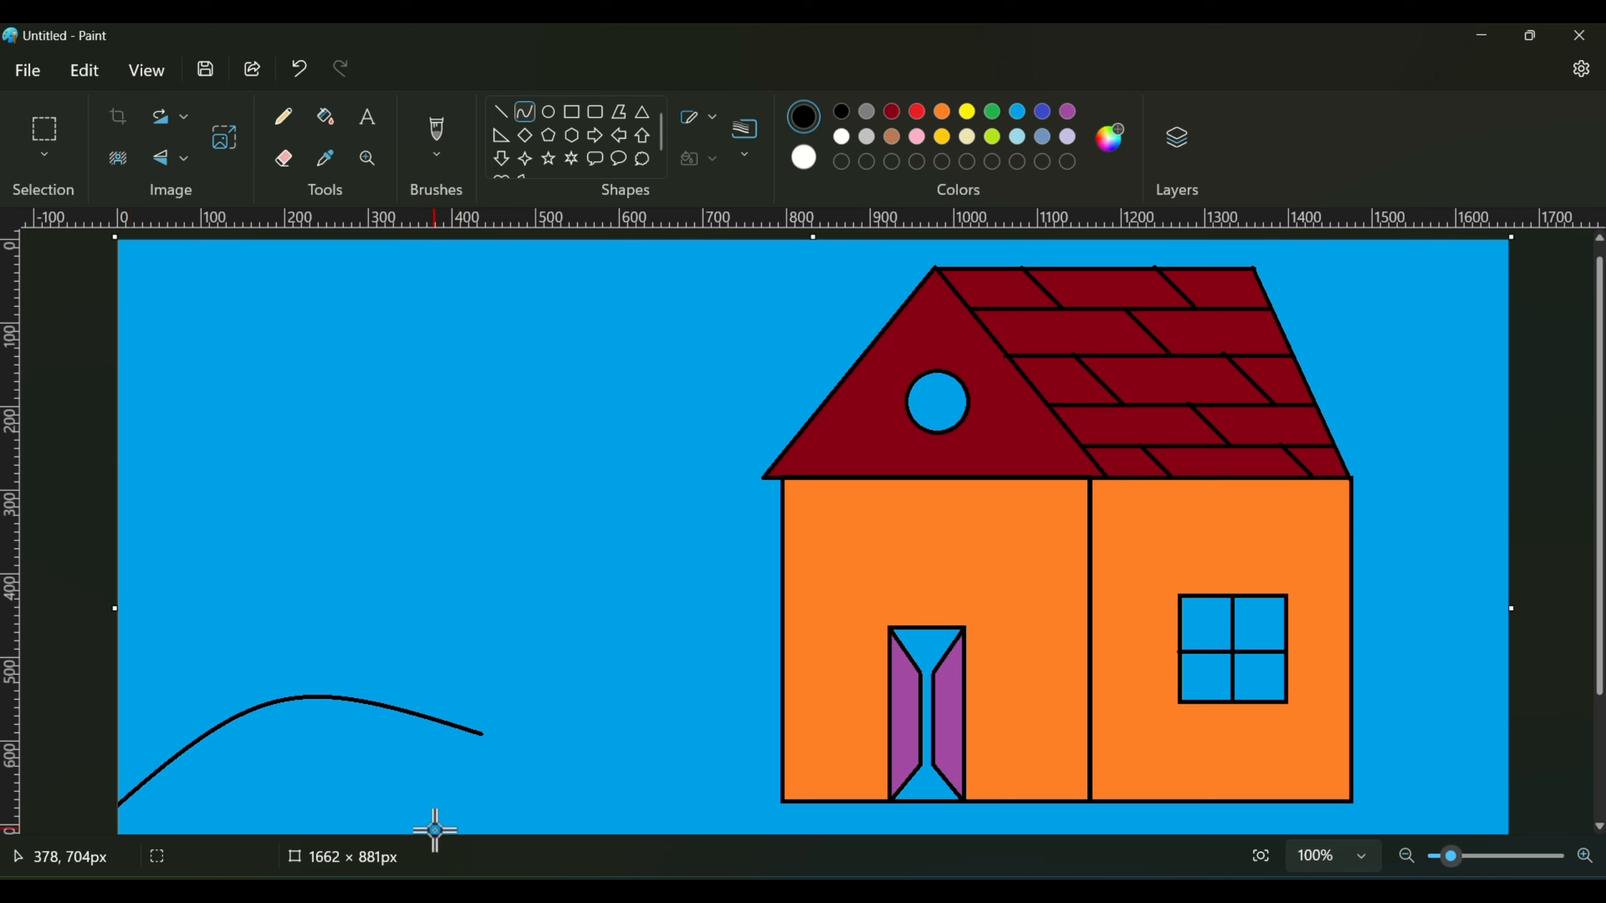
Draw a second hill curve about 417 × 177 px from the ground up to the house's left wall, bending it twice.
drag(434, 830, 784, 685)
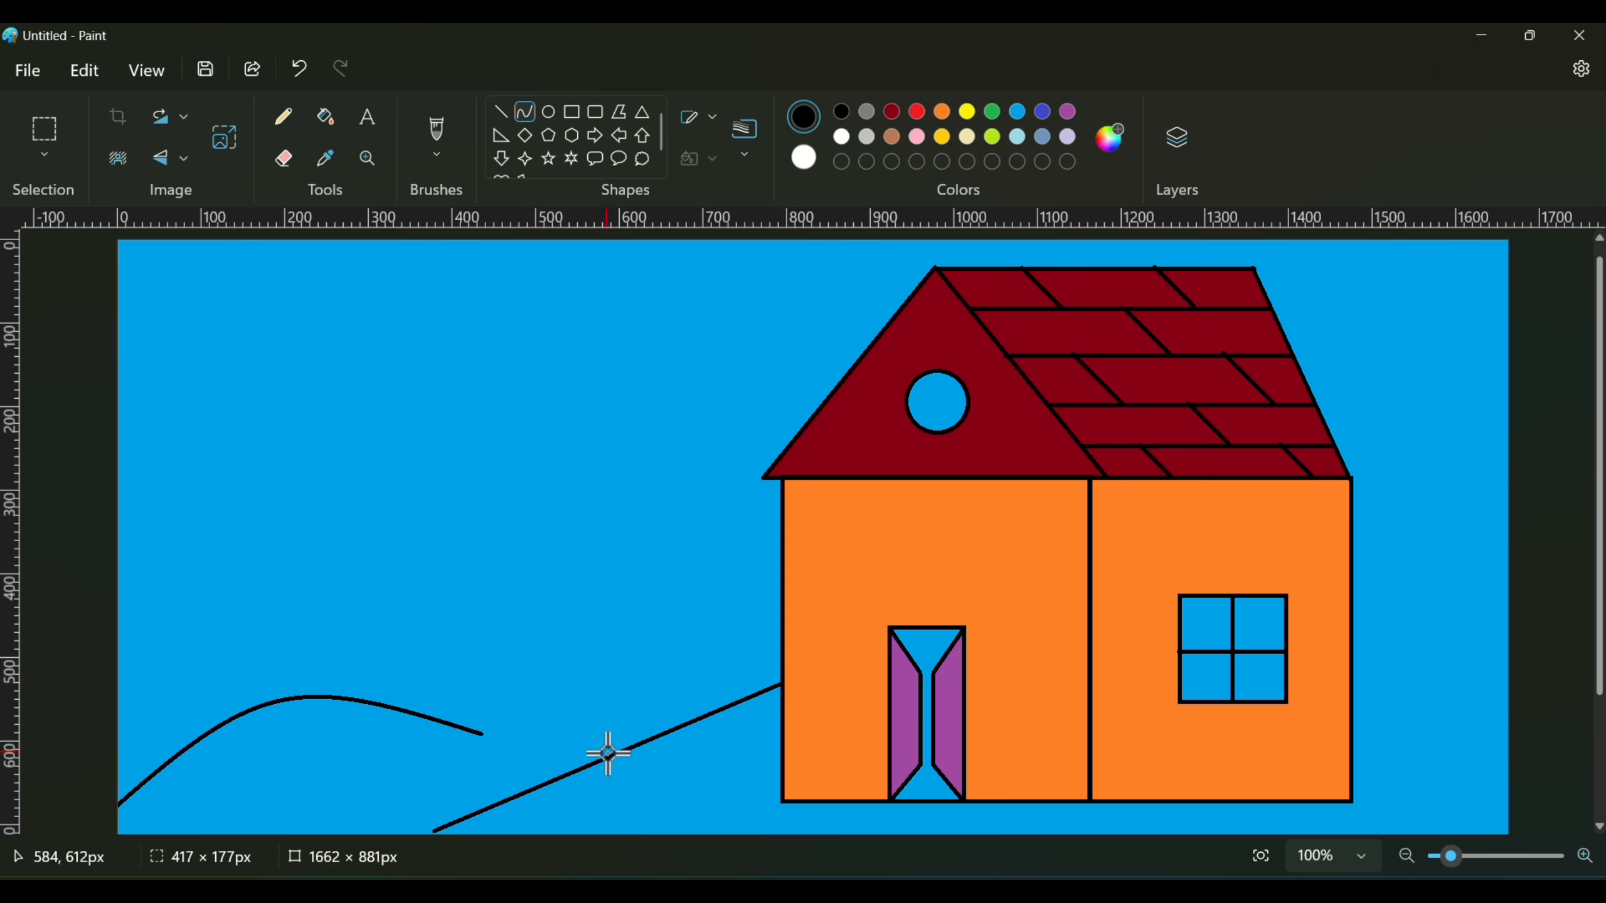
drag(609, 754, 613, 693)
drag(498, 786, 584, 718)
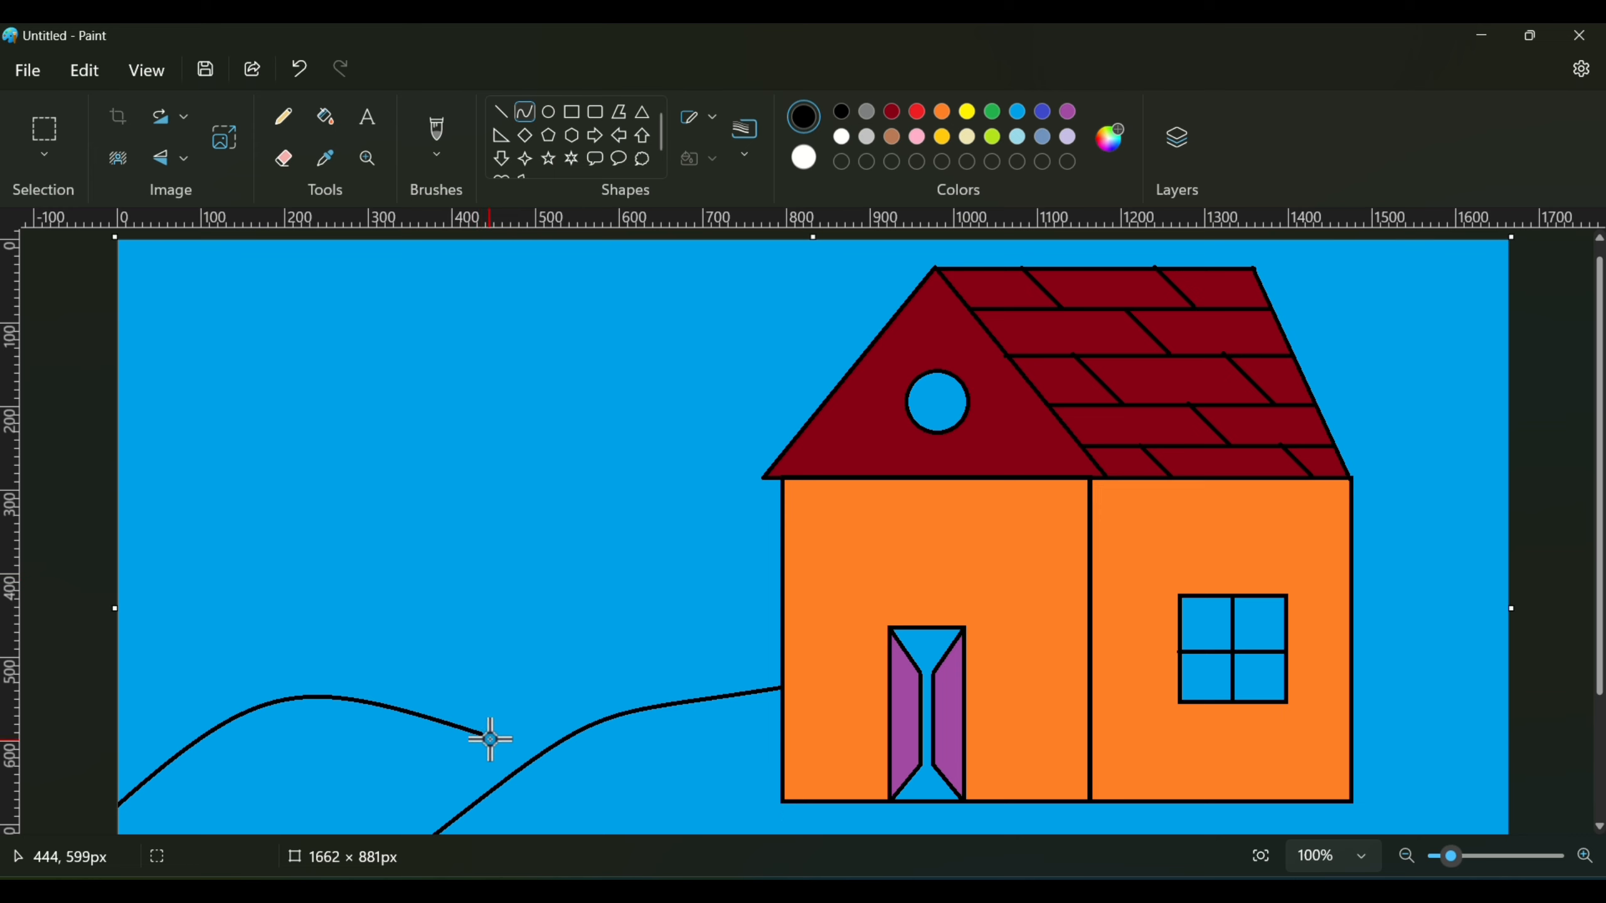
Extend the first hill's curve to meet the second hill's outline, and fill the enclosed first hill with green.
drag(477, 732, 542, 756)
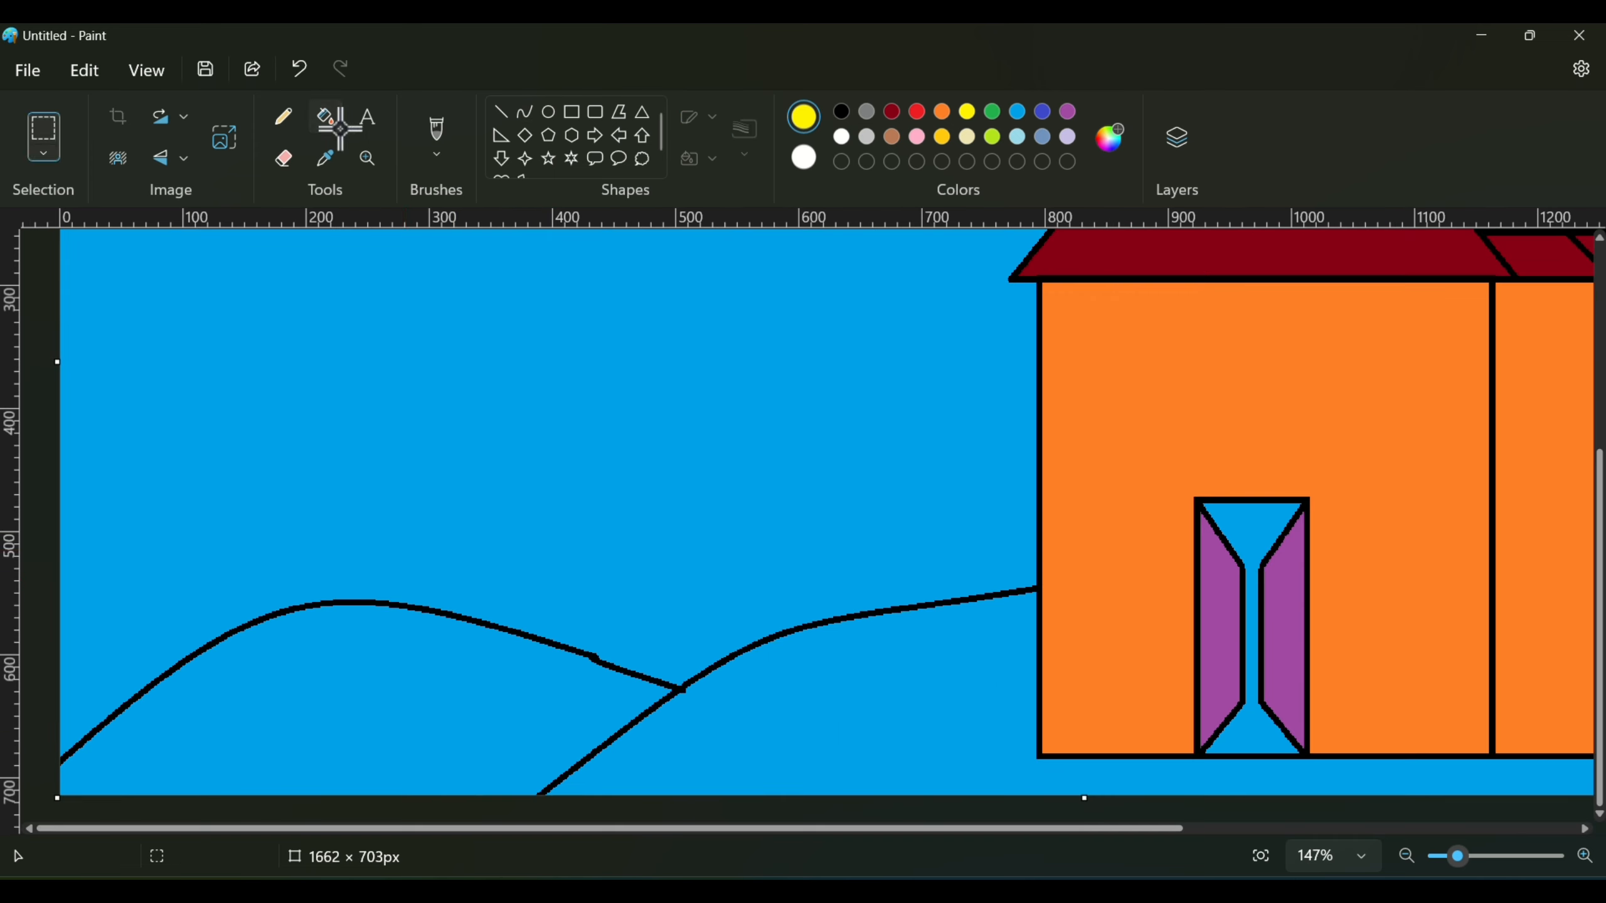
click(387, 679)
click(991, 112)
click(320, 703)
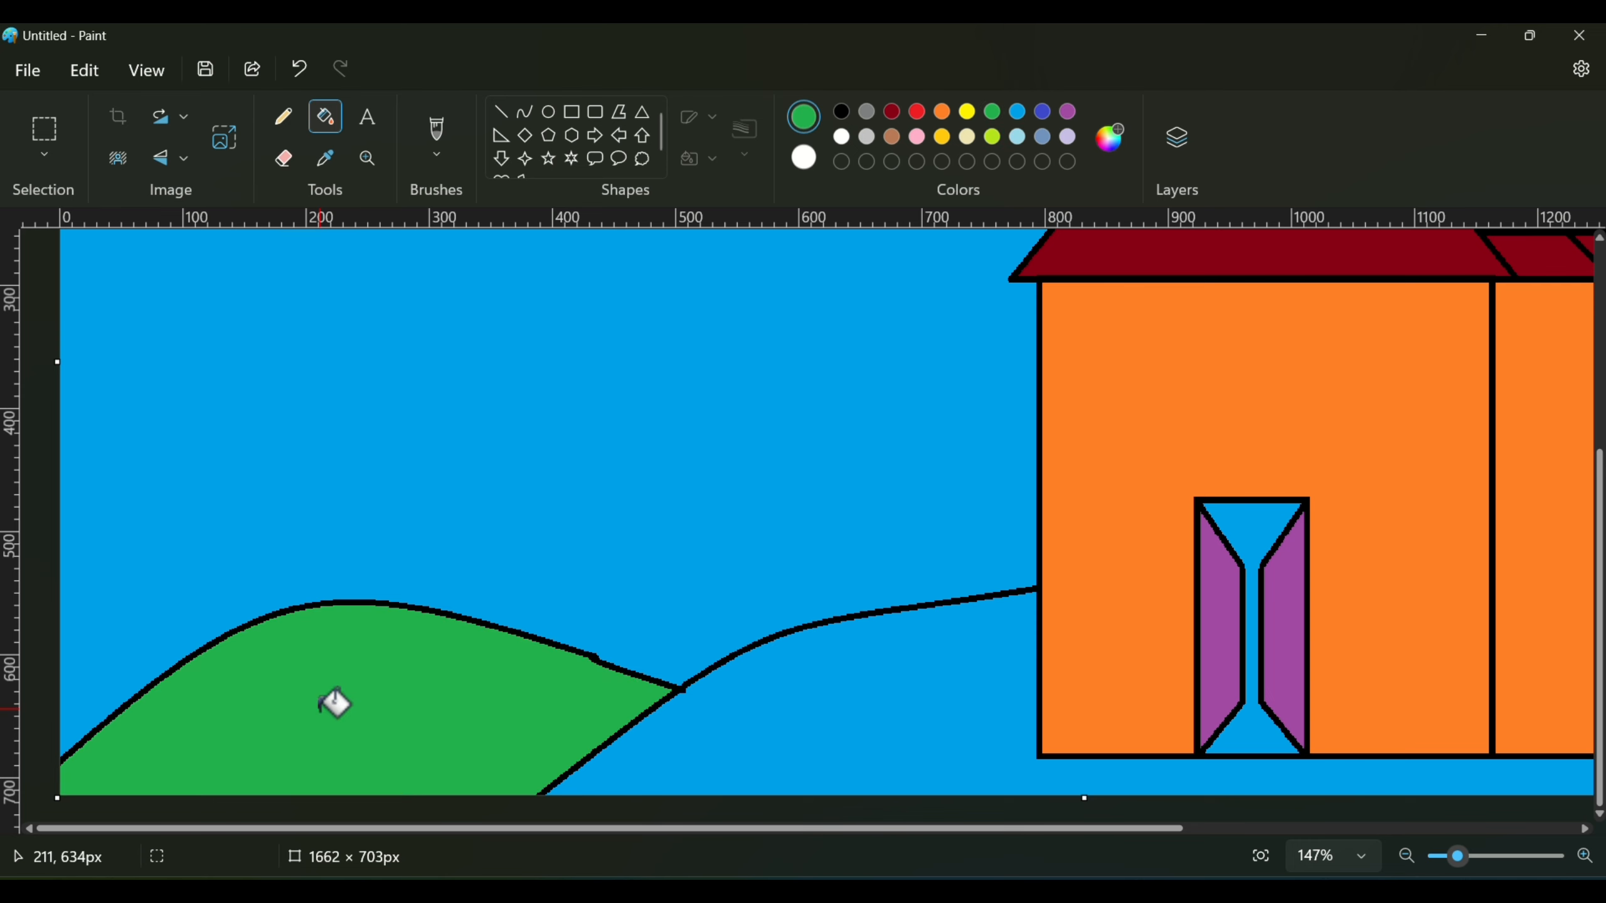
Undo the green fill tried on the second hill and fill the sky background with a custom teal from the colour editor.
click(873, 727)
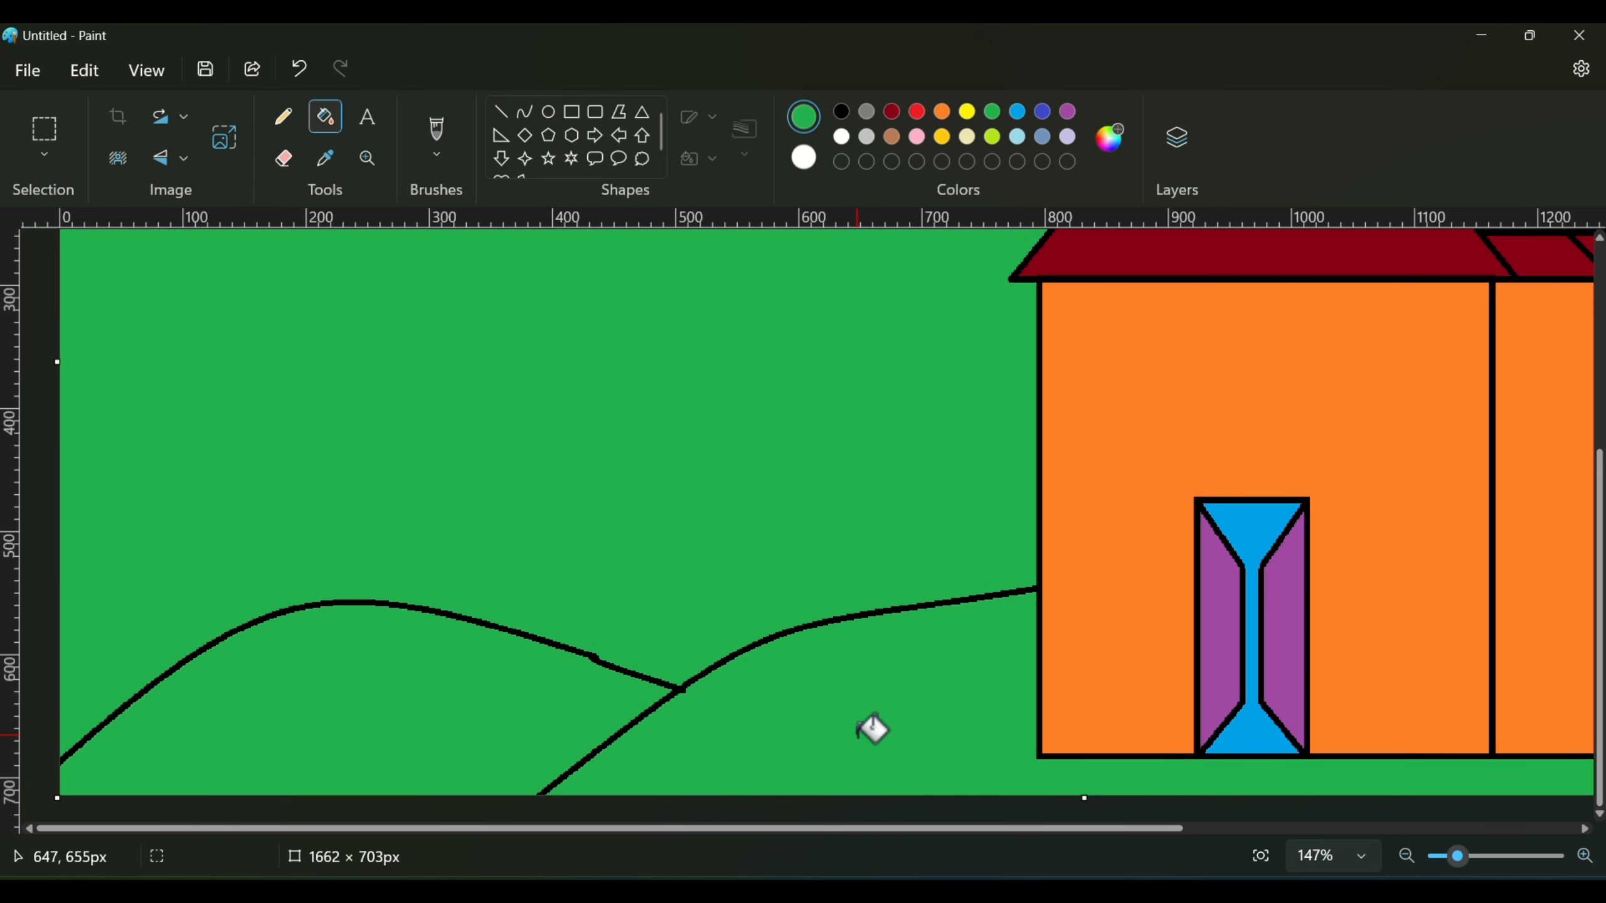
click(300, 68)
click(1110, 138)
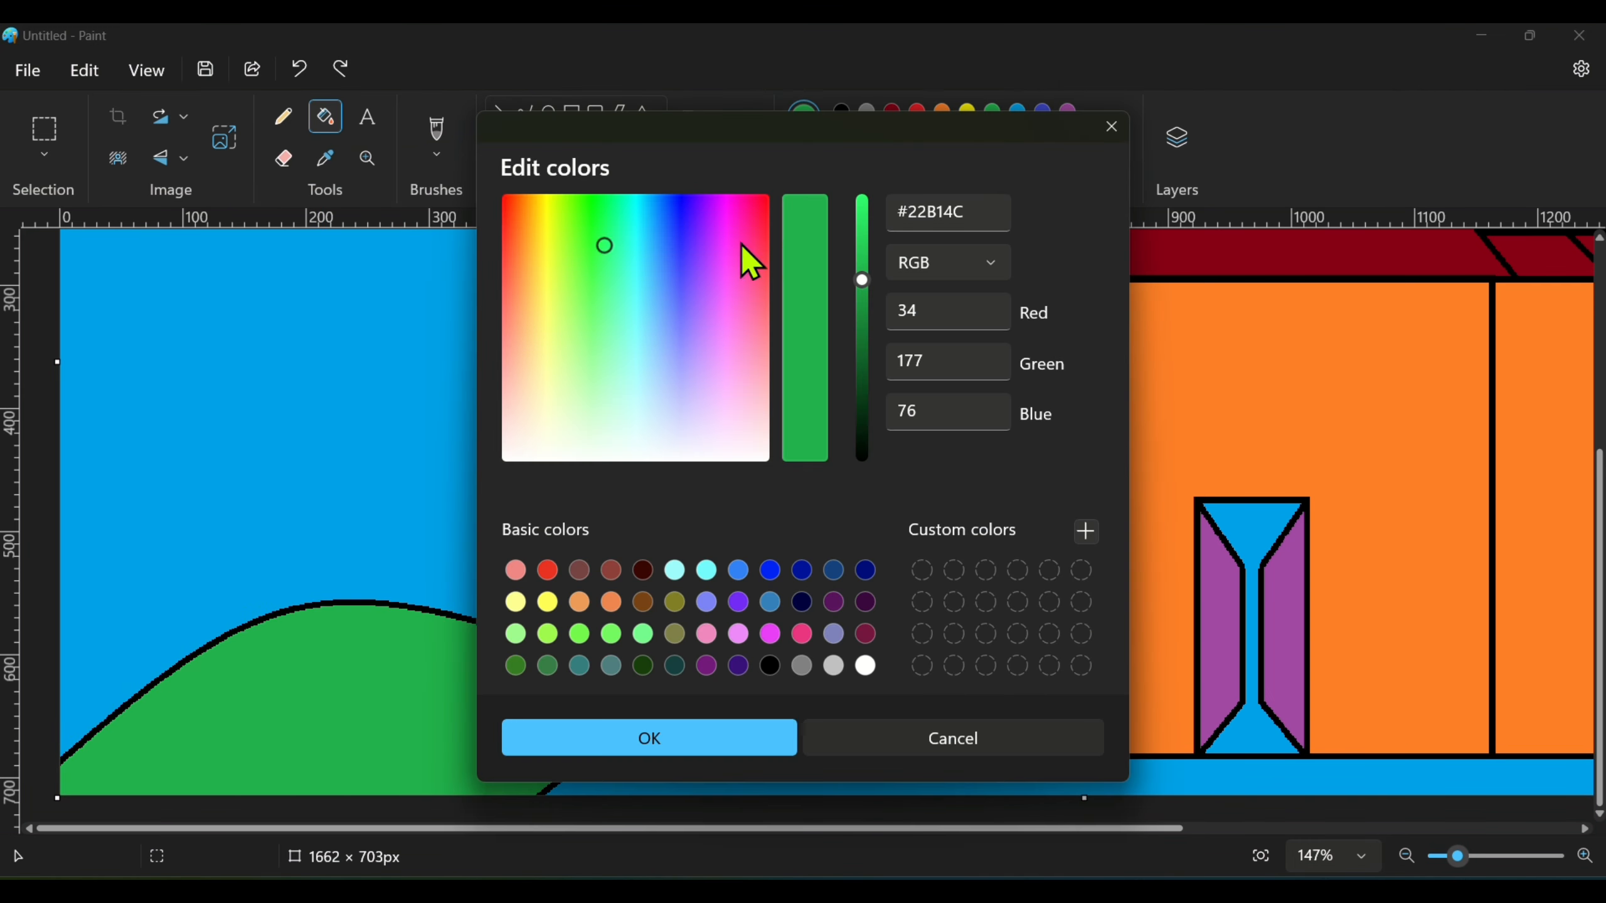
click(638, 287)
click(710, 739)
click(638, 353)
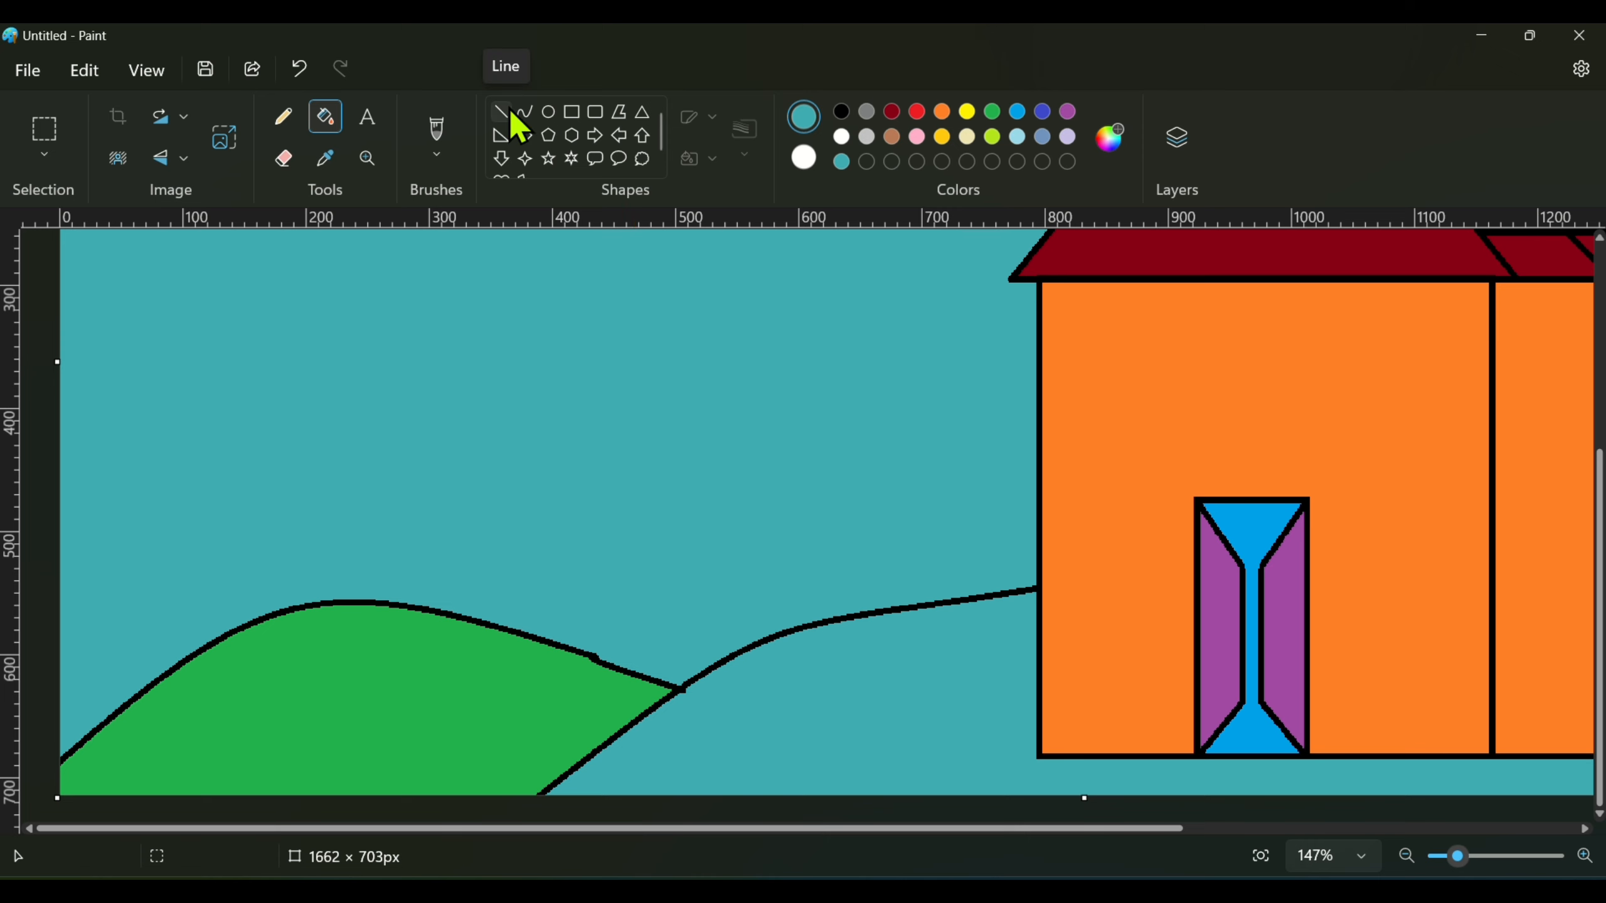
Draw a black cloud-shaped bush beside the house's lower right corner, with its base at the canvas's lower edge.
drag(756, 828, 1152, 829)
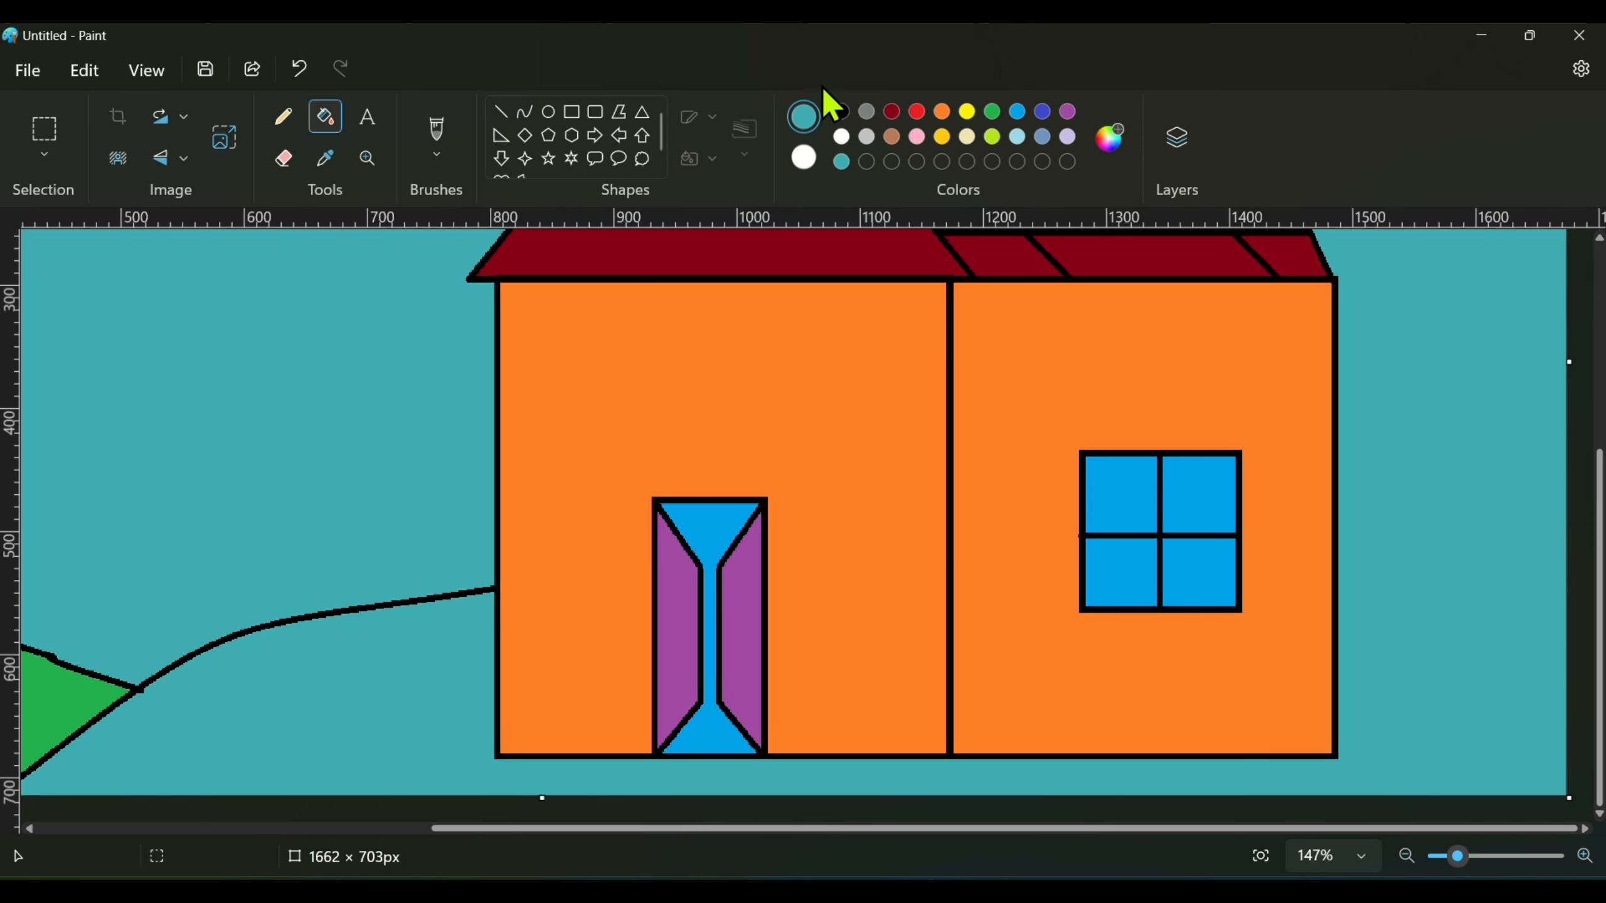
click(642, 158)
mouse_move(1340, 595)
mouse_down()
mouse_move(1466, 759)
mouse_move(1505, 764)
mouse_up()
click(840, 111)
drag(1434, 706, 1420, 755)
click(1176, 412)
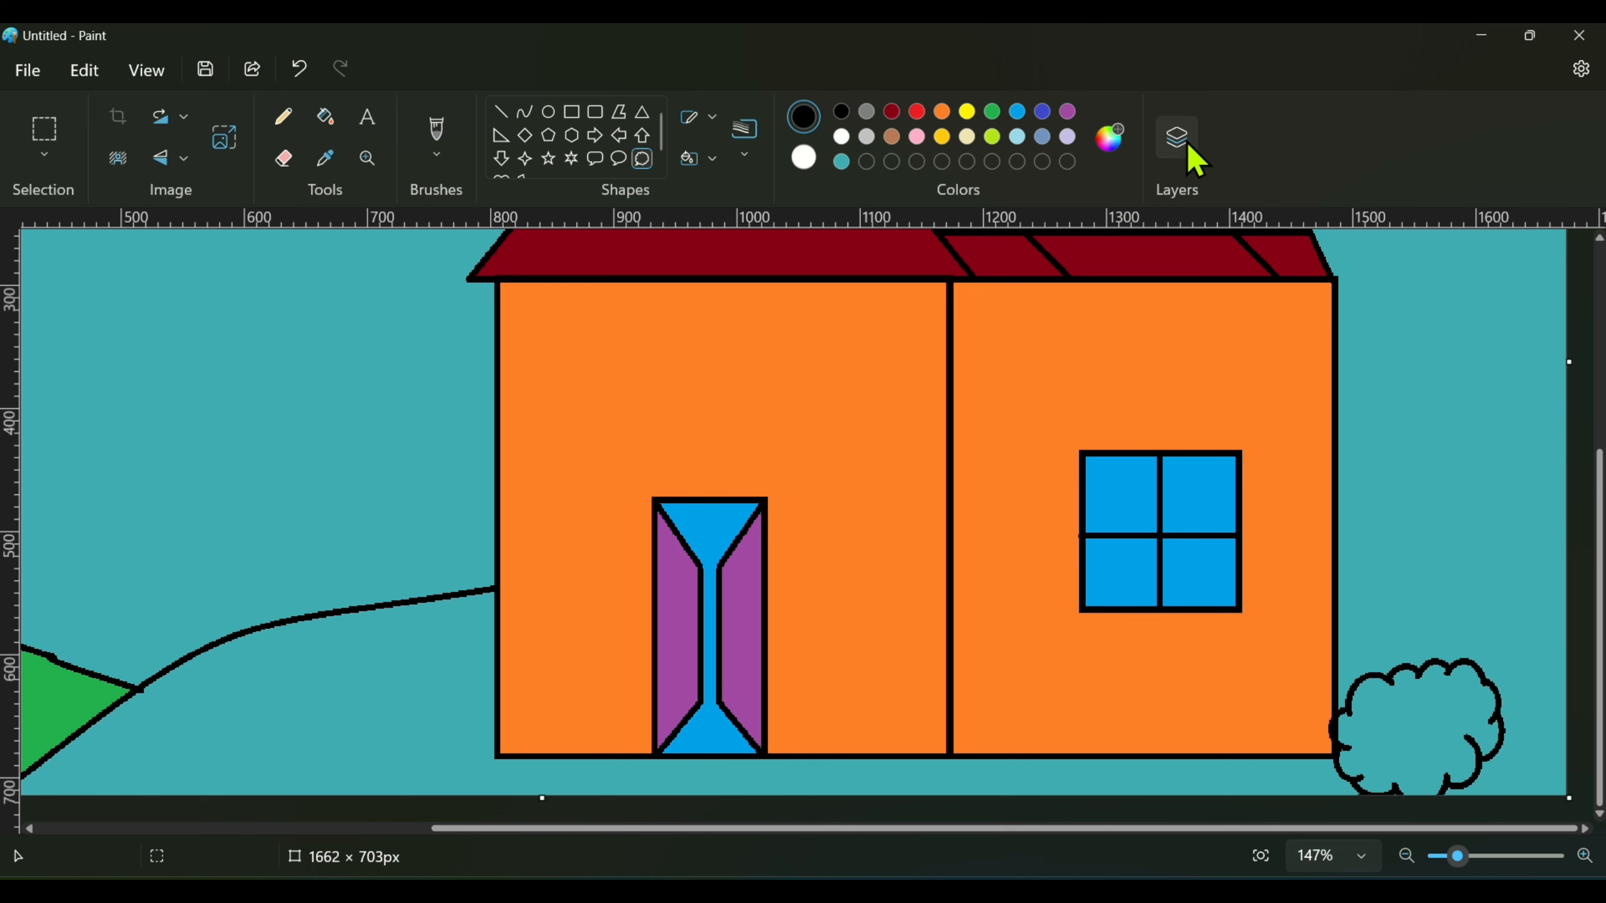
Choose a dark green from the basic colours and fill the bush and the second hill with it.
click(1110, 137)
click(583, 218)
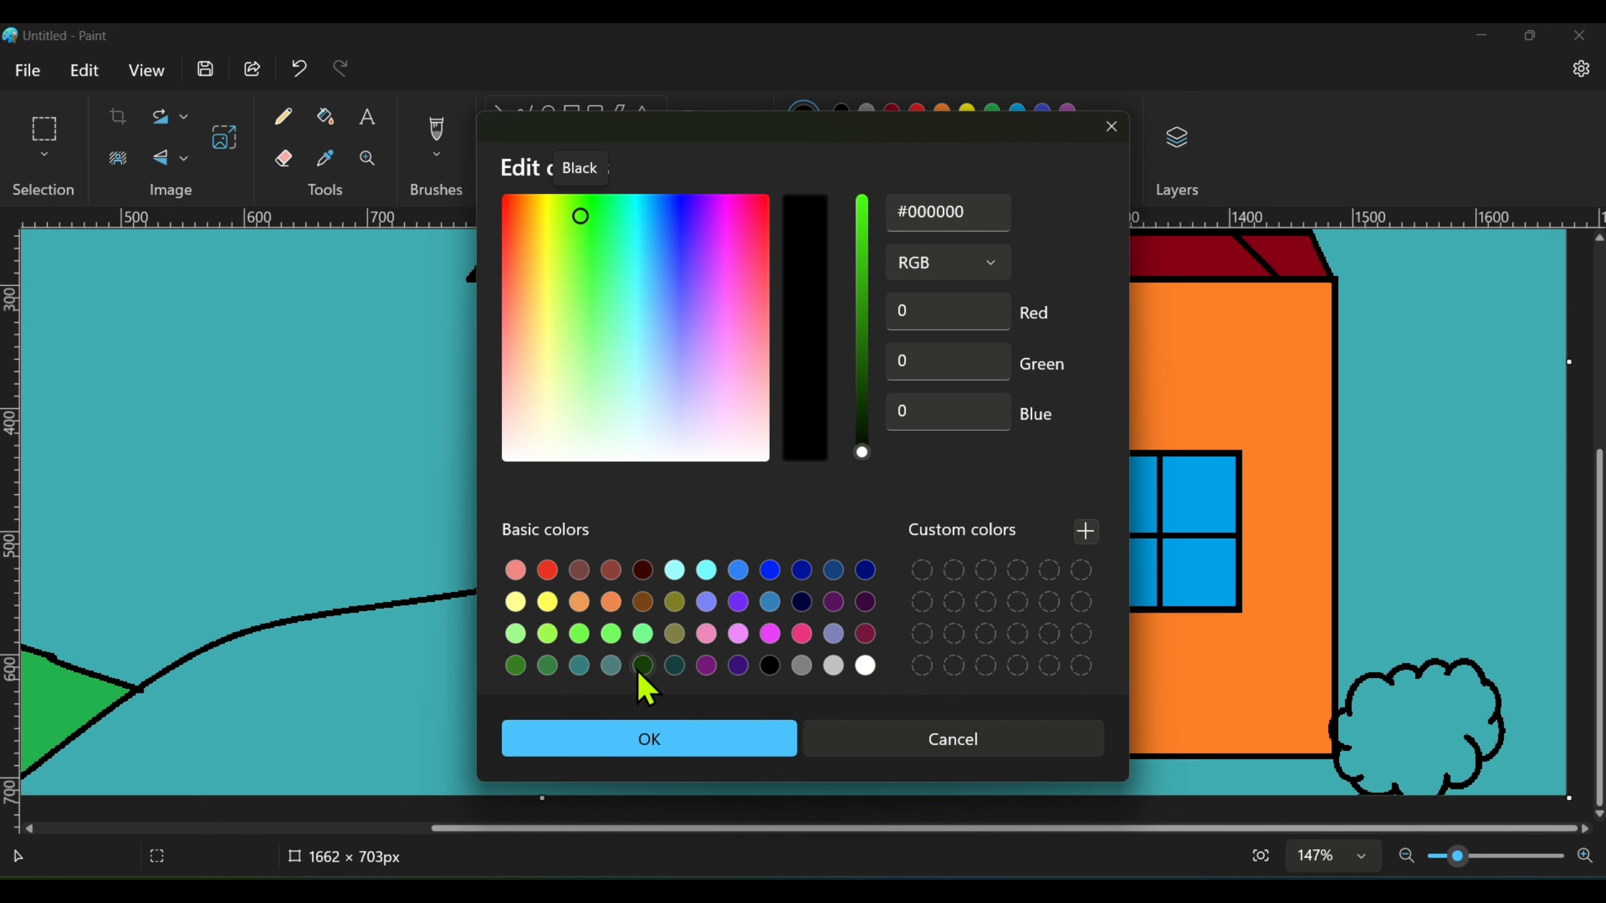
click(516, 665)
click(735, 747)
click(325, 116)
click(1407, 734)
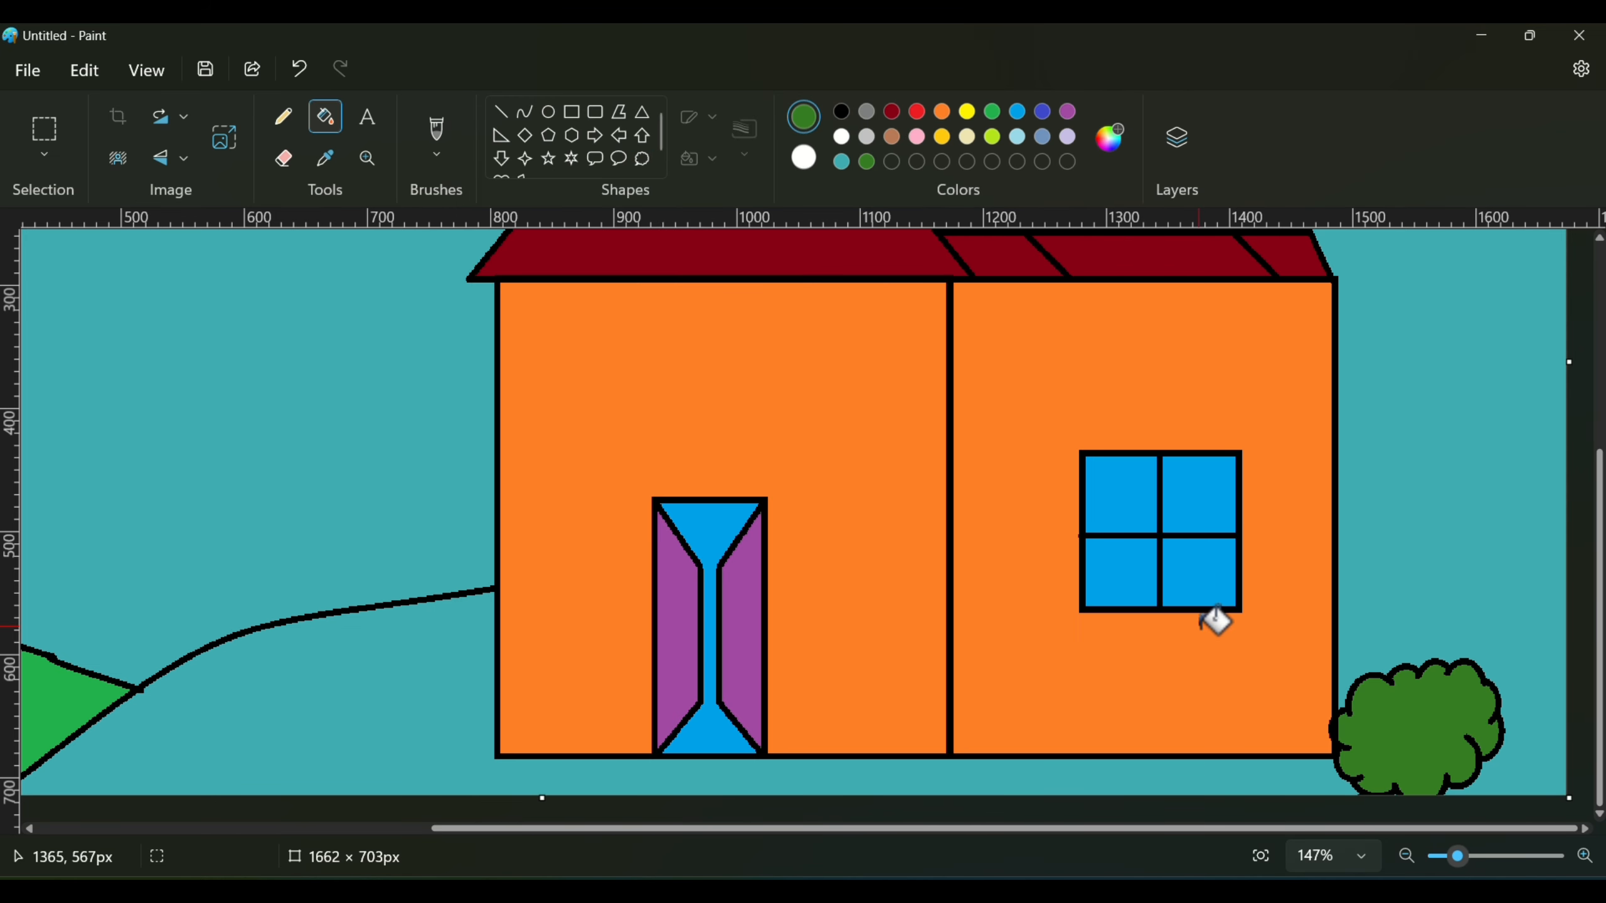
click(368, 680)
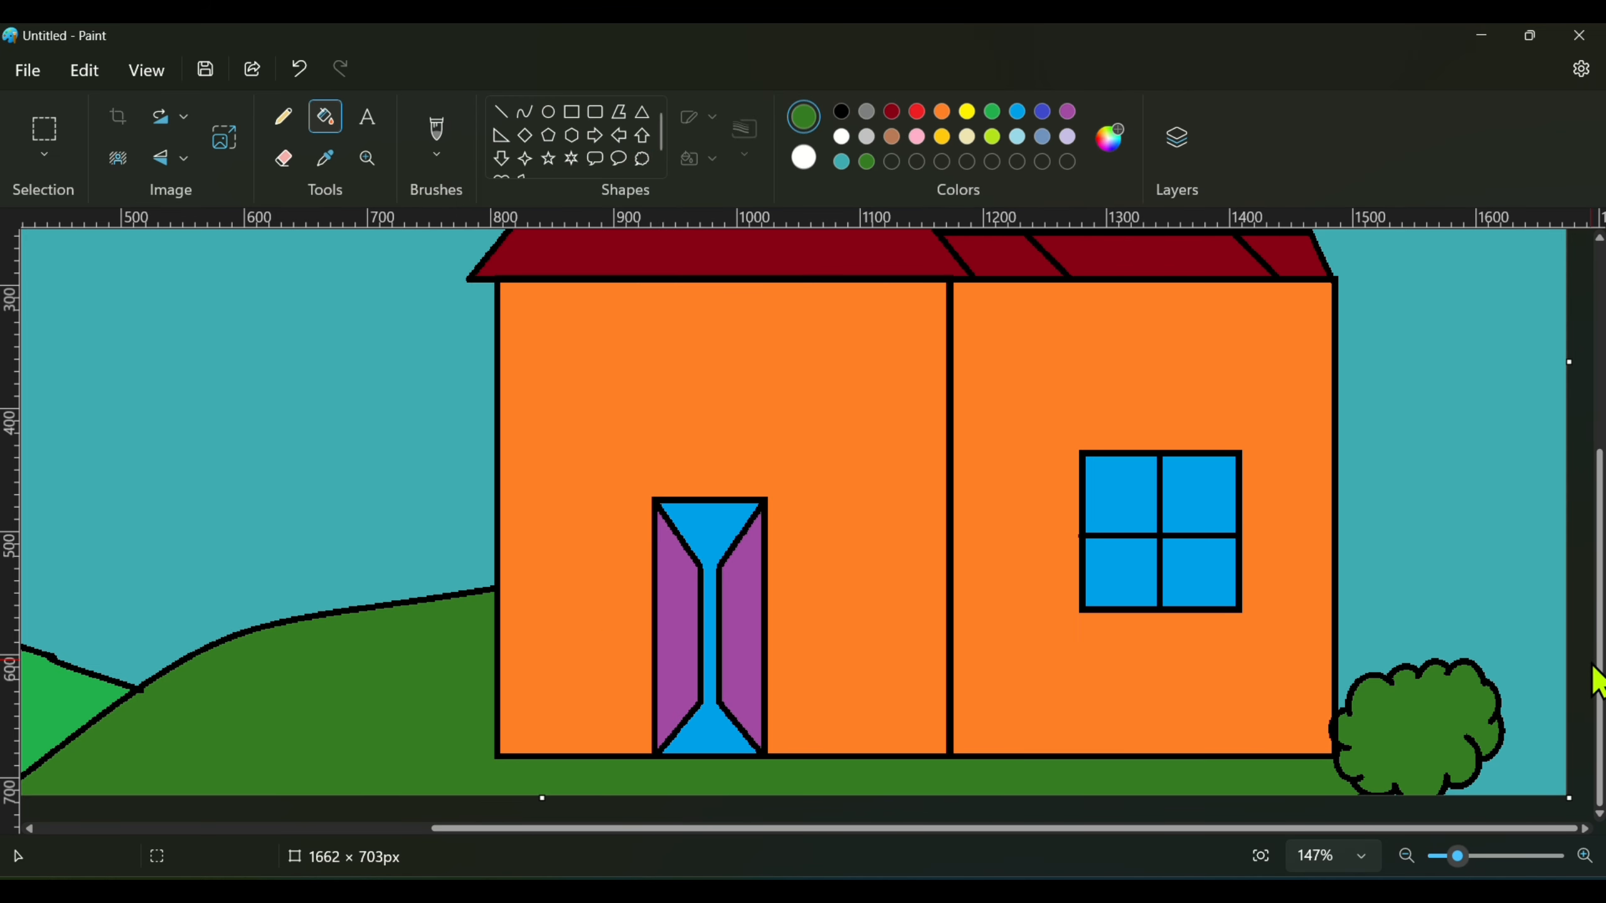
Draw a 193 × 193 px circle for the sun in the sky near the canvas's upper left corner.
scroll(1454, 661, up, 4)
drag(798, 830, 392, 830)
scroll(487, 632, down, 1)
scroll(500, 589, up, 1)
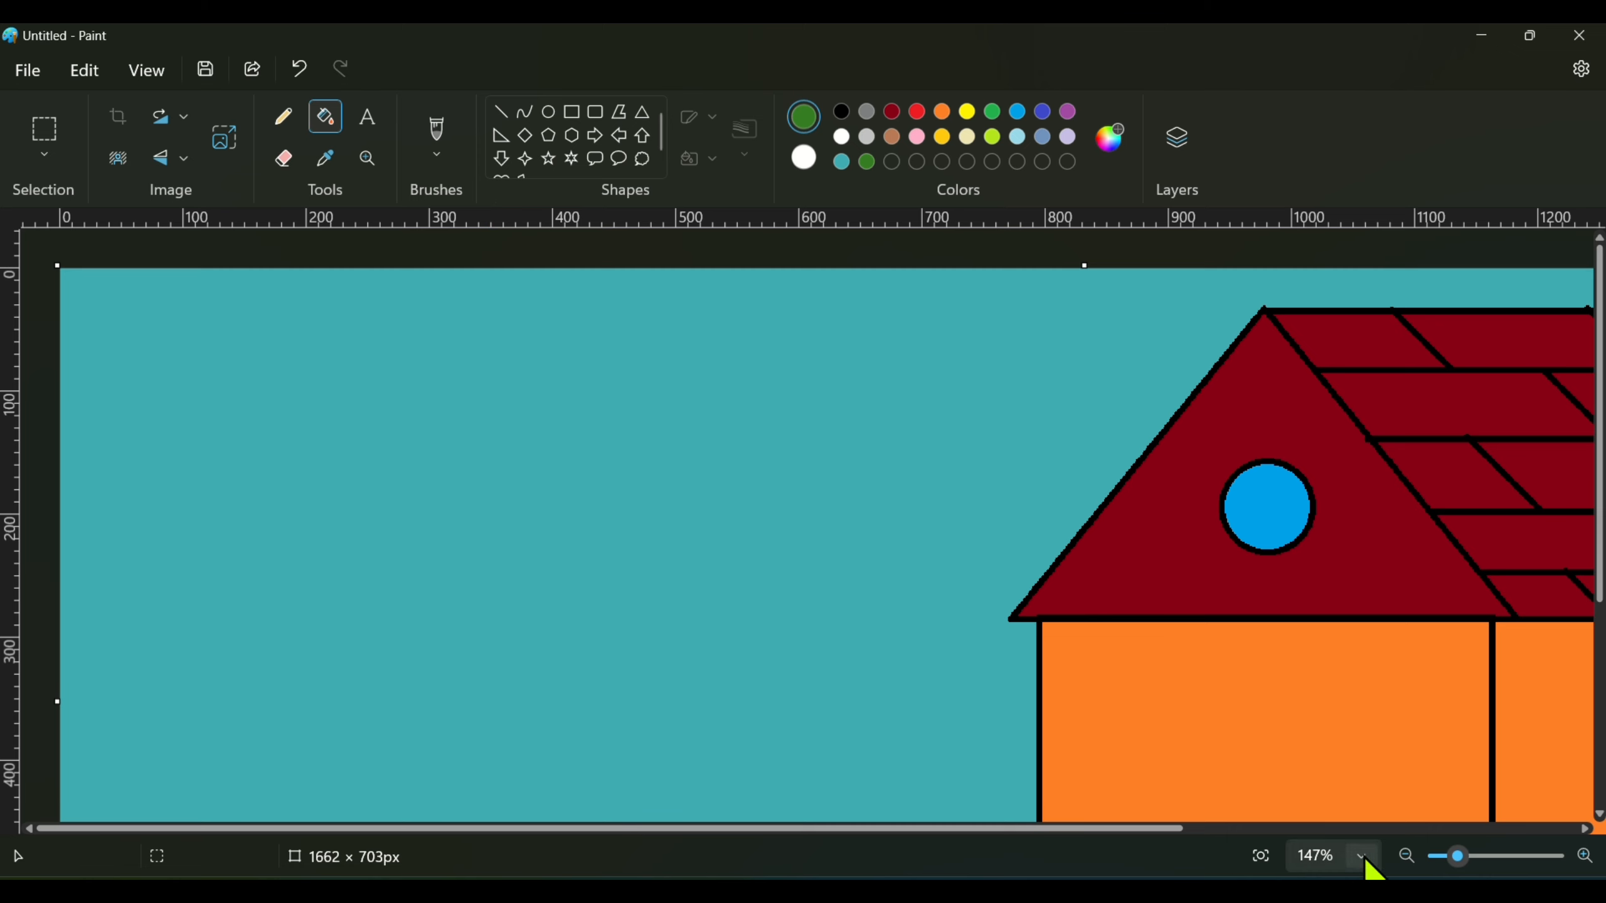
click(1362, 856)
click(1350, 737)
click(548, 112)
mouse_move(172, 306)
mouse_down()
mouse_move(278, 421)
mouse_move(348, 466)
mouse_up()
drag(255, 417, 315, 412)
Give the sun's circle a thinner black outline and fill it with yellow.
click(891, 112)
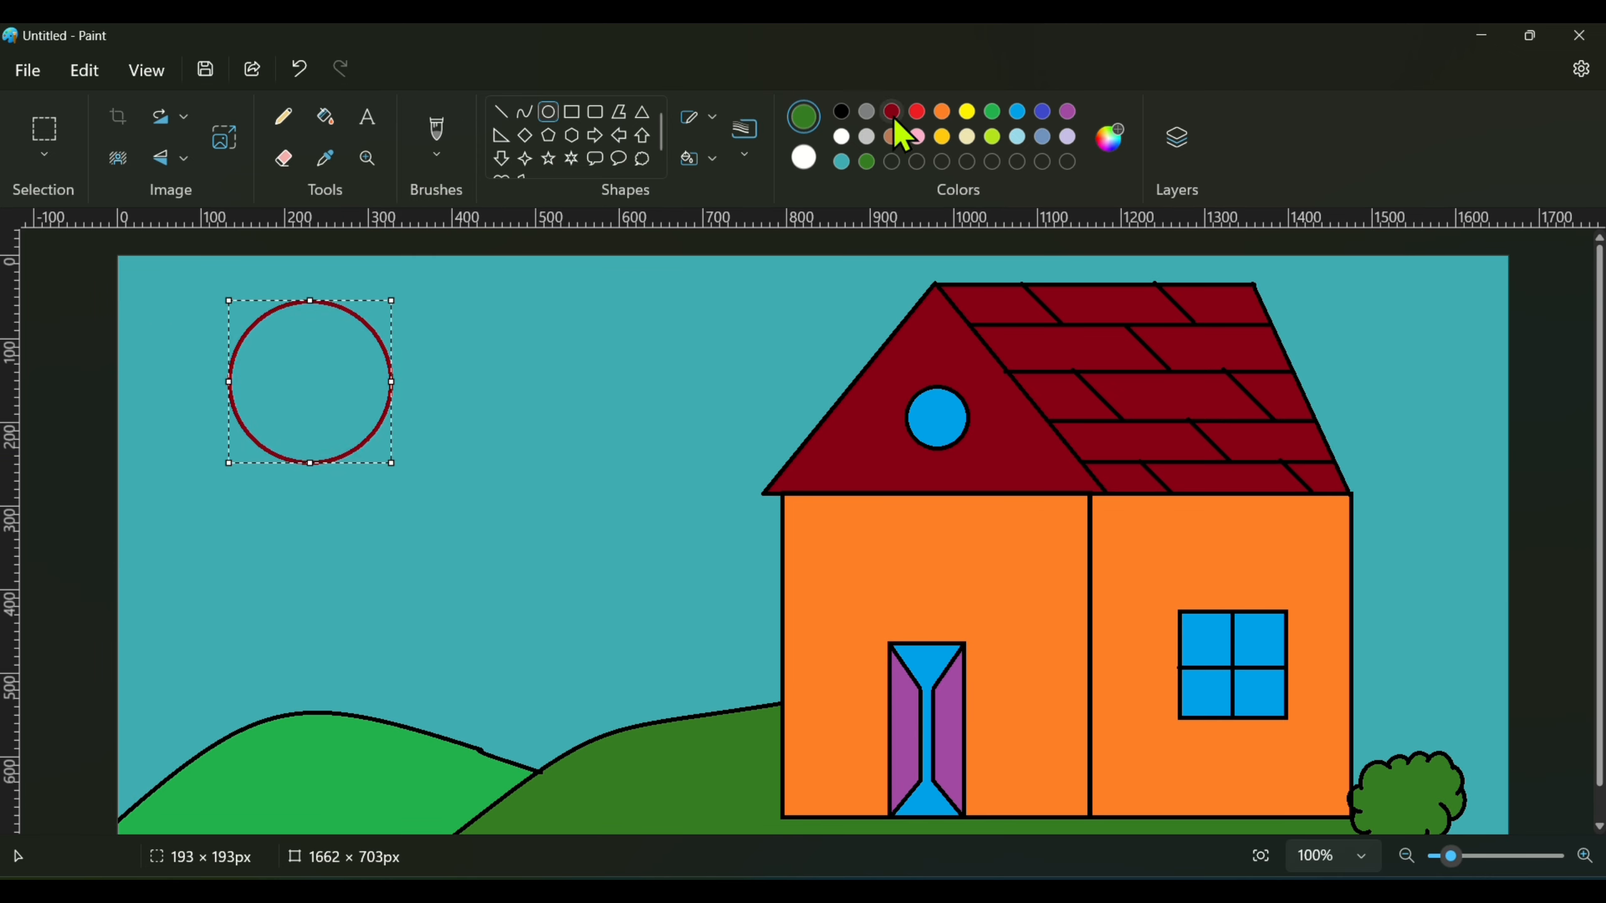
click(841, 112)
click(745, 156)
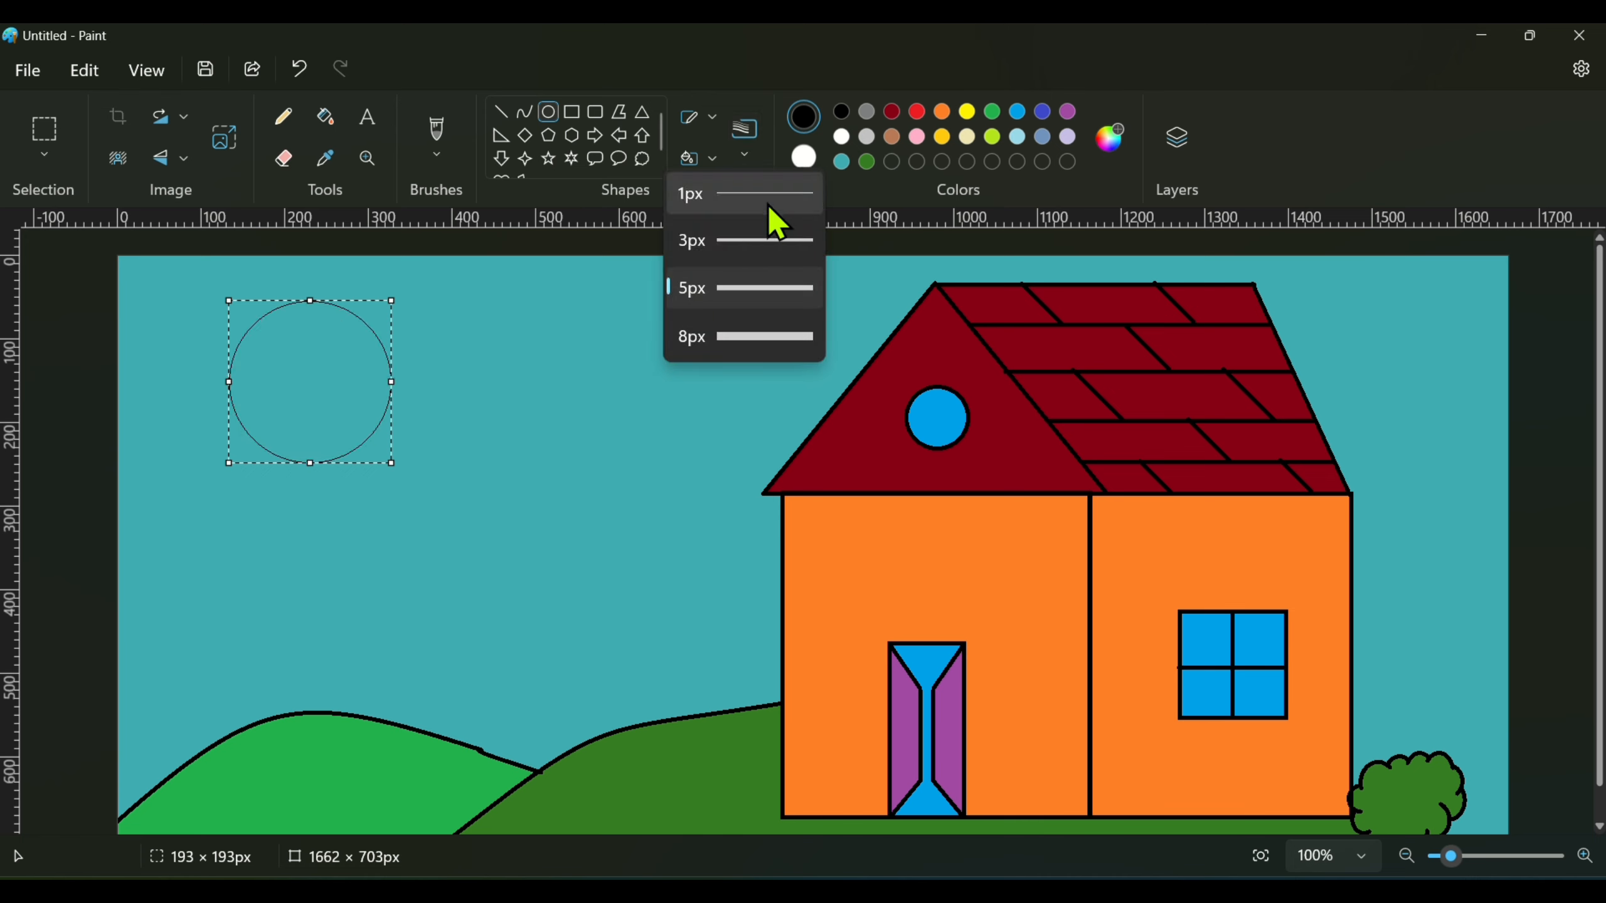
click(768, 193)
click(325, 116)
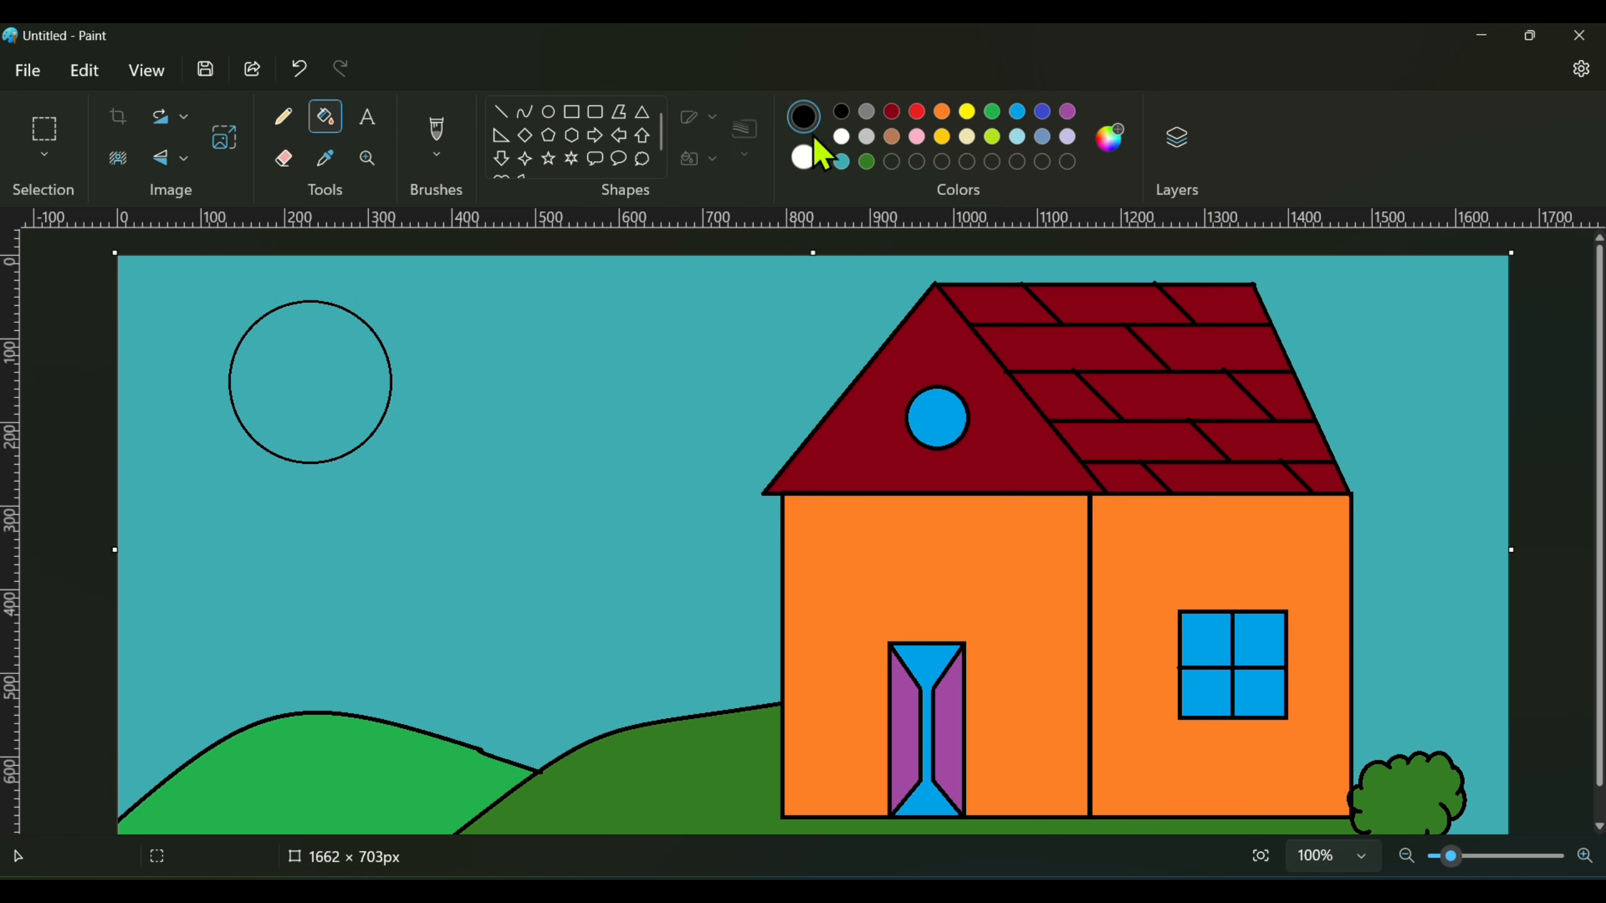
click(967, 112)
click(335, 364)
Draw thin straight black rays of varied lengths all the way around the sun.
click(500, 112)
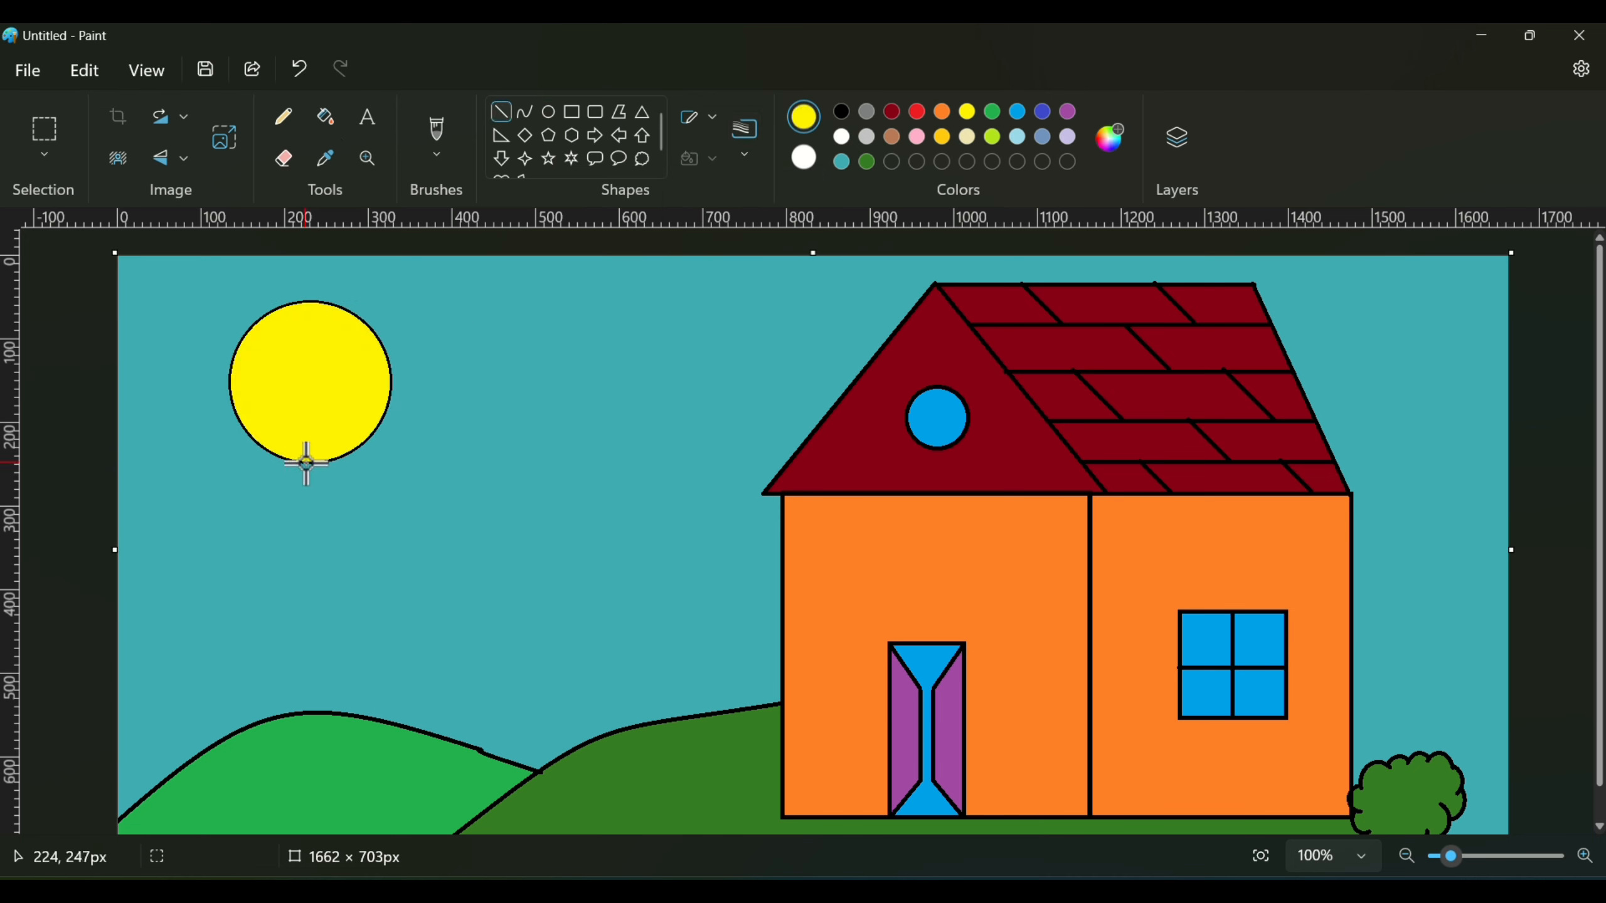
drag(303, 465, 300, 545)
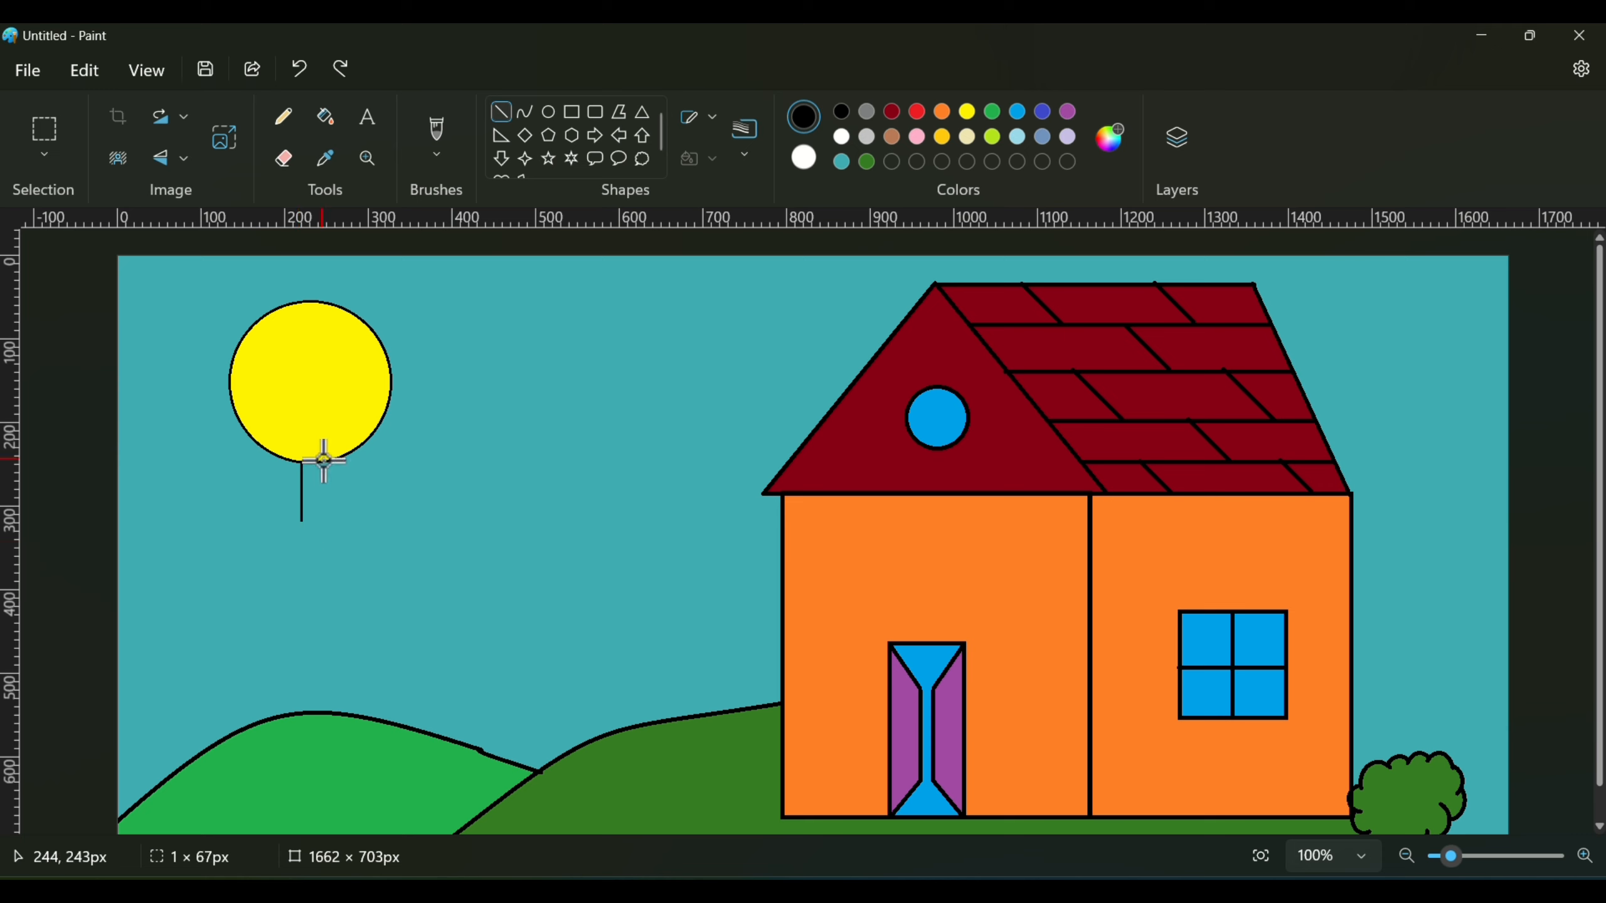
drag(324, 459, 343, 537)
drag(357, 451, 391, 516)
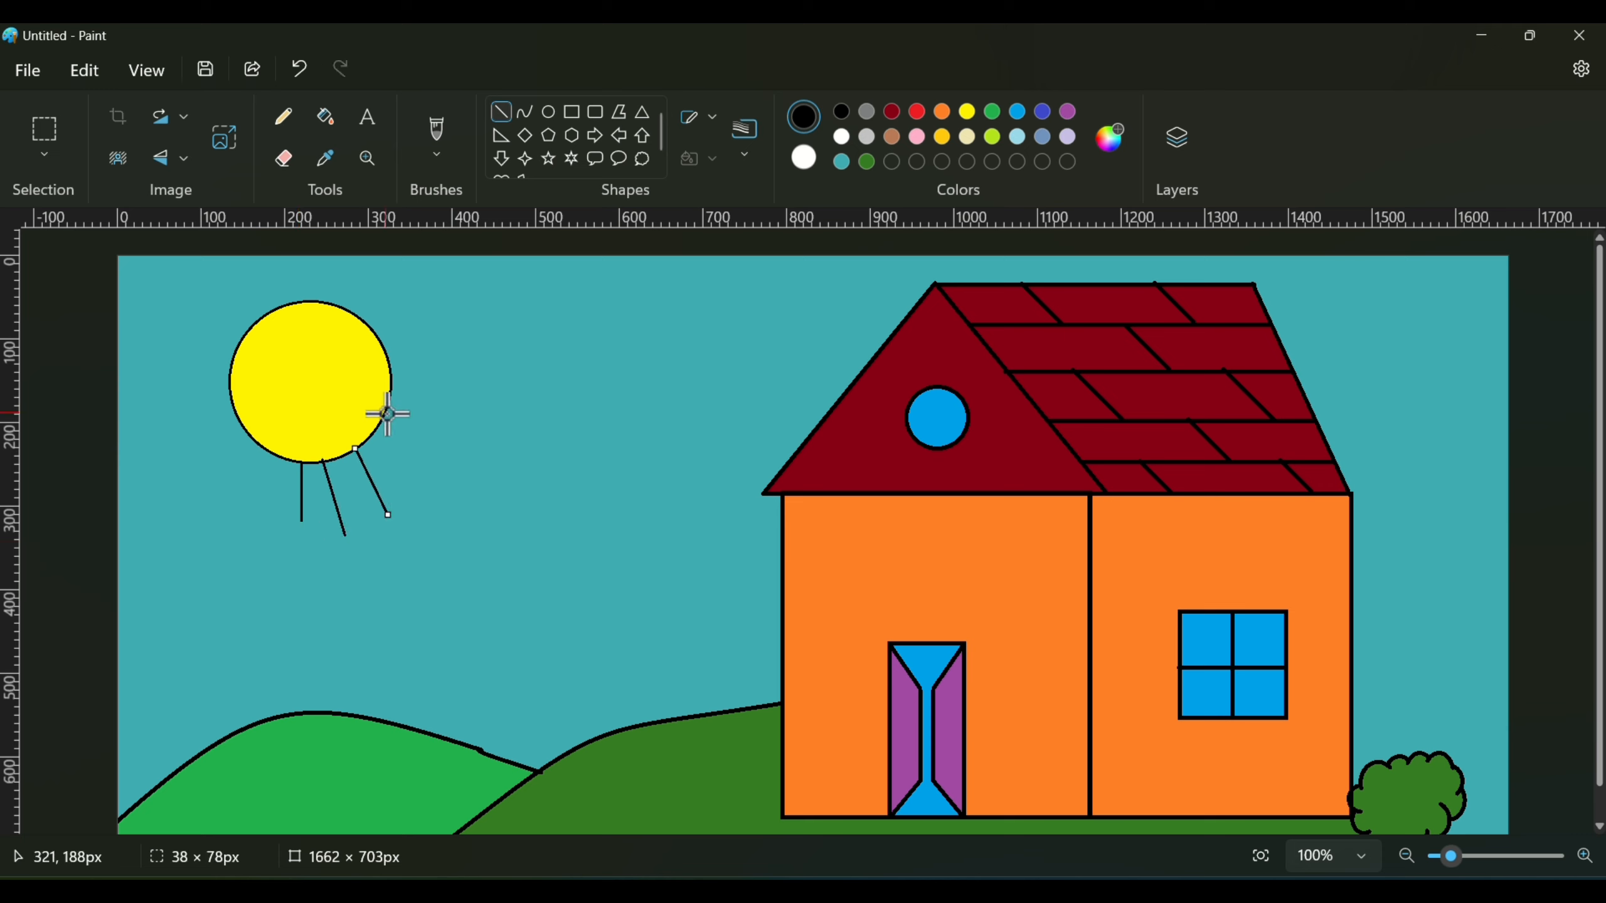
drag(384, 423, 450, 519)
drag(392, 394, 423, 410)
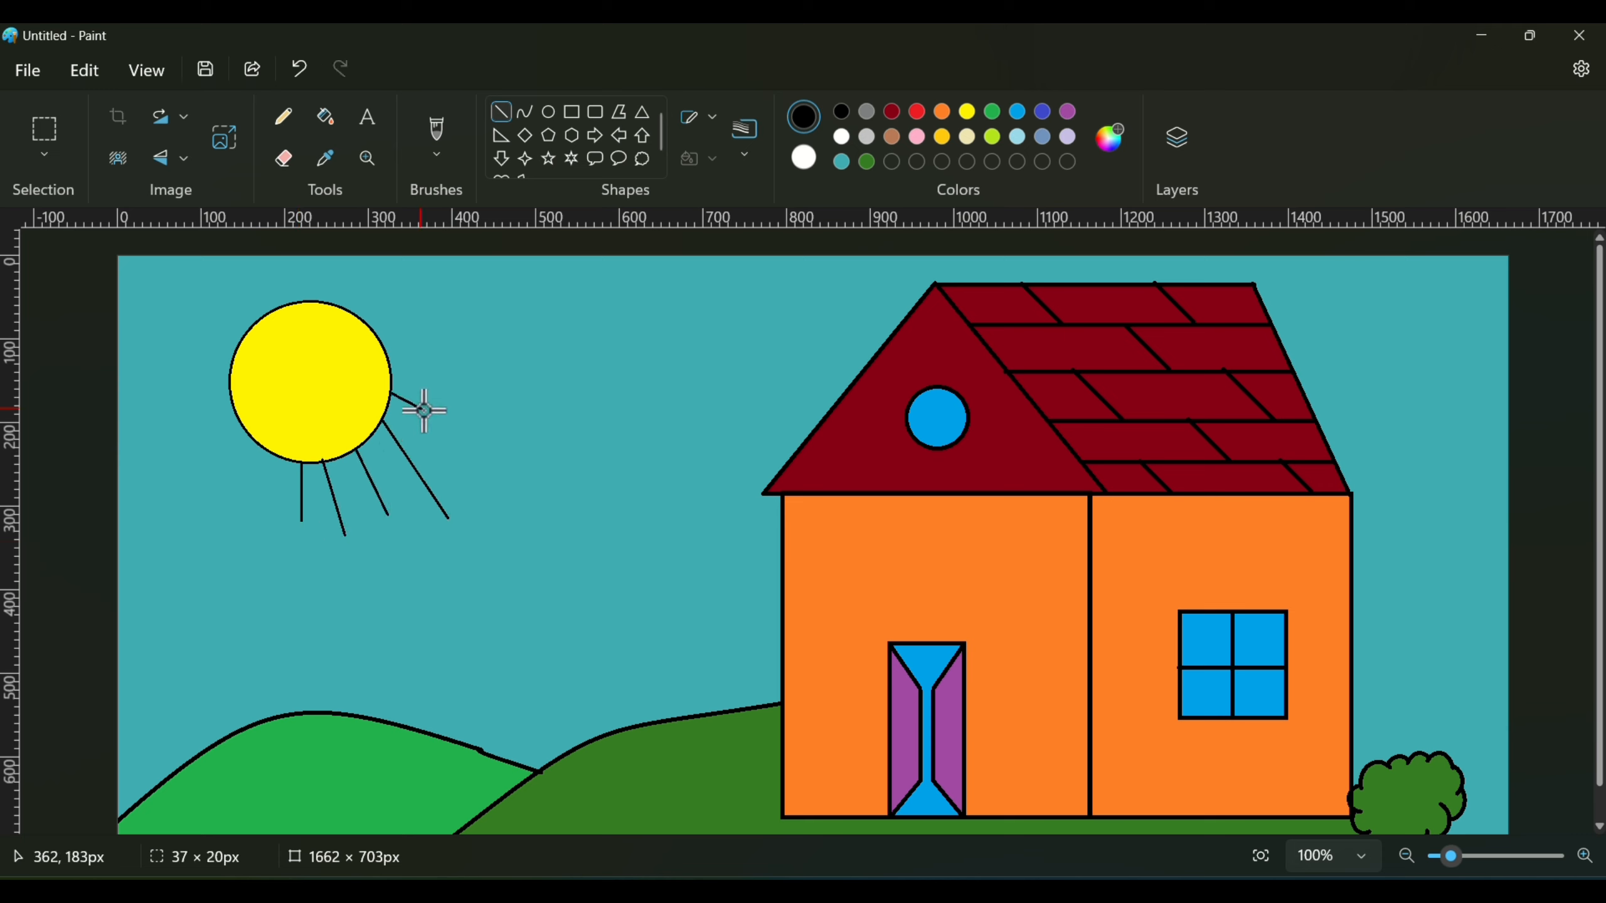
drag(414, 270, 501, 324)
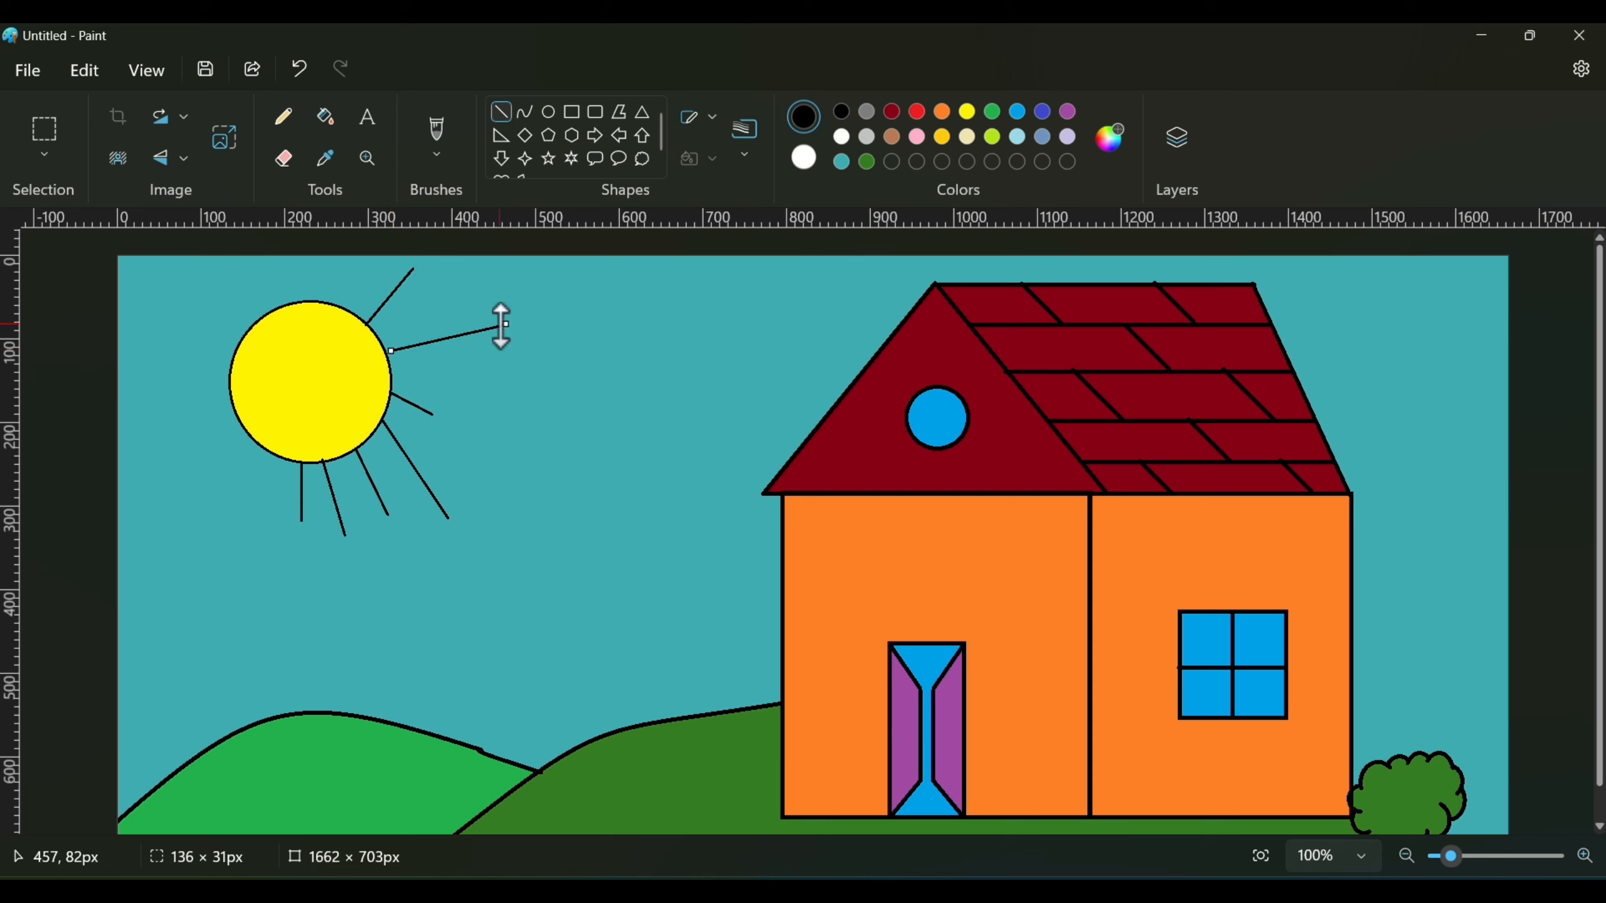
drag(393, 377, 469, 376)
mouse_move(348, 267)
mouse_down()
mouse_move(344, 313)
mouse_move(431, 314)
mouse_up()
drag(145, 290, 239, 344)
drag(147, 509, 246, 432)
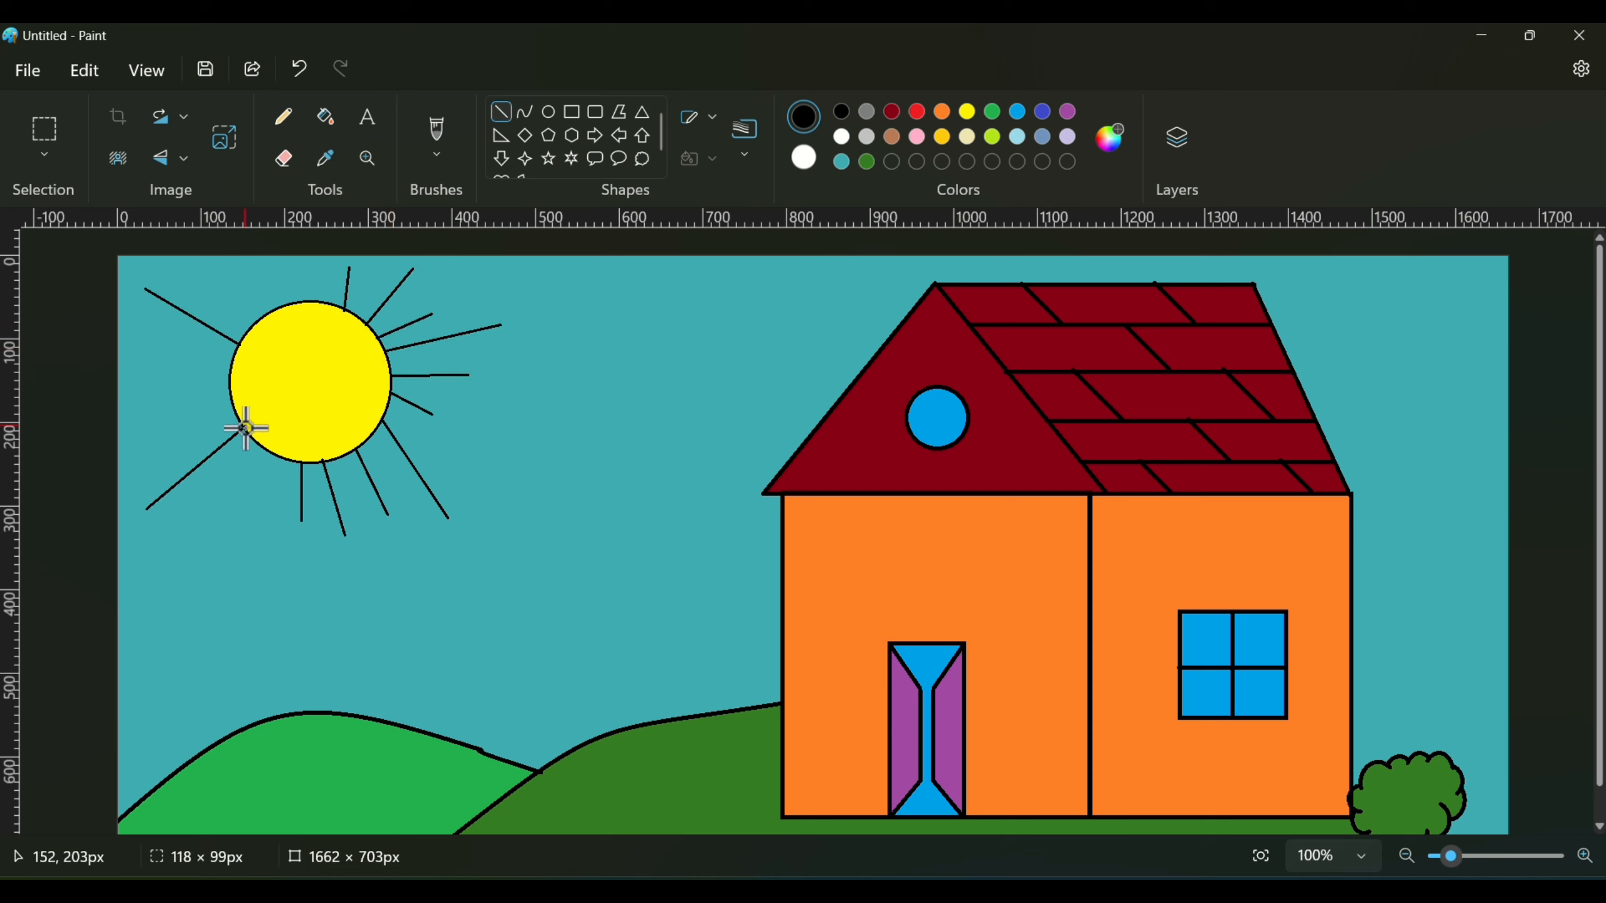
drag(145, 389, 231, 389)
drag(158, 345, 231, 365)
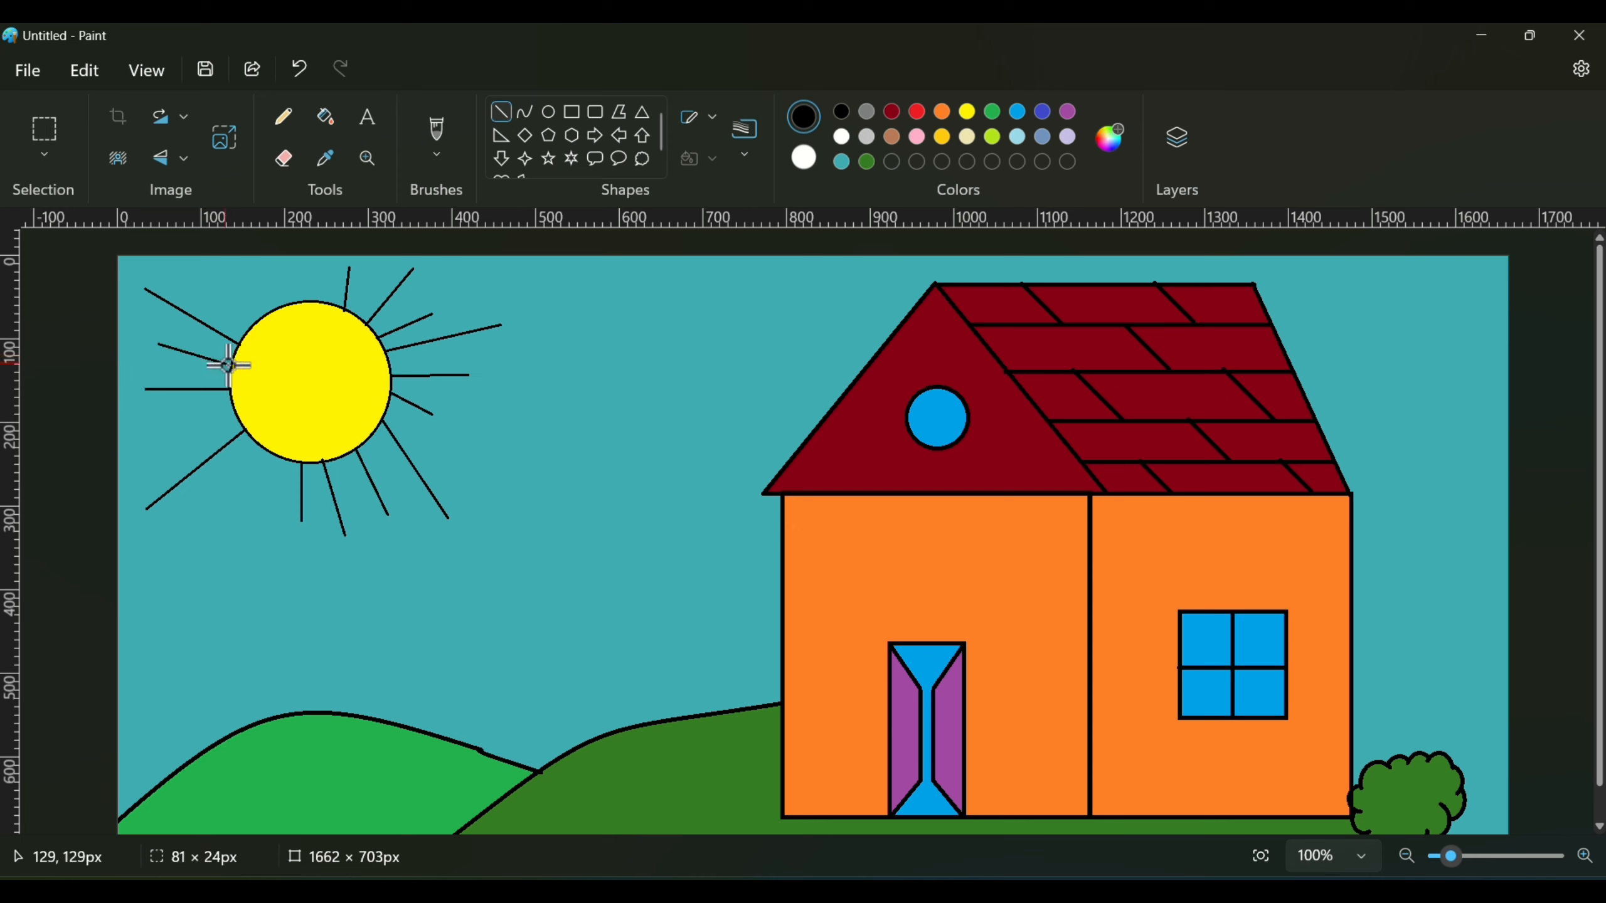
drag(166, 439, 234, 417)
drag(235, 520, 268, 450)
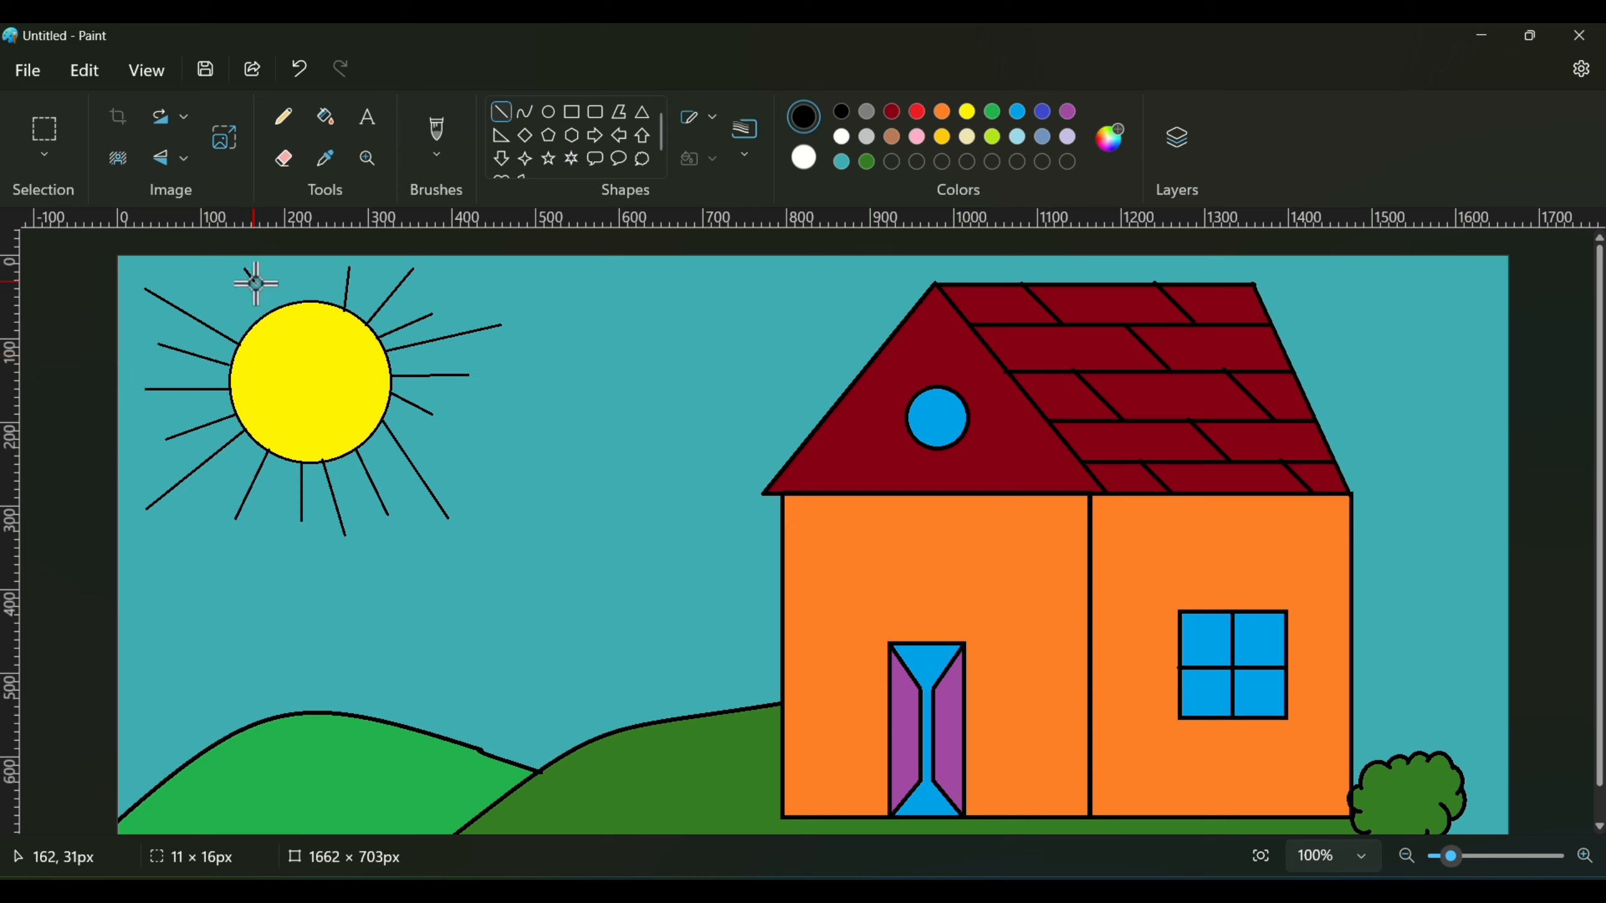
mouse_move(255, 284)
mouse_down()
mouse_move(305, 322)
mouse_move(296, 247)
mouse_up()
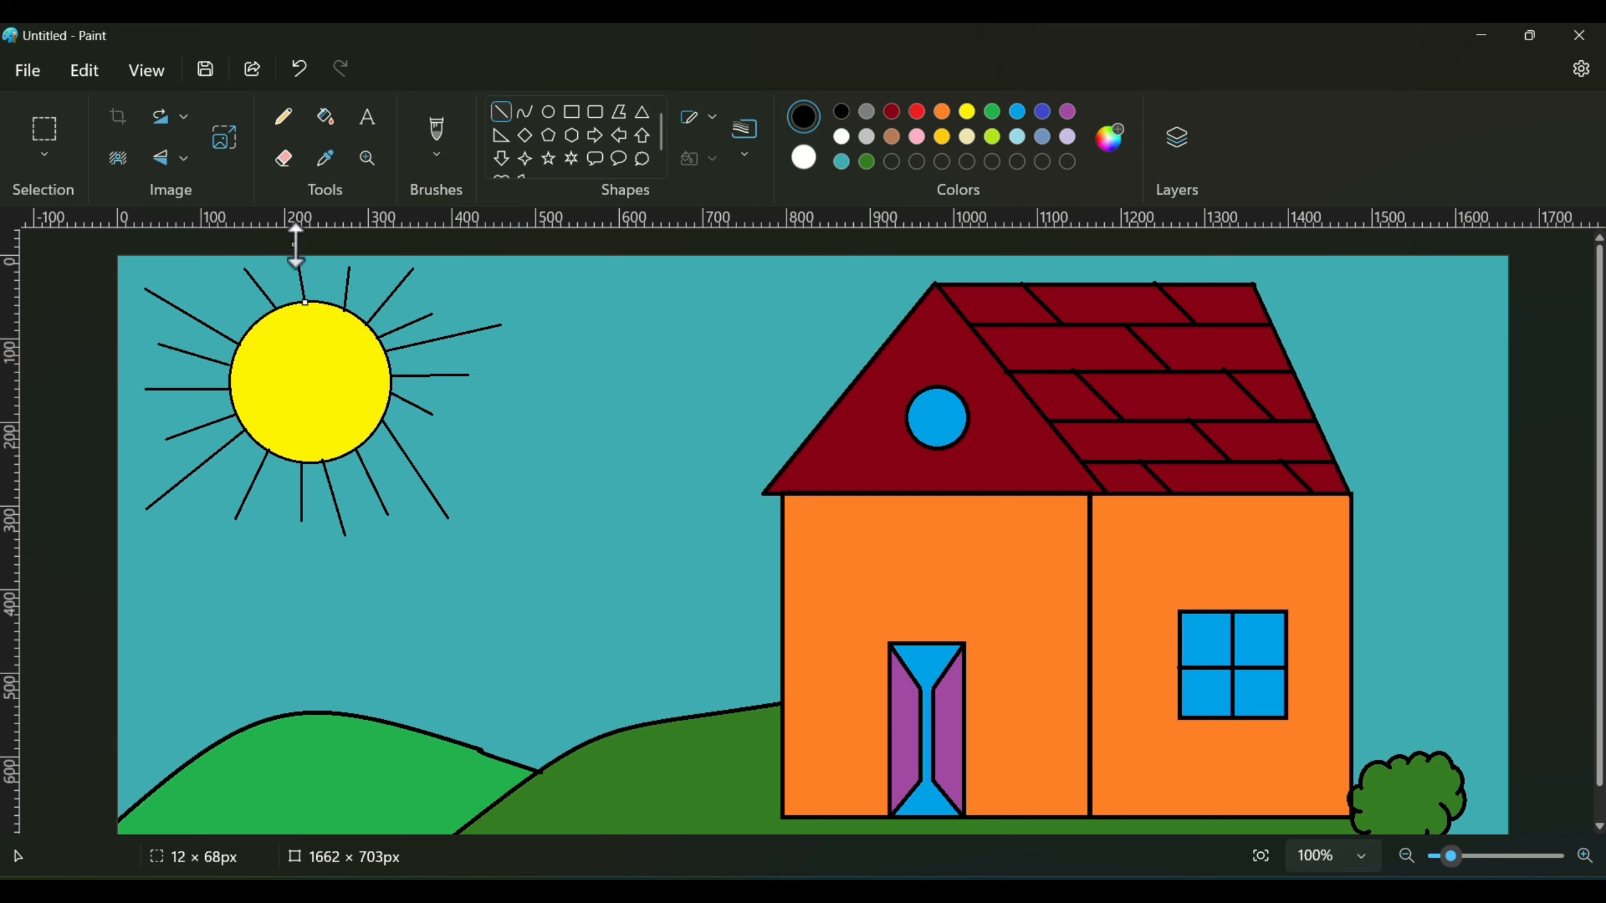
drag(186, 270, 292, 401)
Draw a small upright oval eye on the left half of the sun's face and paste a copy of it.
click(548, 112)
key(ctrl+v)
key(ctrl+z)
click(38, 125)
key(ctrl+c)
key(ctrl+v)
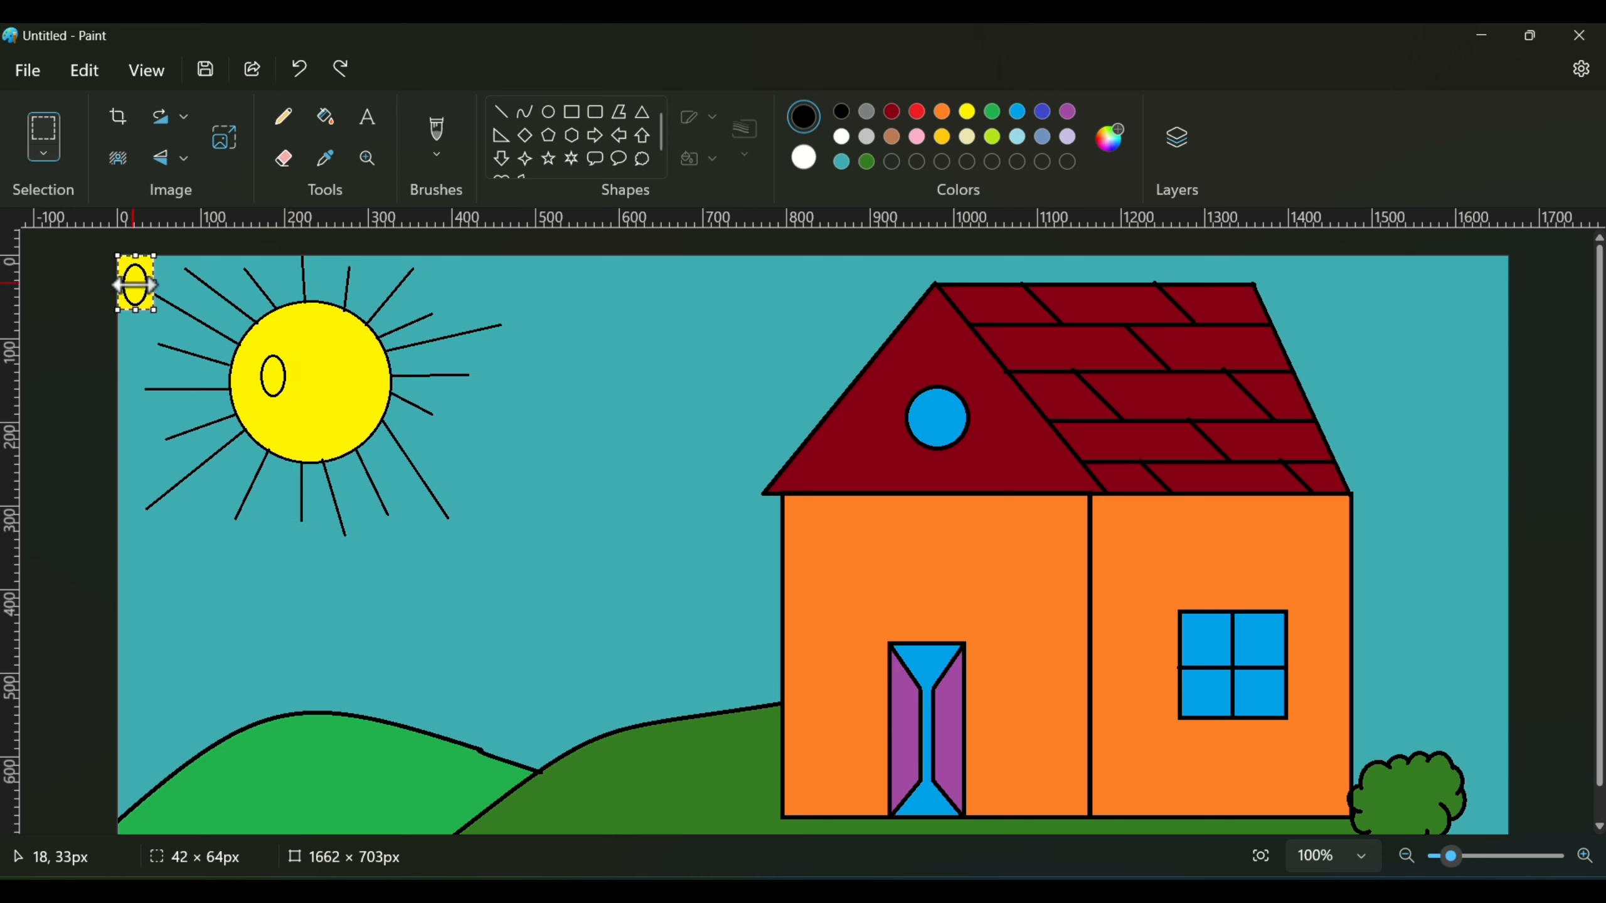
Place the copied eye on the right half of the sun's face, level with the first eye.
drag(134, 284, 255, 330)
key(Up)
key(Up)
key(Up)
key(Up)
key(Up)
key(Up)
key(Up)
key(Up)
key(Up)
key(Up)
key(Up)
key(Up)
key(Up)
key(Up)
key(Up)
key(Up)
key(Up)
key(Up)
key(Up)
key(Up)
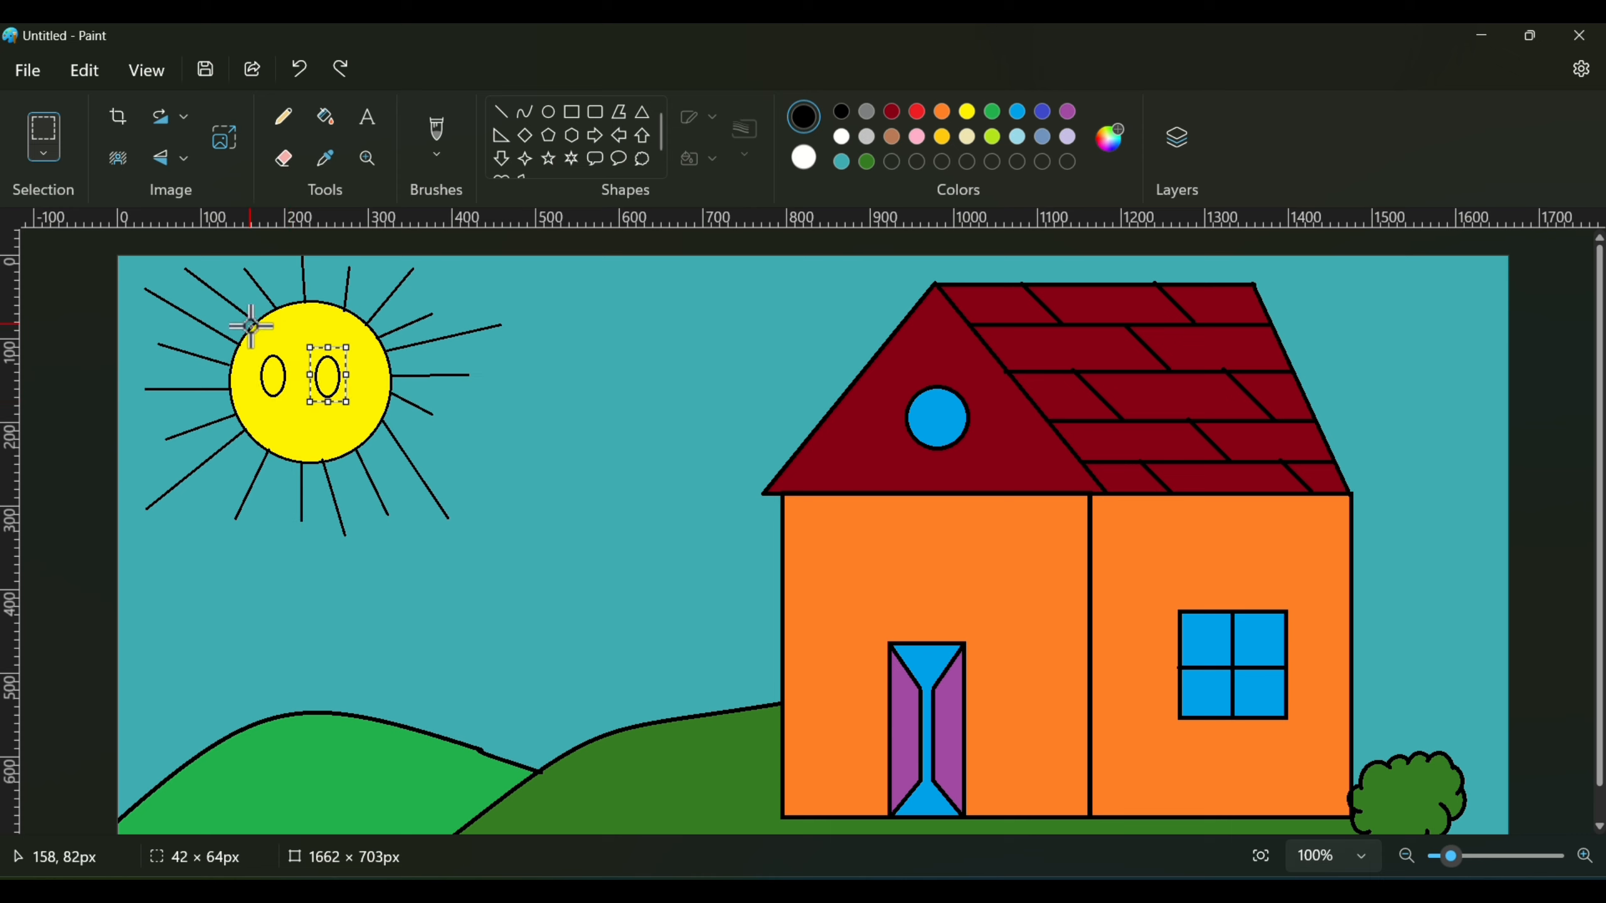
key(Right)
key(Right)
key(Right)
click(302, 442)
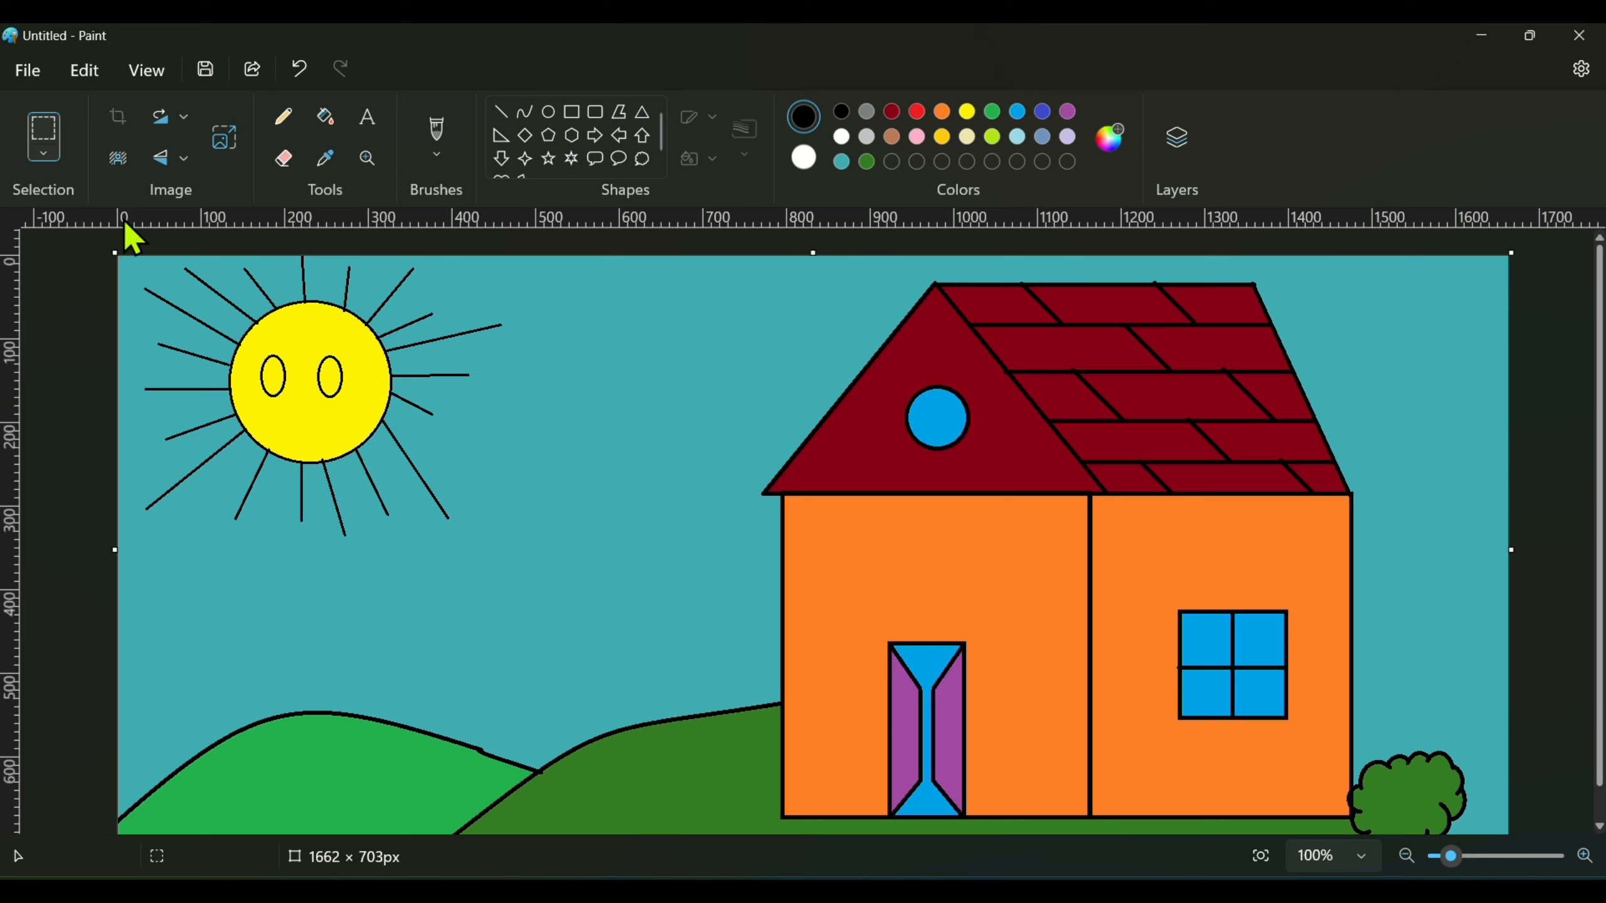
Draw a small oval pupil inside each of the sun's eyes and a flat oval mouth beneath them.
click(549, 111)
mouse_move(273, 412)
mouse_down()
mouse_move(338, 433)
mouse_move(281, 394)
mouse_move(339, 394)
mouse_move(367, 417)
mouse_move(338, 394)
mouse_up()
click(385, 393)
click(354, 410)
key(ctrl+z)
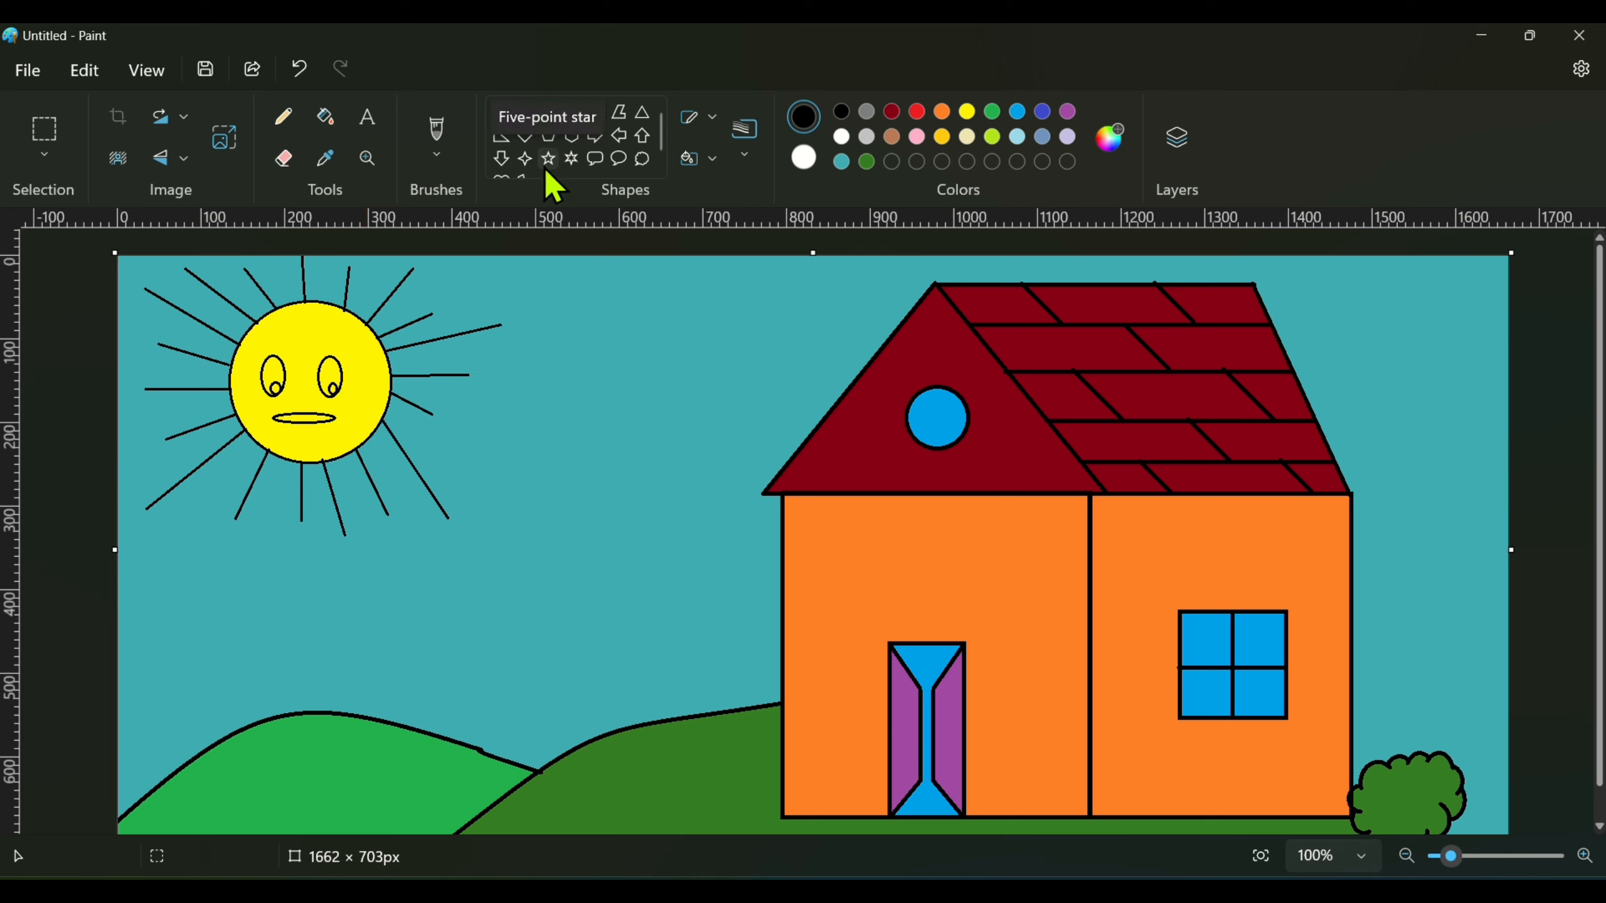
Draw the tree trunk's left edge as a curve about 33 × 220 px, rising from the first hill and bowed to the right.
click(525, 112)
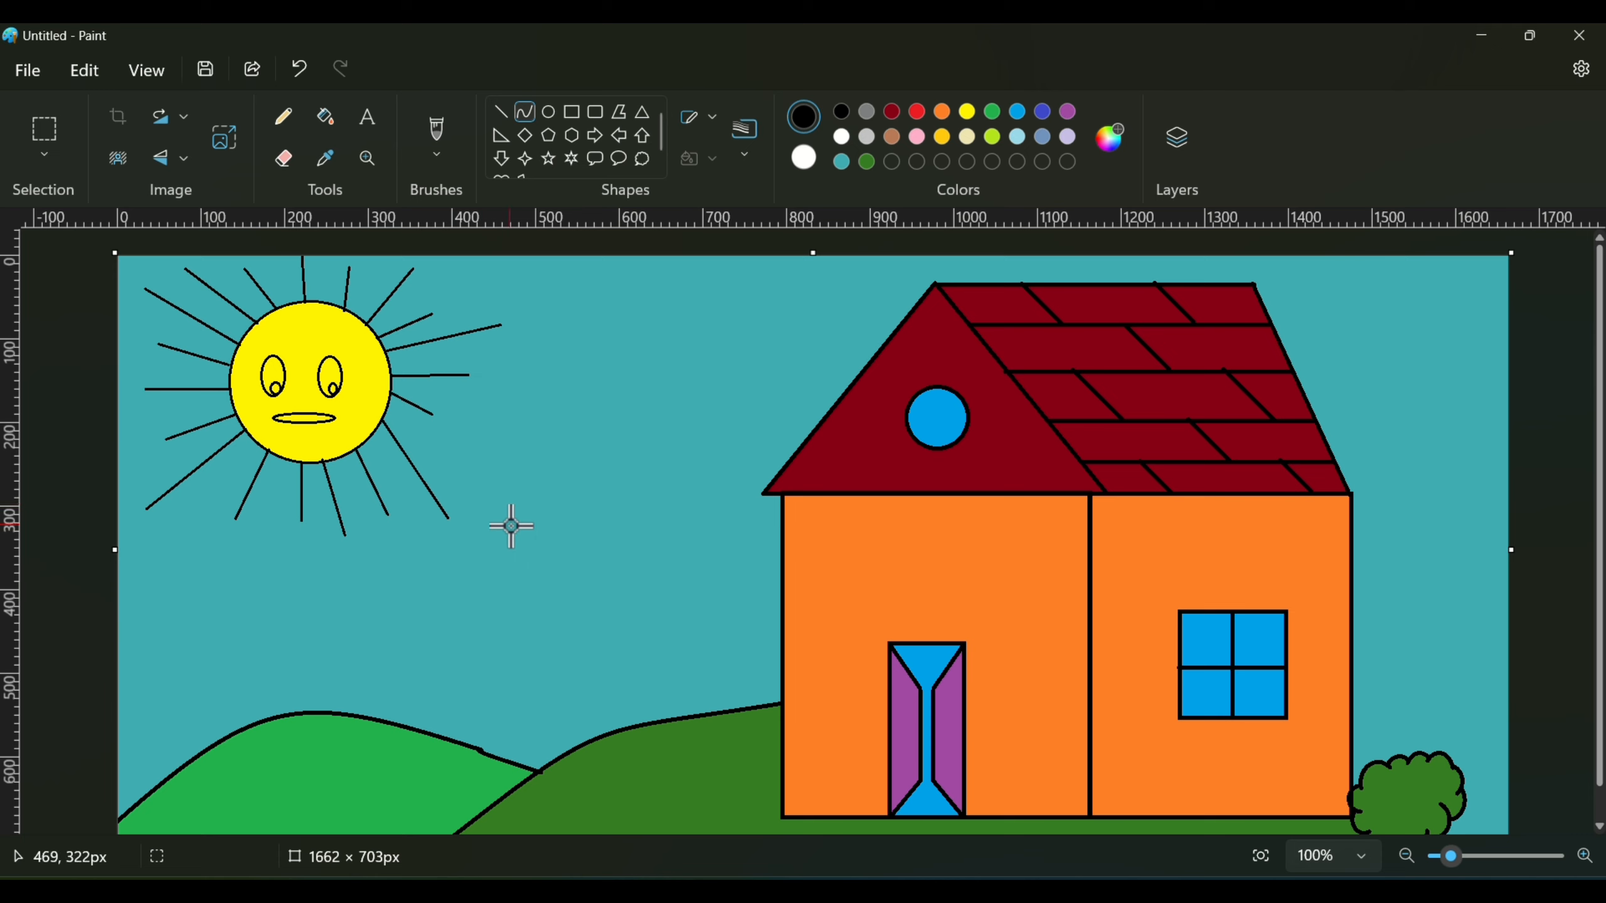
drag(488, 570, 479, 748)
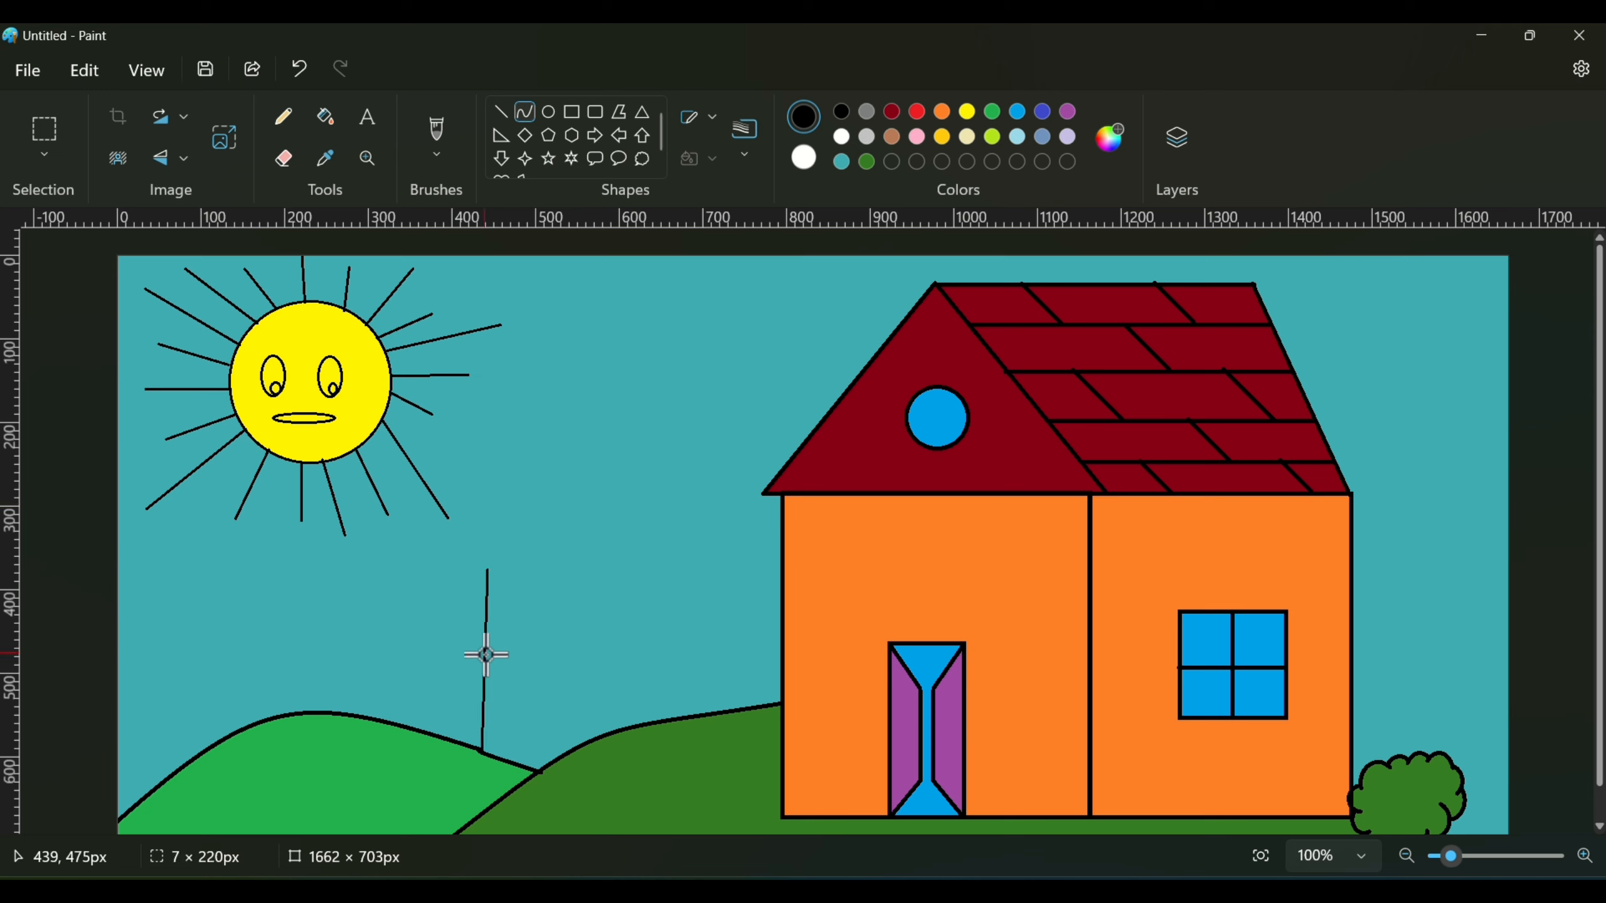
drag(486, 655, 510, 663)
click(525, 111)
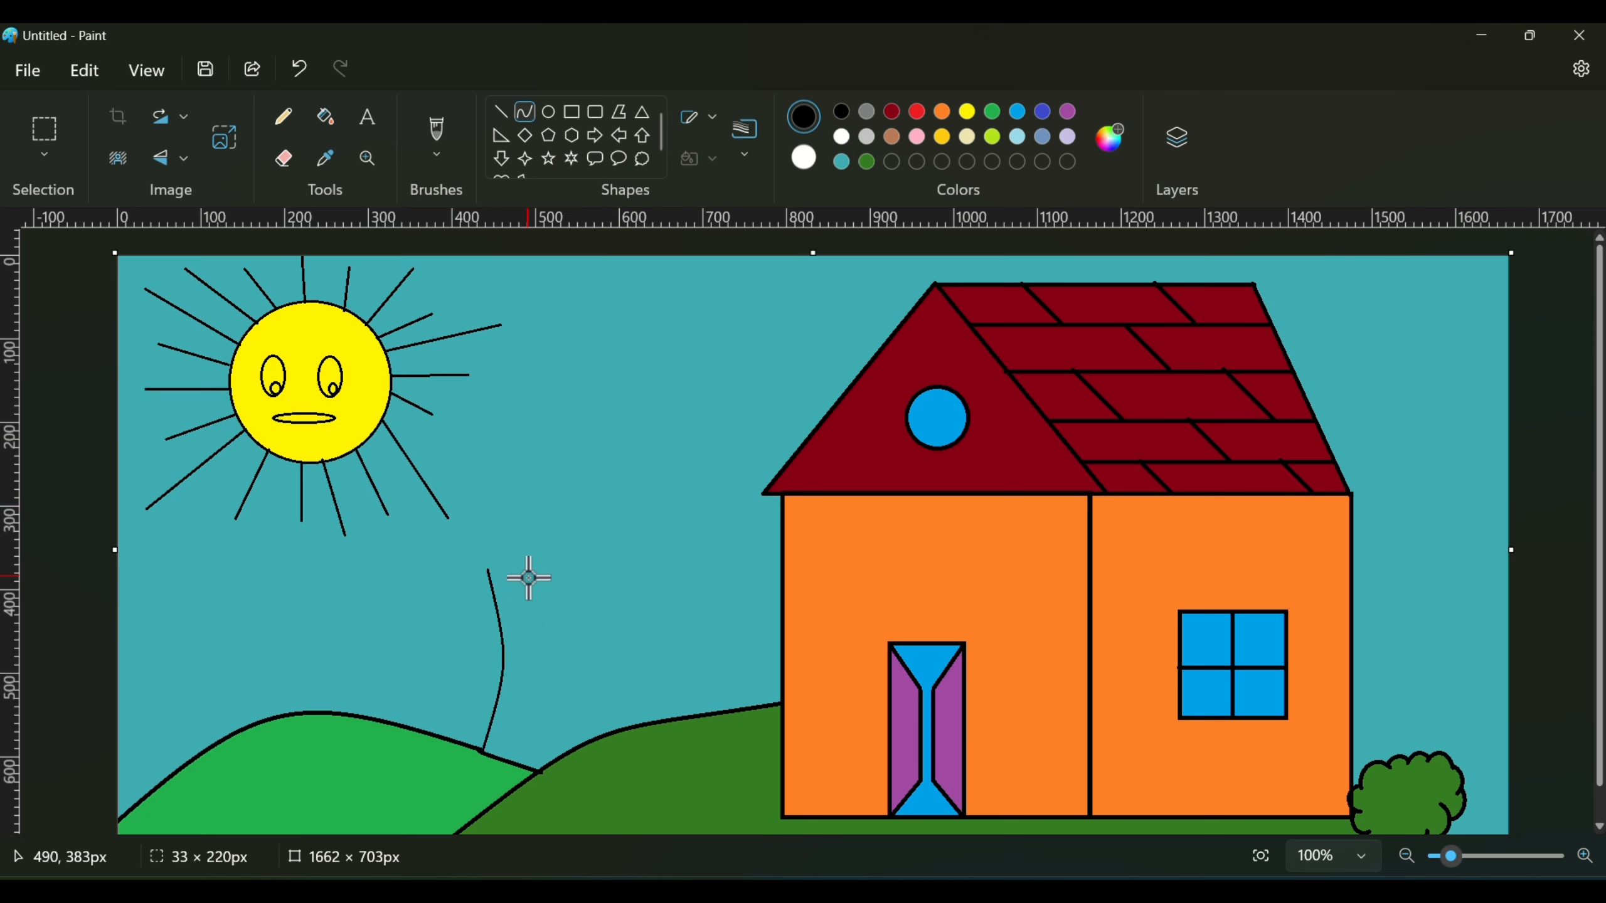
click(51, 133)
drag(455, 551, 559, 746)
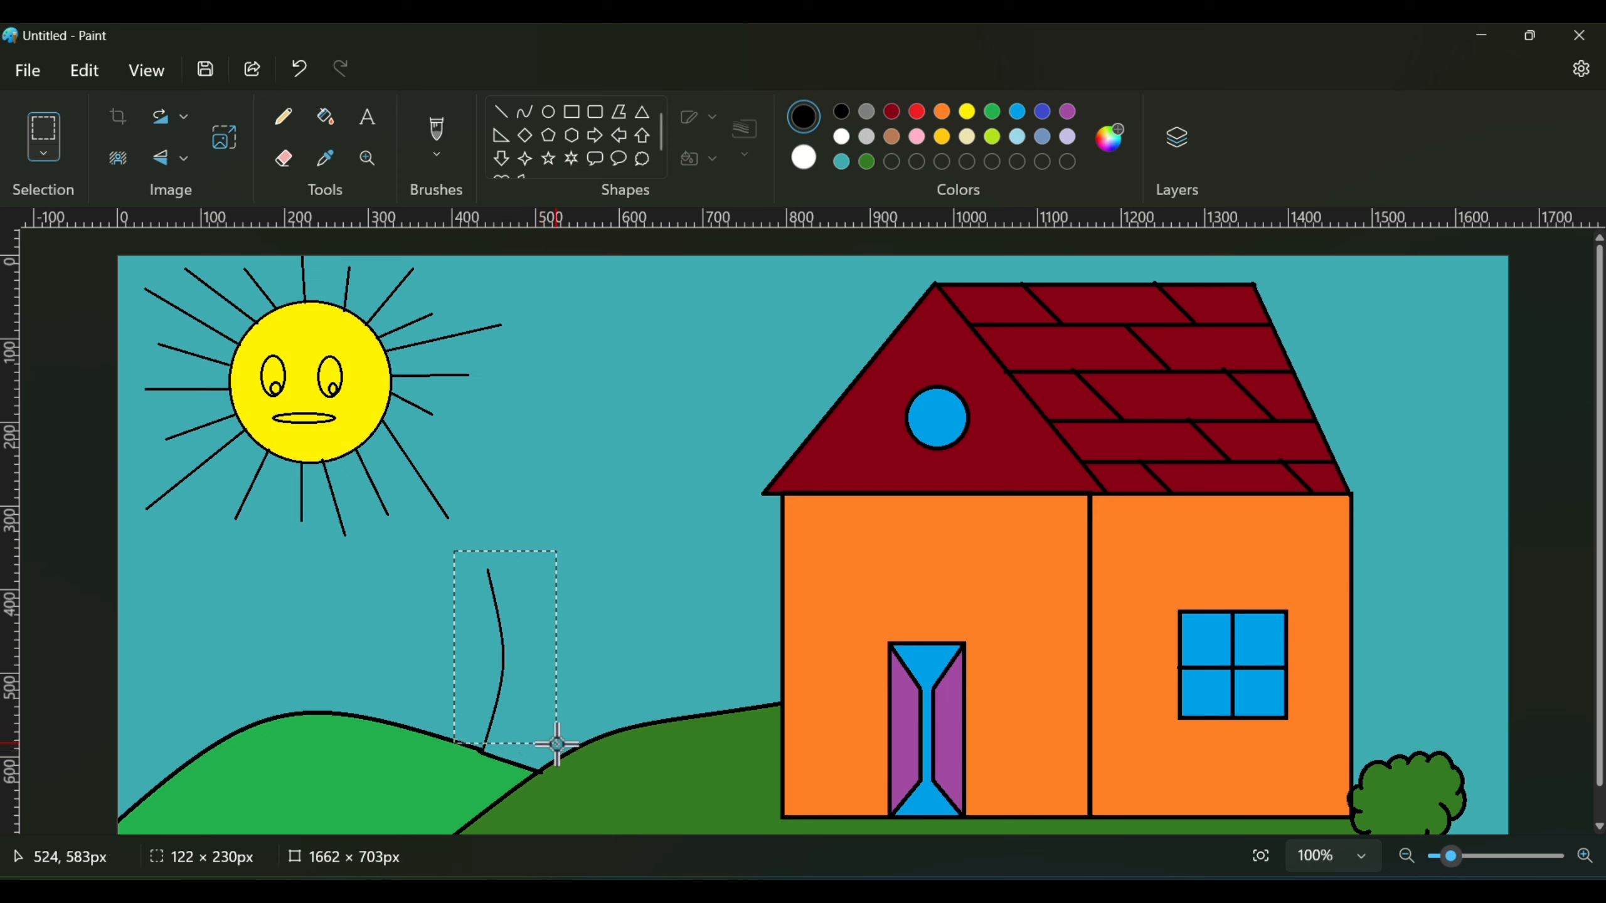
click(611, 481)
Draw the trunk's right edge as a curve about 31 × 217 px, bowed left to mirror the first edge.
click(523, 115)
drag(575, 568, 573, 747)
drag(572, 664, 552, 676)
click(531, 114)
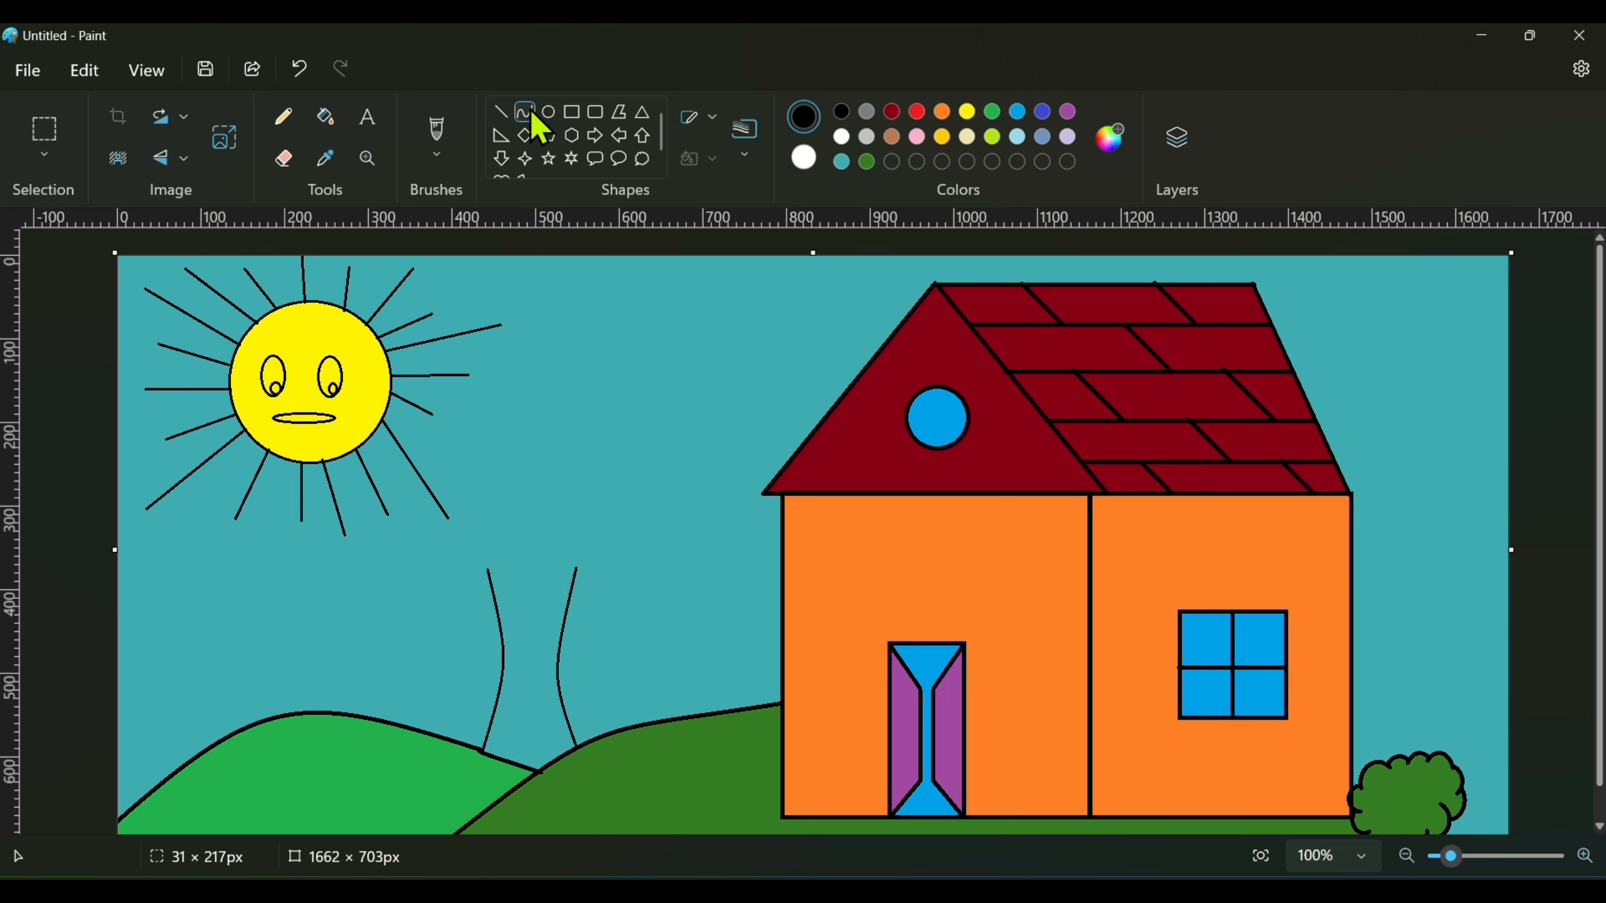
Draw a black cloud thought-bubble crown about 401 × 346 px on top of the tree trunk, and make the secondary colour active.
scroll(655, 154, down, 1)
click(642, 146)
drag(446, 397, 717, 616)
drag(589, 517, 565, 524)
drag(641, 621, 661, 631)
drag(550, 575, 545, 568)
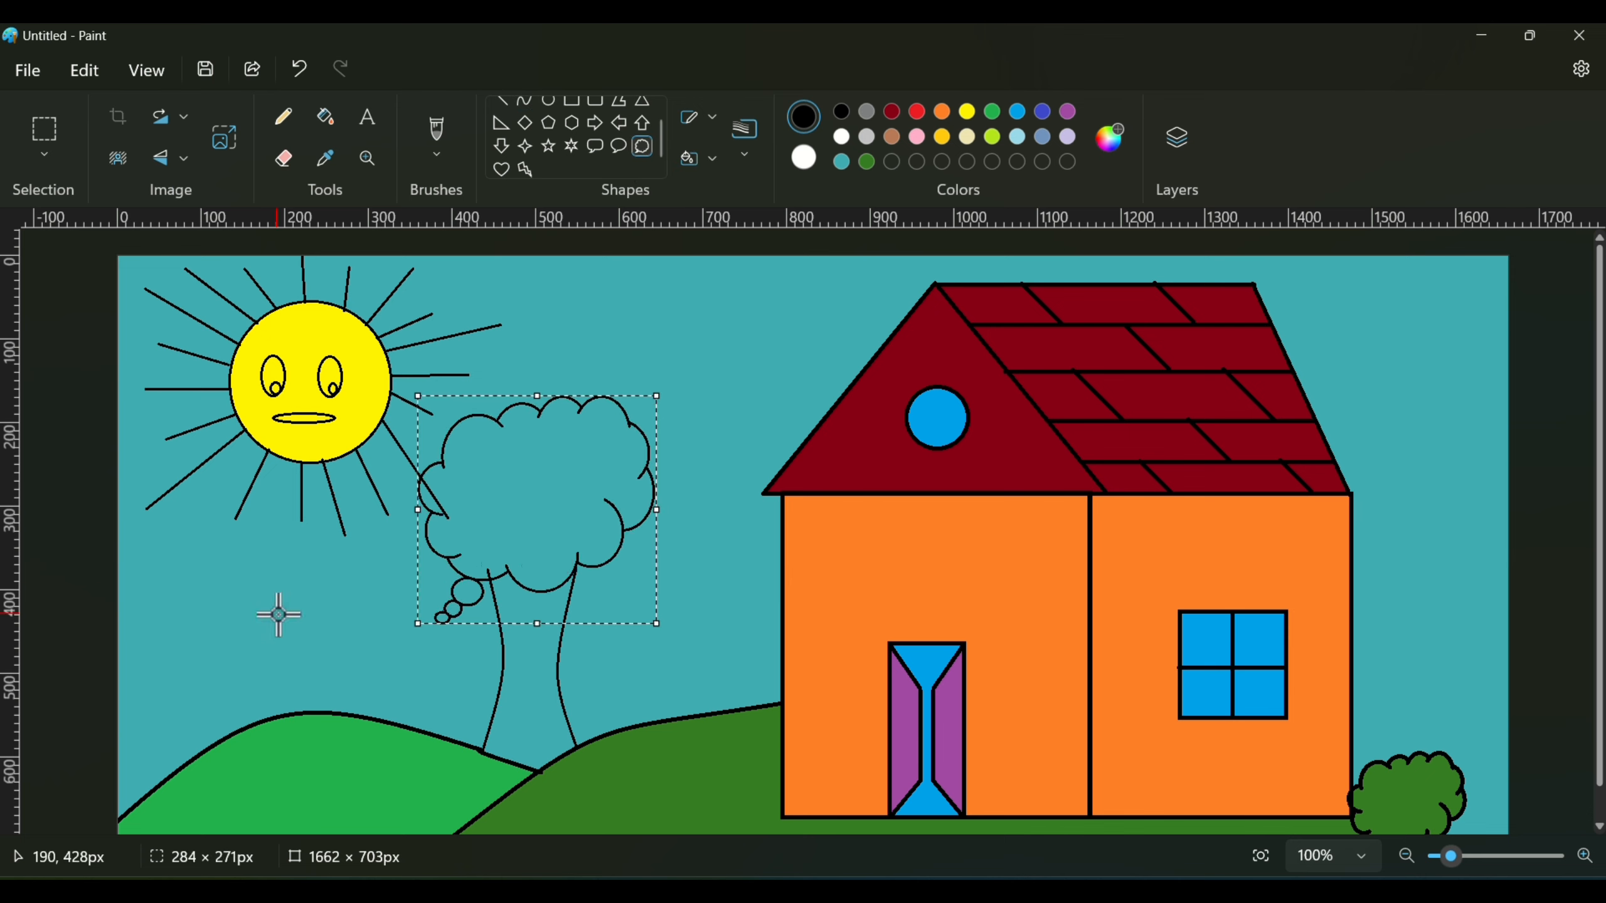
drag(671, 619, 630, 542)
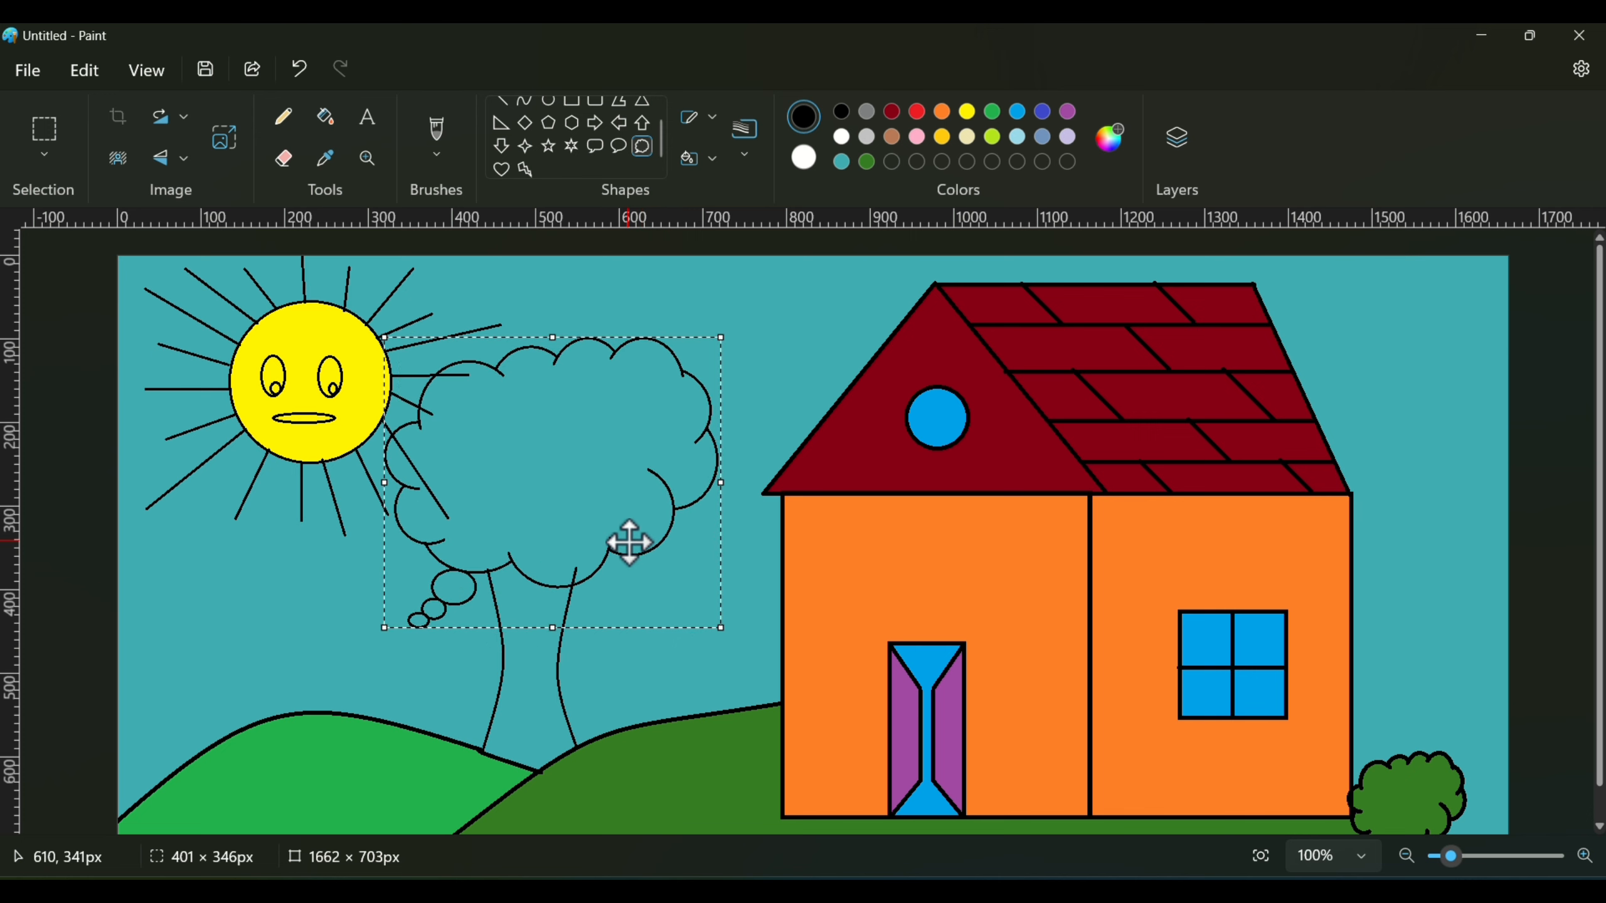
click(361, 645)
click(803, 157)
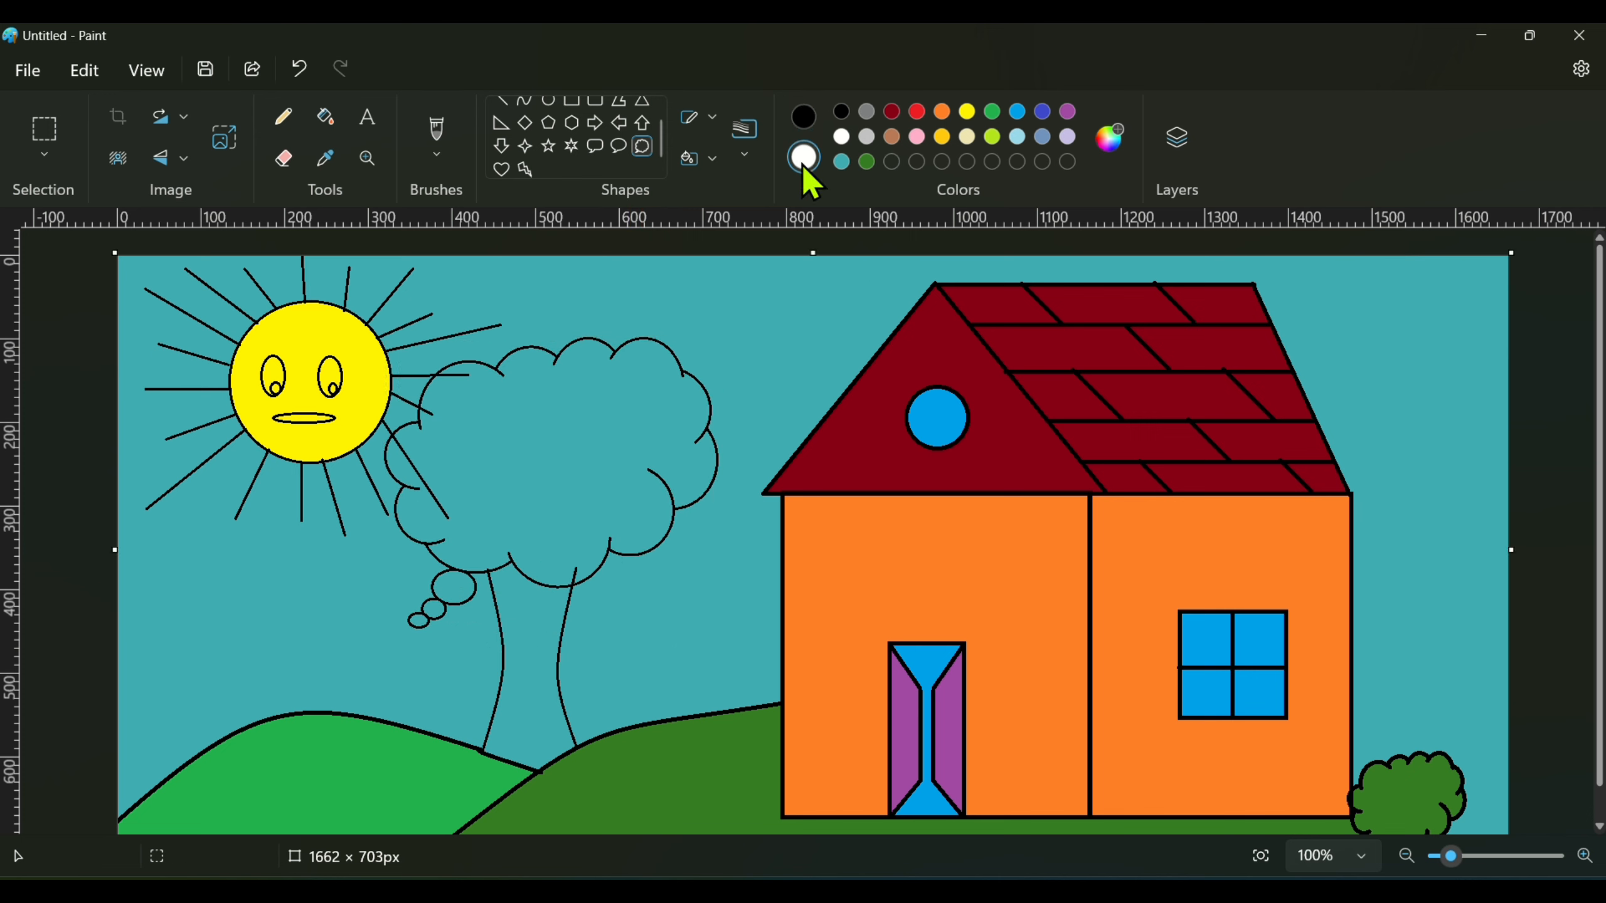
Erase the thought bubble's three small trailing ovals beside the tree trunk with an enlarged eraser.
click(841, 162)
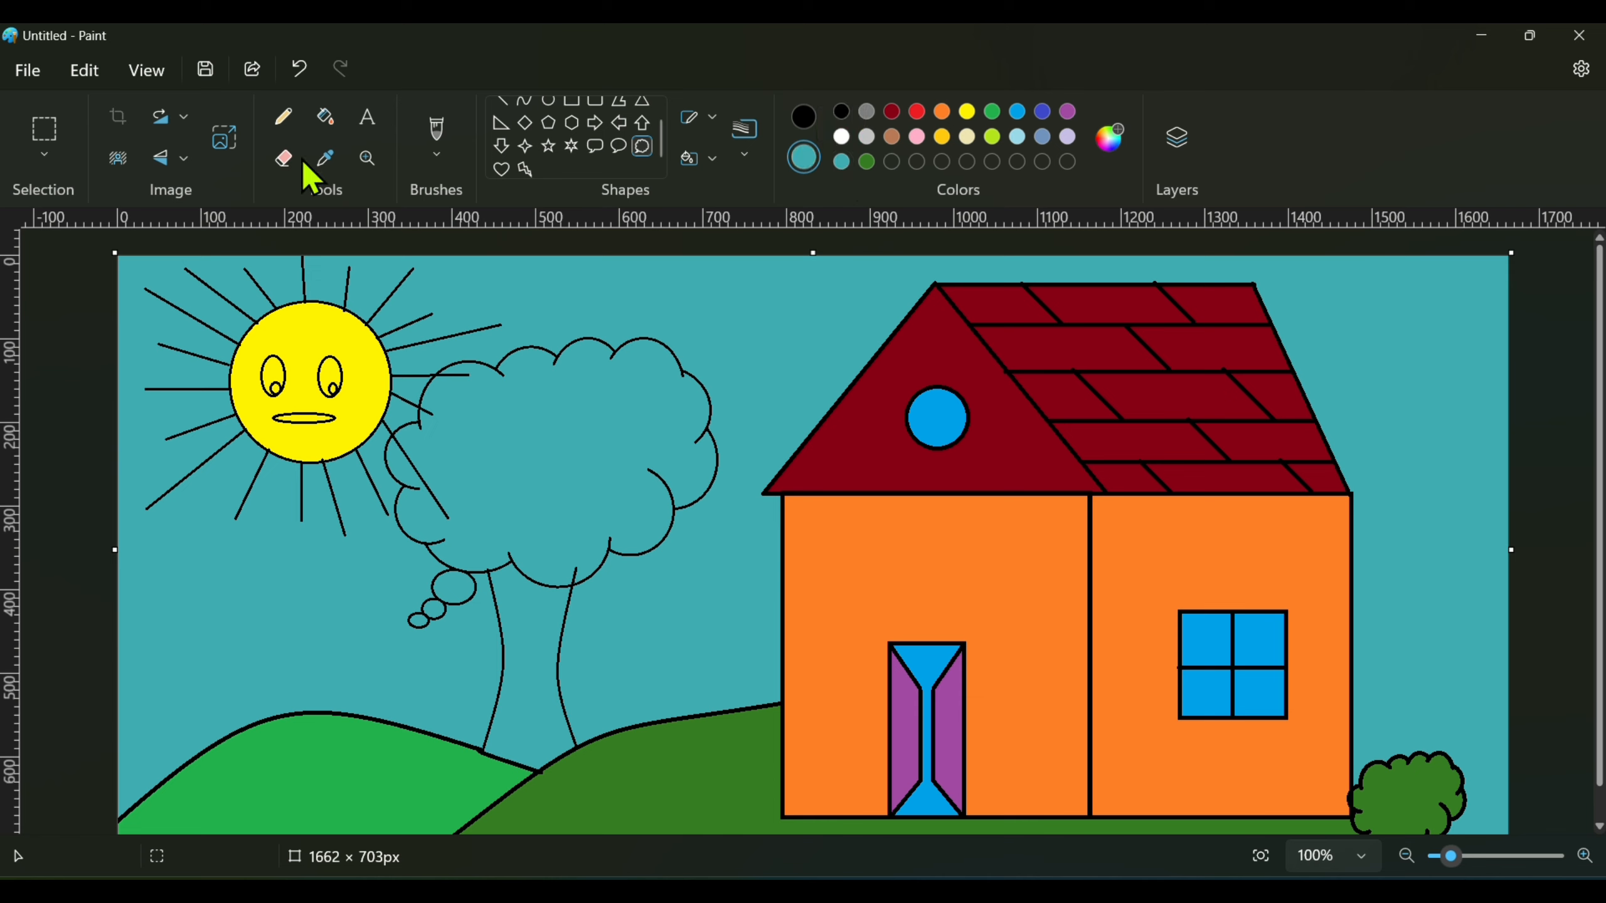
click(283, 158)
drag(34, 695, 34, 554)
click(424, 620)
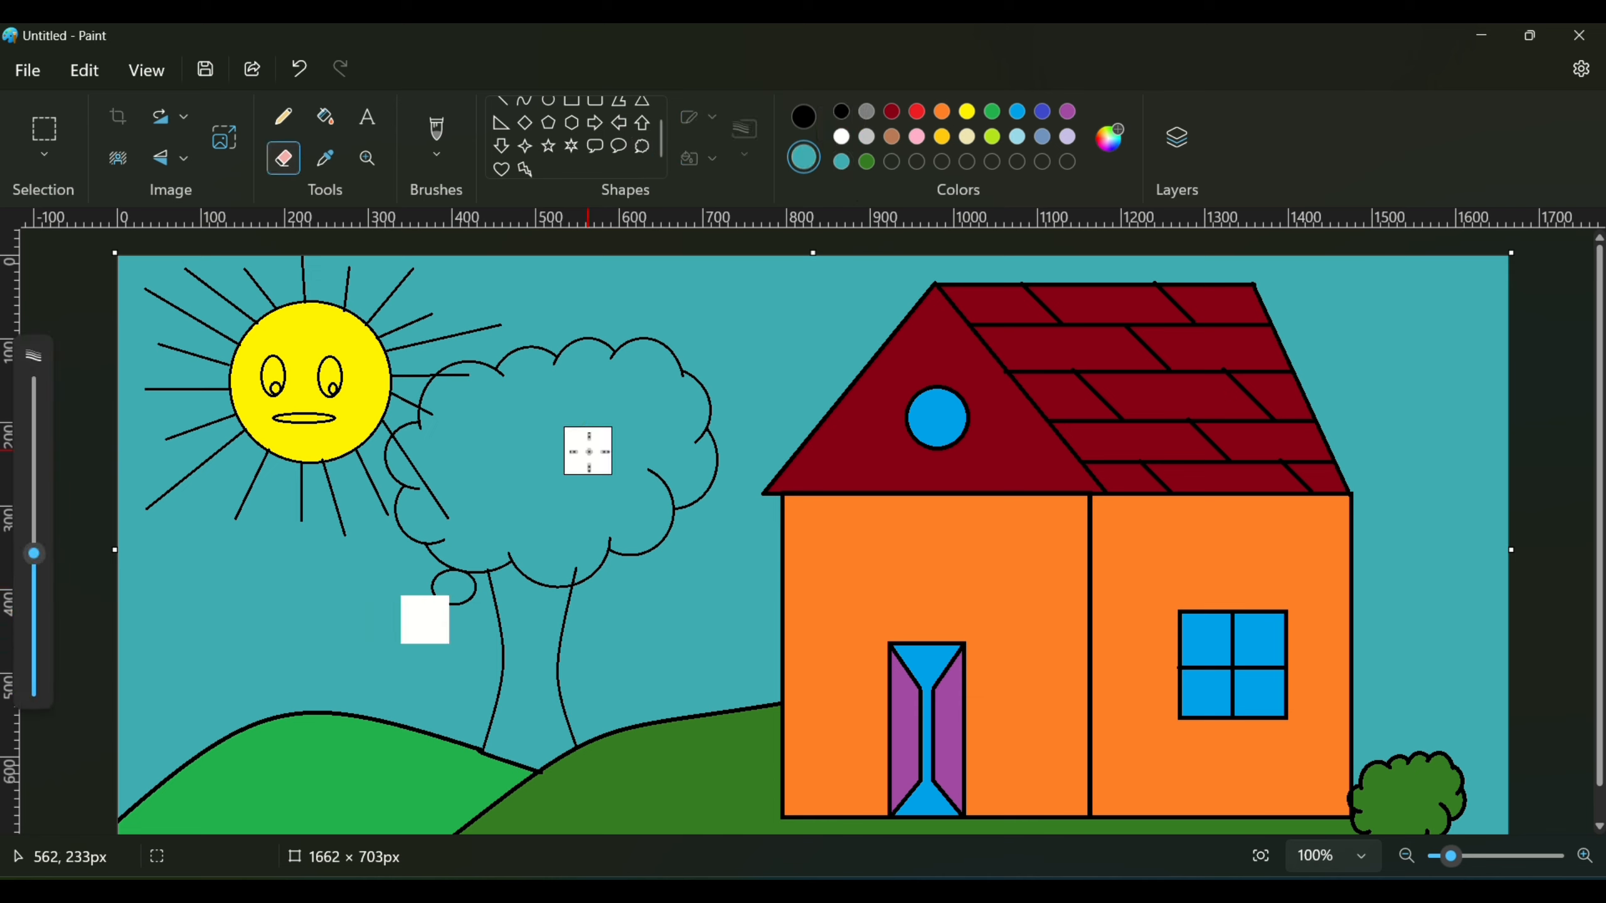
drag(462, 609, 437, 598)
Fill the erased white patch beside the trunk with the custom teal of the sky.
click(803, 118)
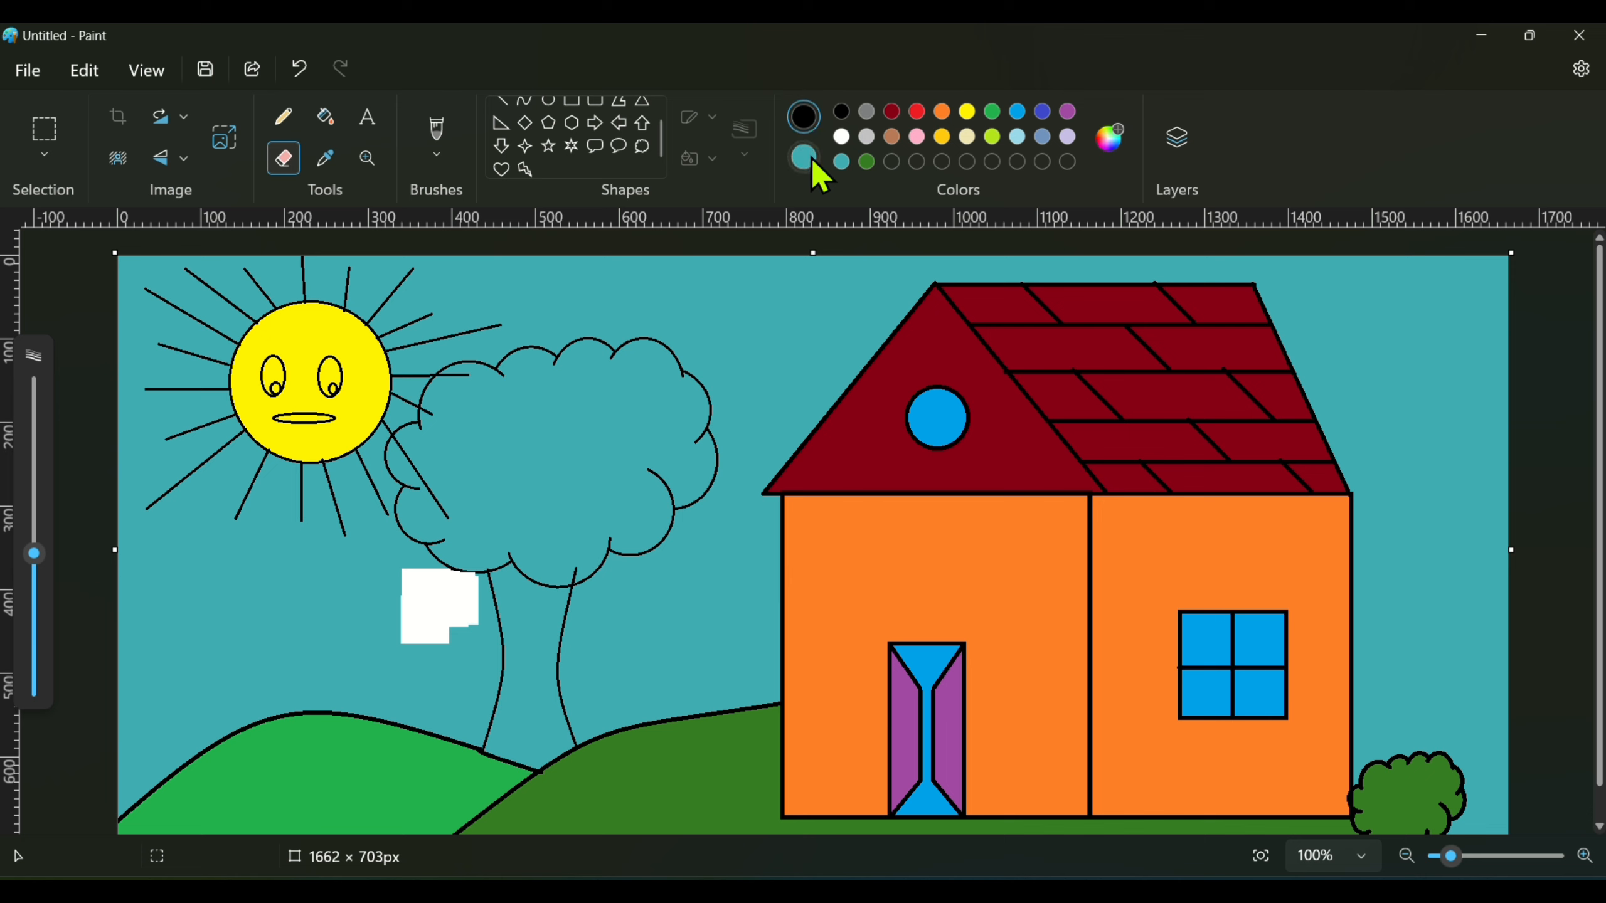
click(842, 162)
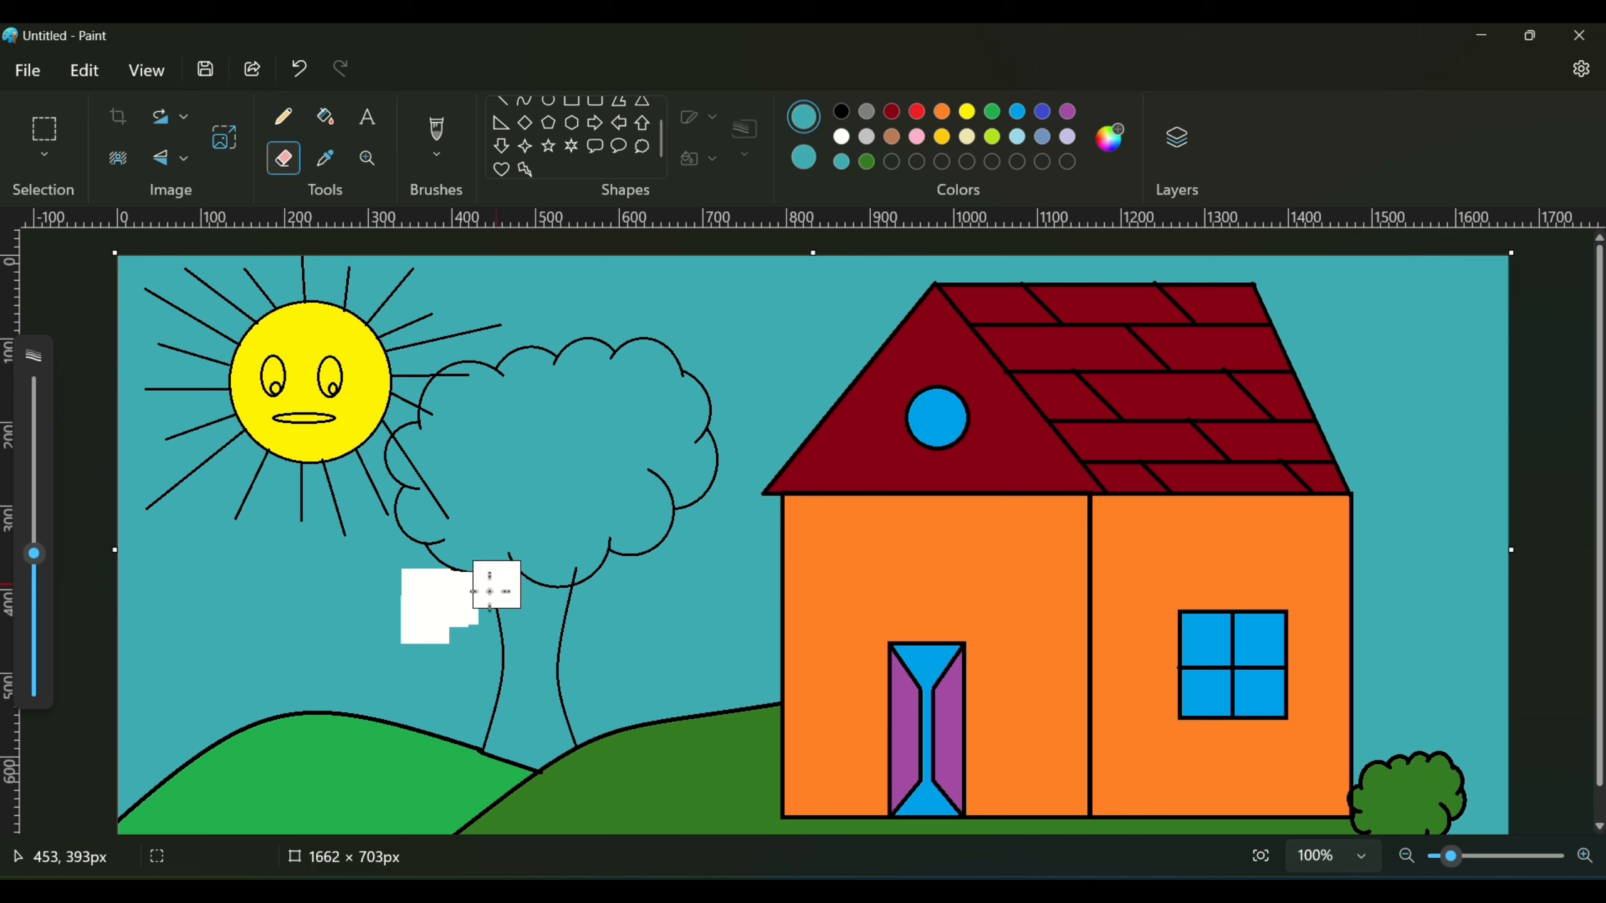
click(325, 116)
click(436, 607)
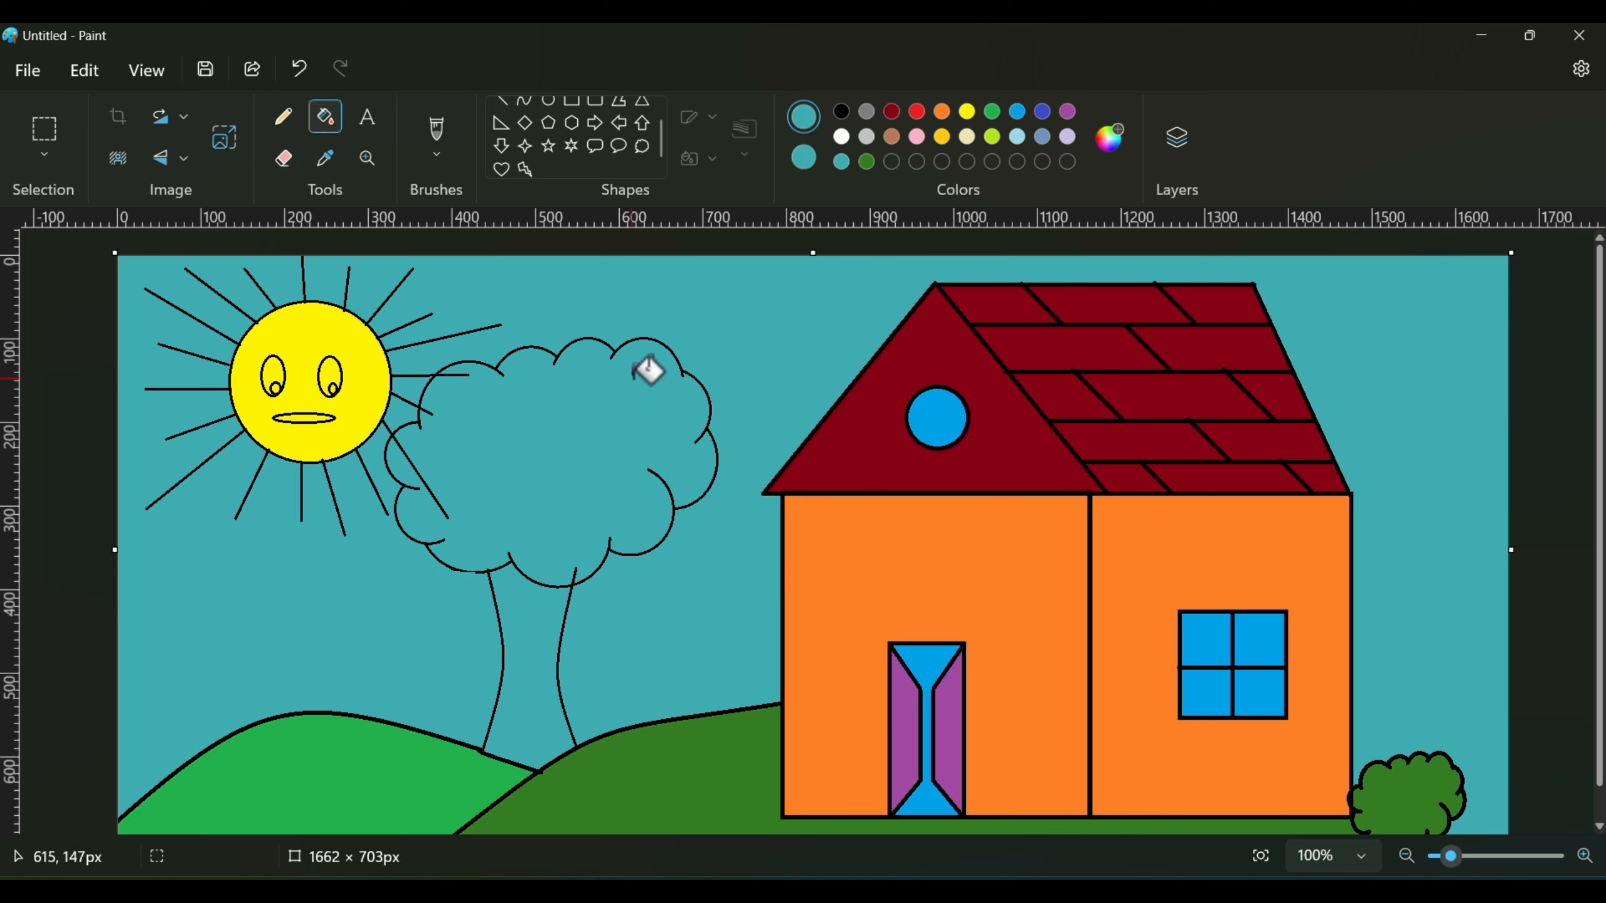
Fill the tree crown with the custom dark green, keeping its outline black.
click(867, 162)
click(534, 421)
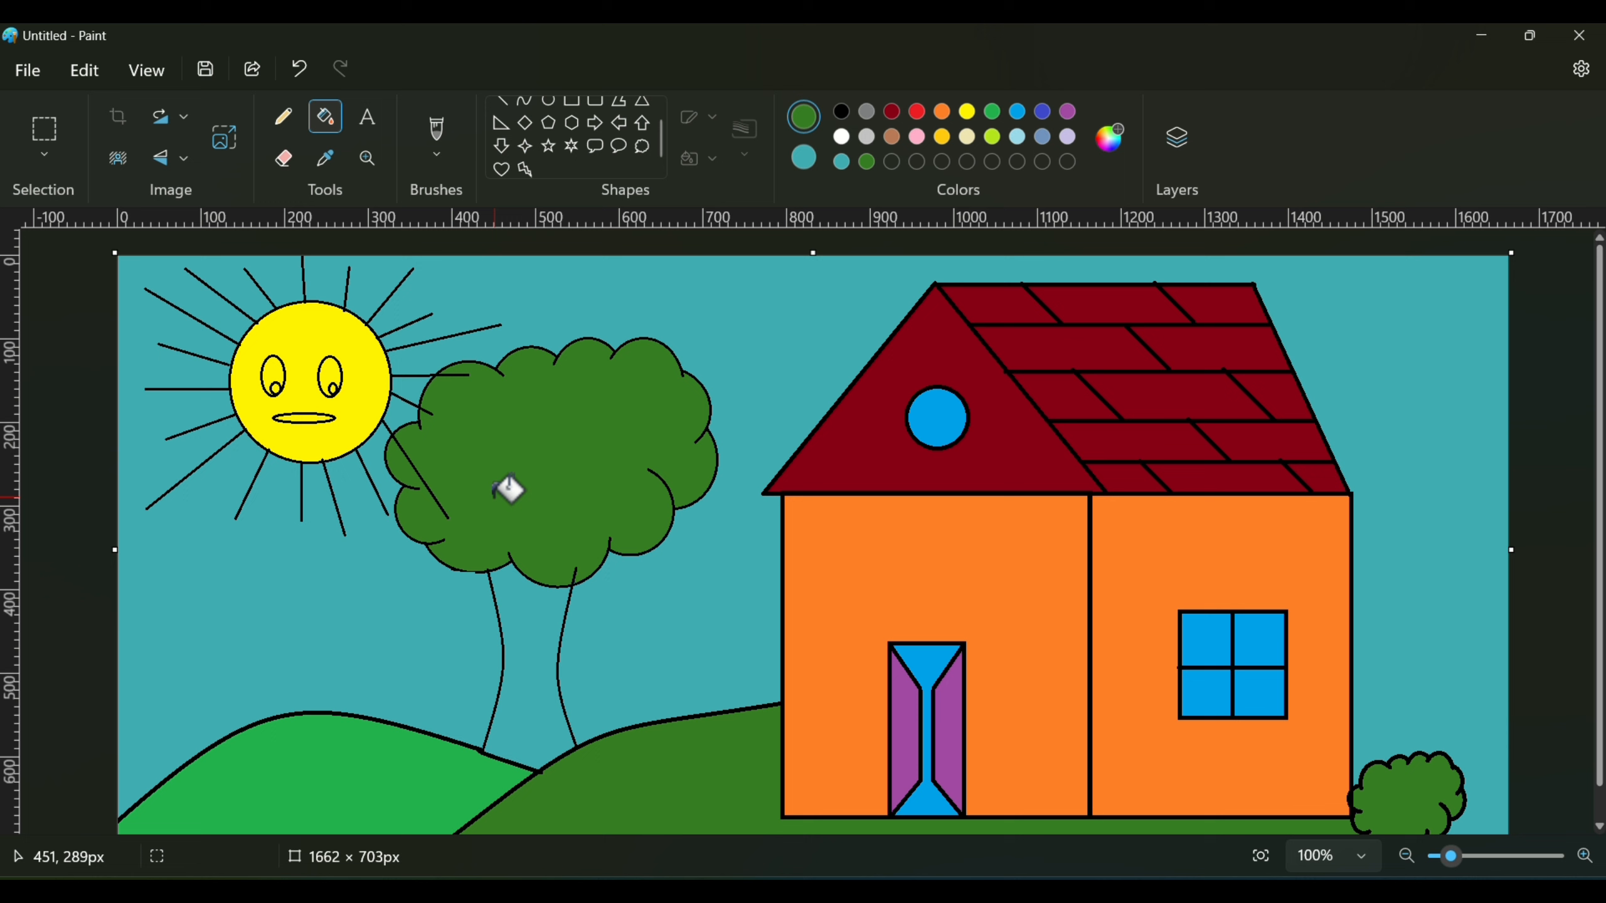
click(441, 472)
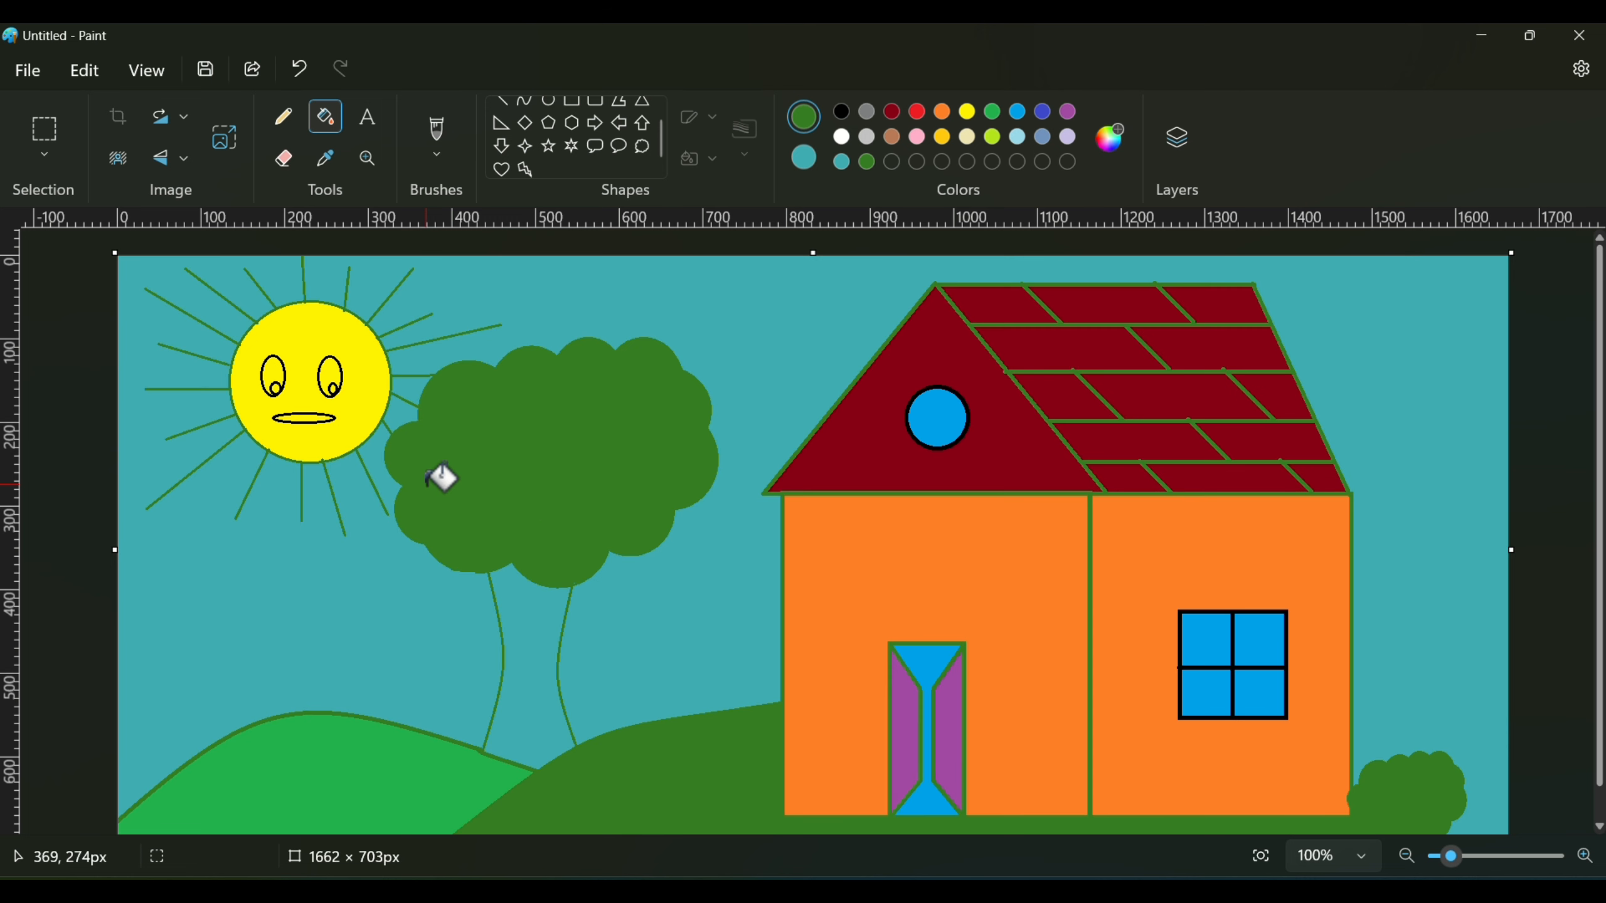
click(300, 69)
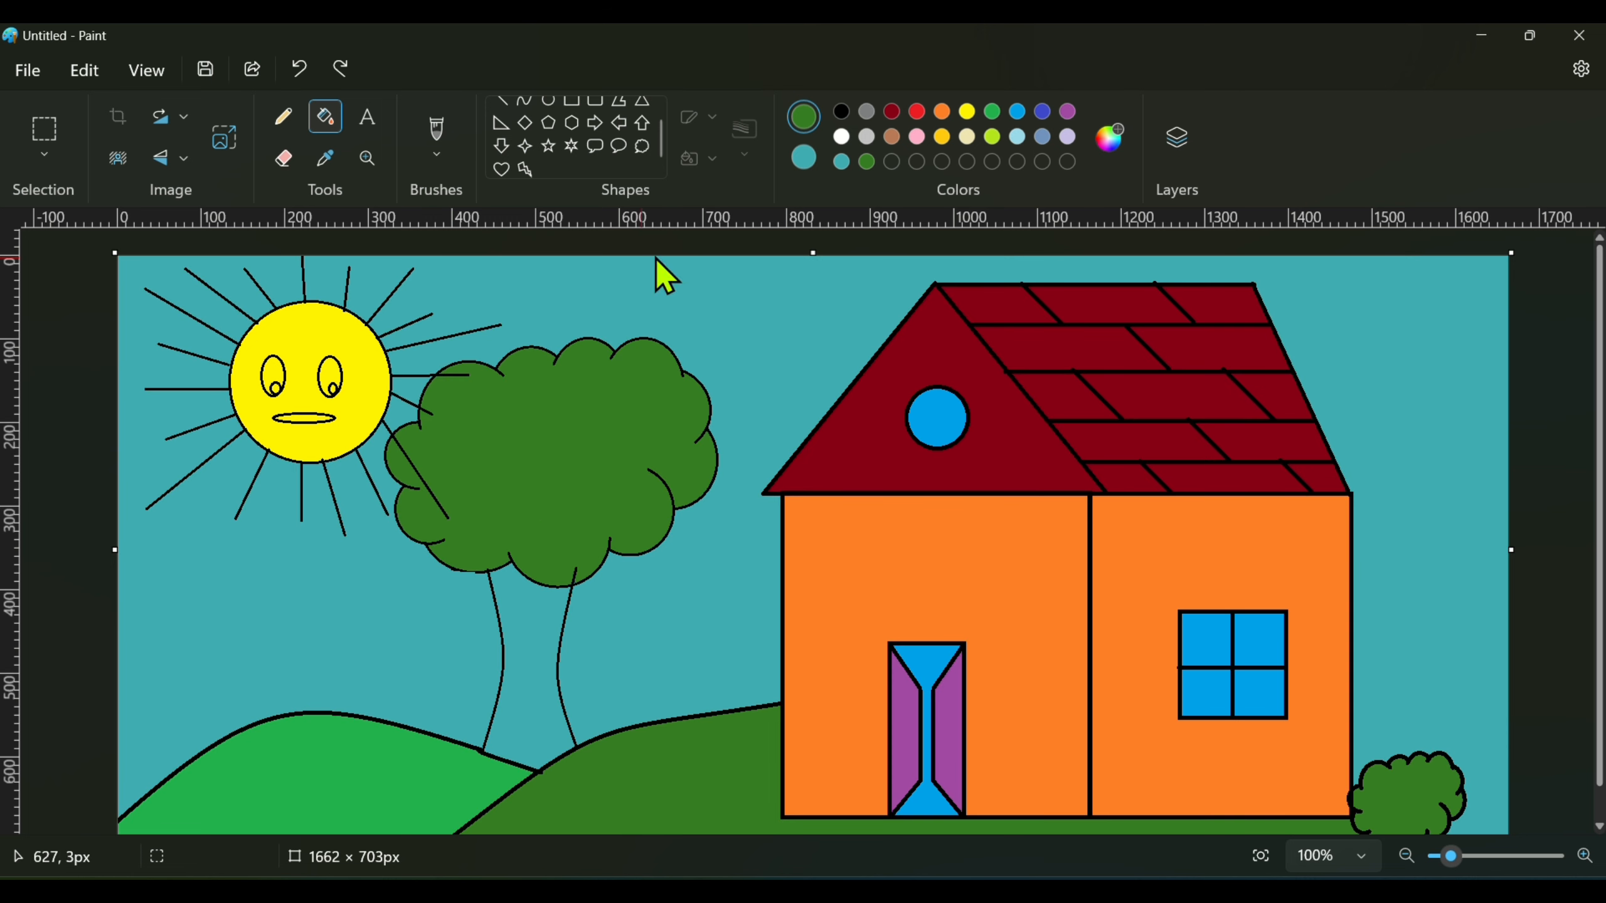
Erase the long sun ray crossing the crown's lower left, reduce the eraser size, and refill the erased patch with the custom dark green.
click(803, 158)
click(866, 161)
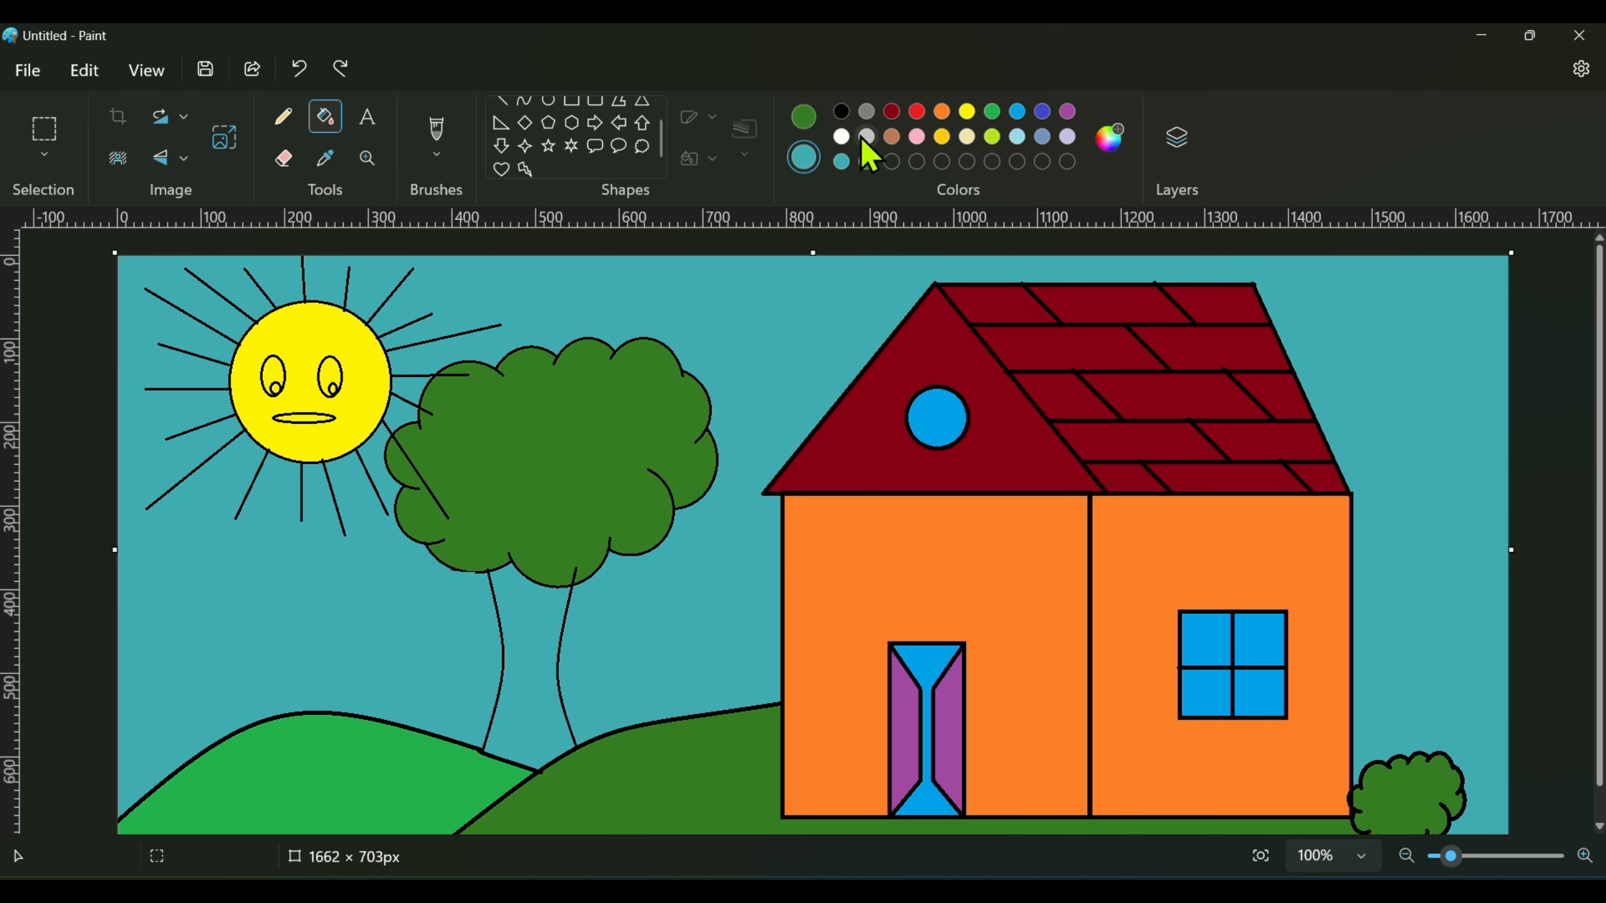
click(284, 158)
drag(405, 416, 446, 513)
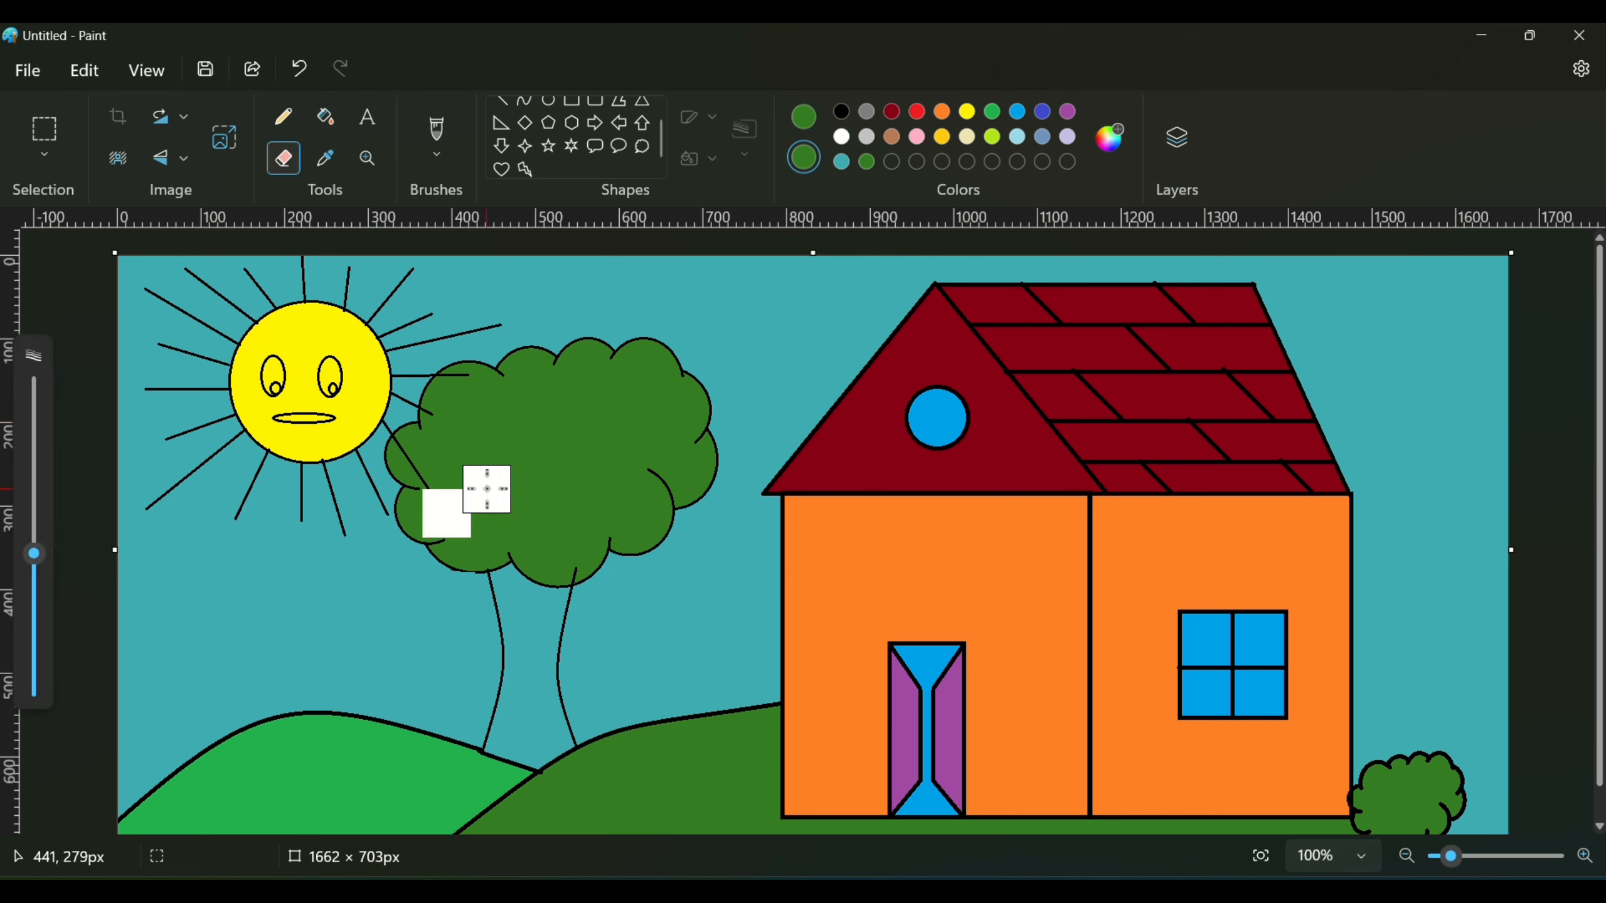
click(421, 456)
click(440, 466)
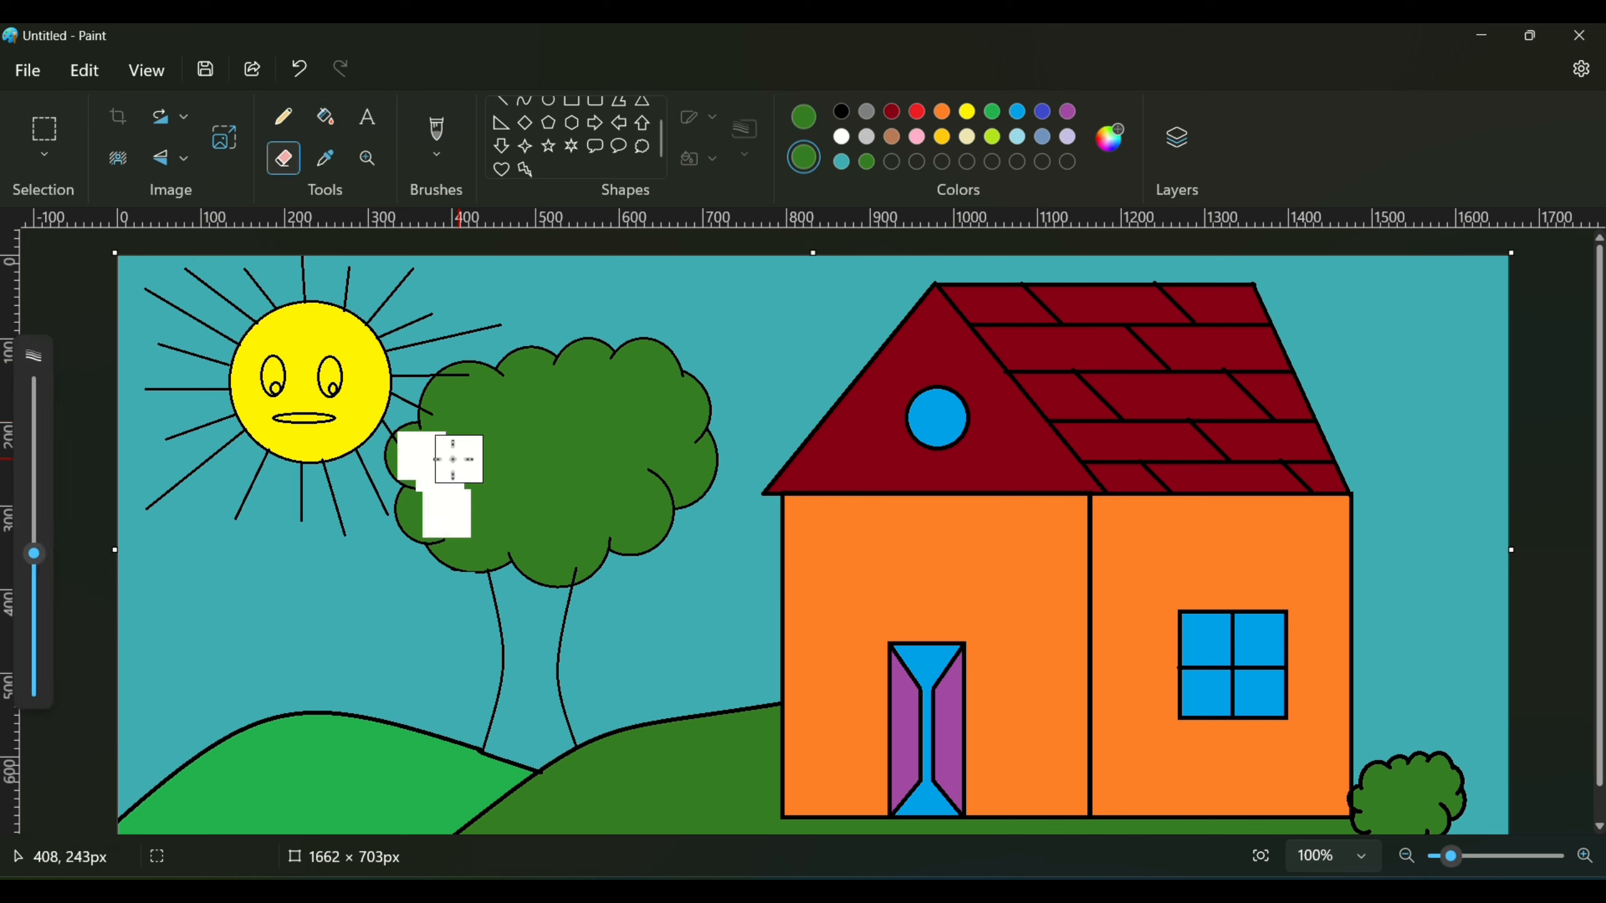
drag(34, 553, 37, 633)
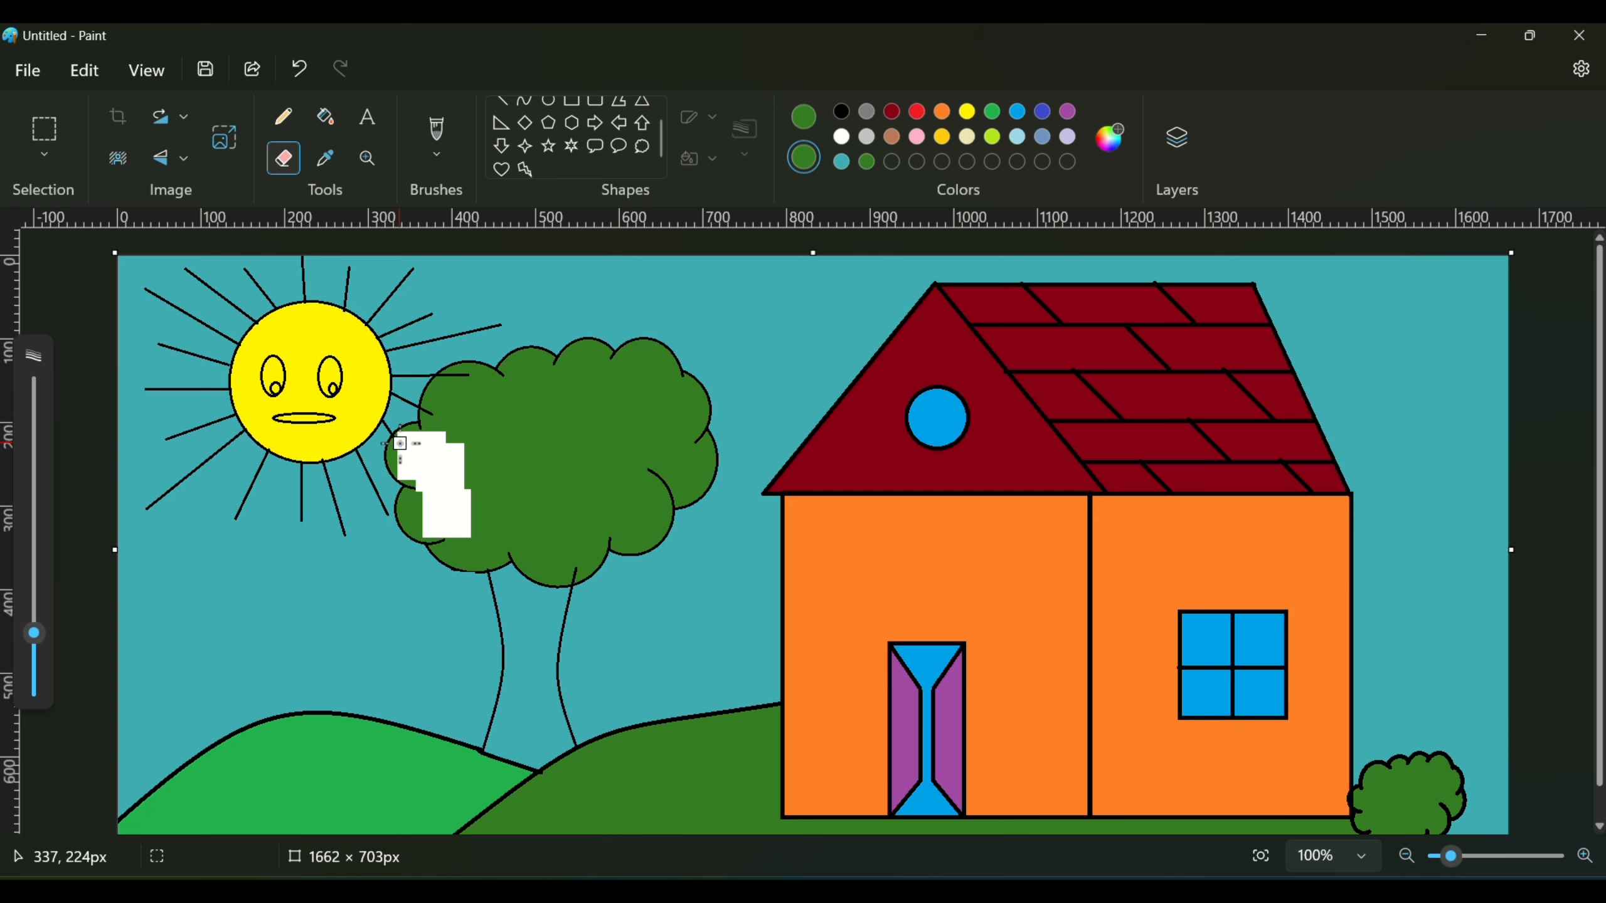
click(325, 117)
click(449, 471)
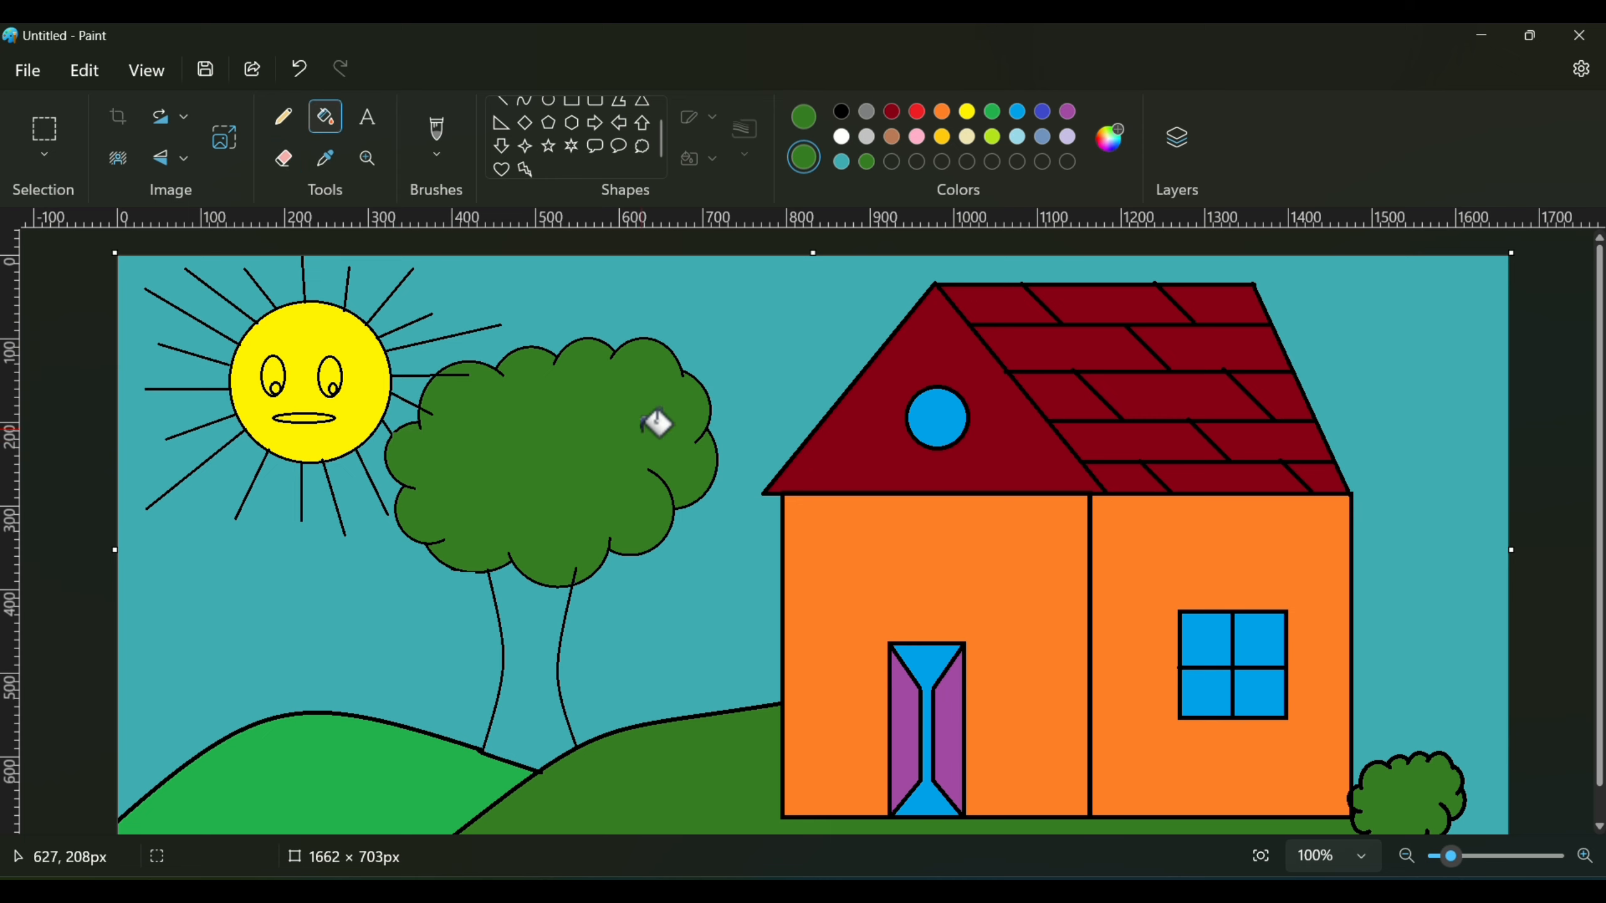
Erase the two remaining sun ray ends inside the crown's upper-left edge with the small eraser, leaving the crown outline intact.
click(283, 158)
scroll(408, 370, up, 5)
scroll(736, 504, down, 2)
drag(902, 595, 782, 626)
scroll(707, 681, down, 1)
drag(706, 664, 737, 687)
key(ctrl+z)
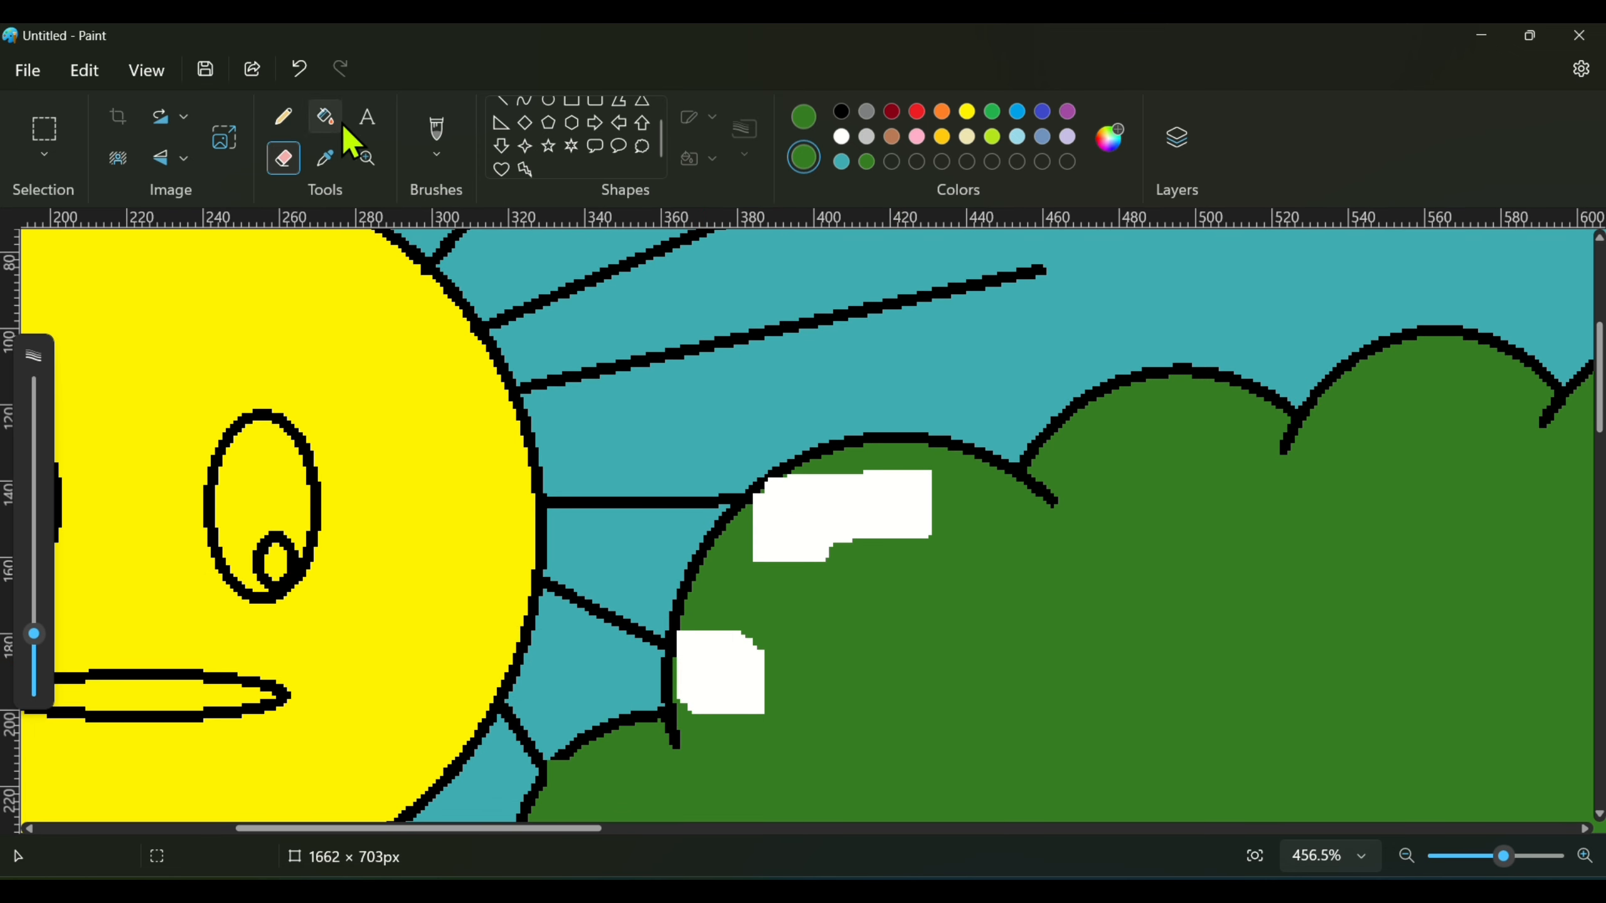
Fill the two erased patches at the crown's upper left with the custom dark green.
click(325, 116)
click(841, 506)
click(749, 675)
scroll(724, 705, down, 1)
click(1332, 864)
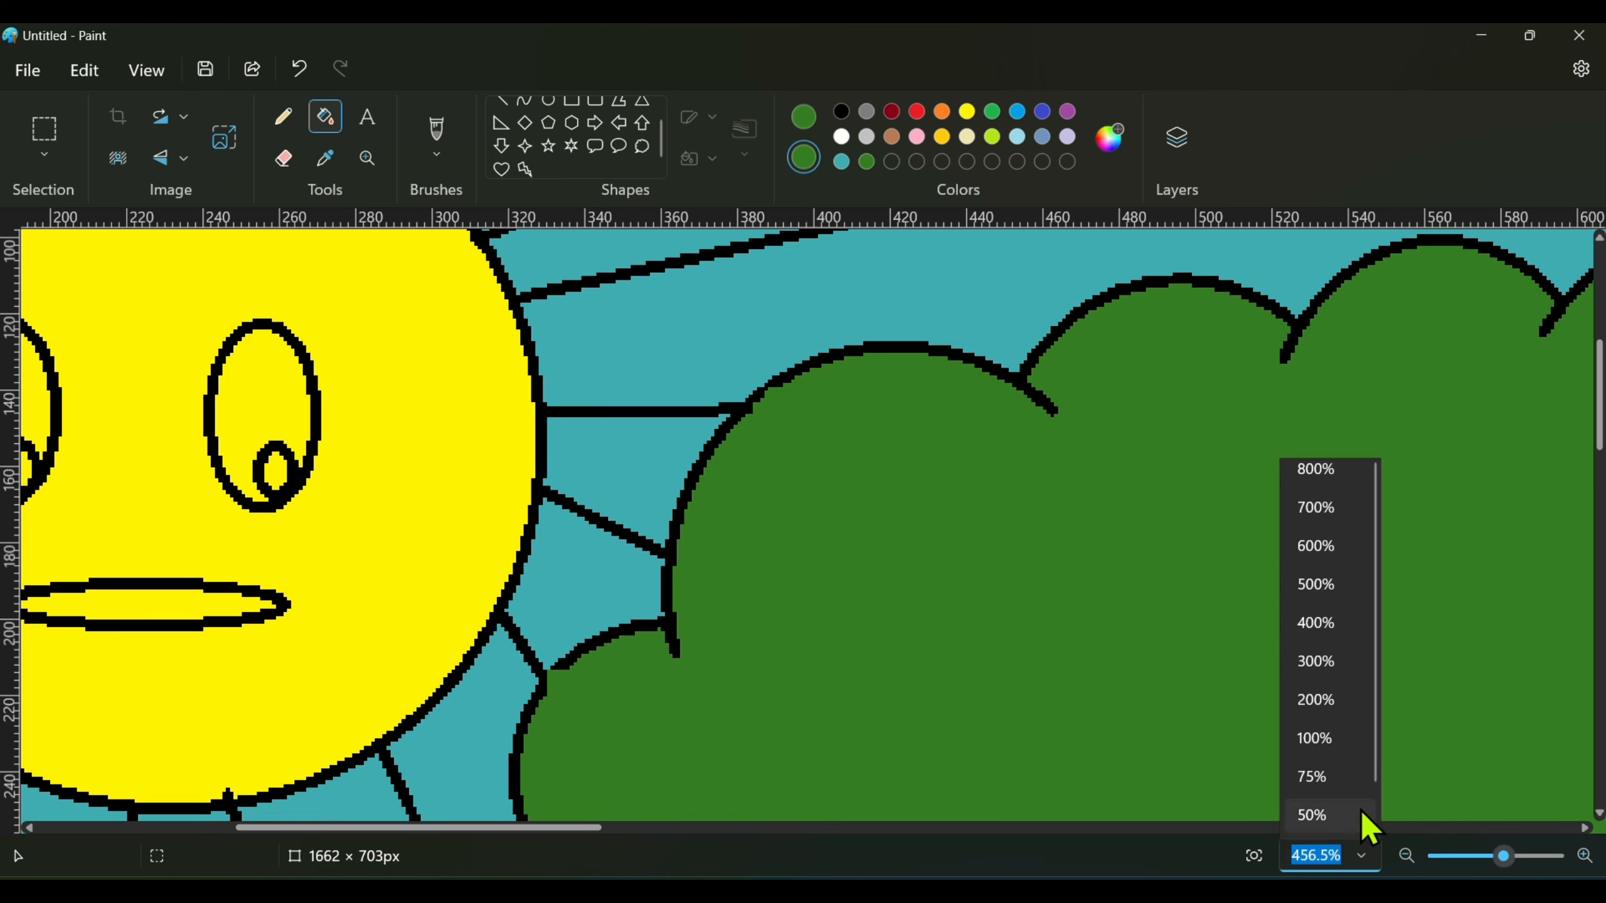
click(1315, 735)
Fill the tree trunk with dark red.
click(892, 111)
click(539, 639)
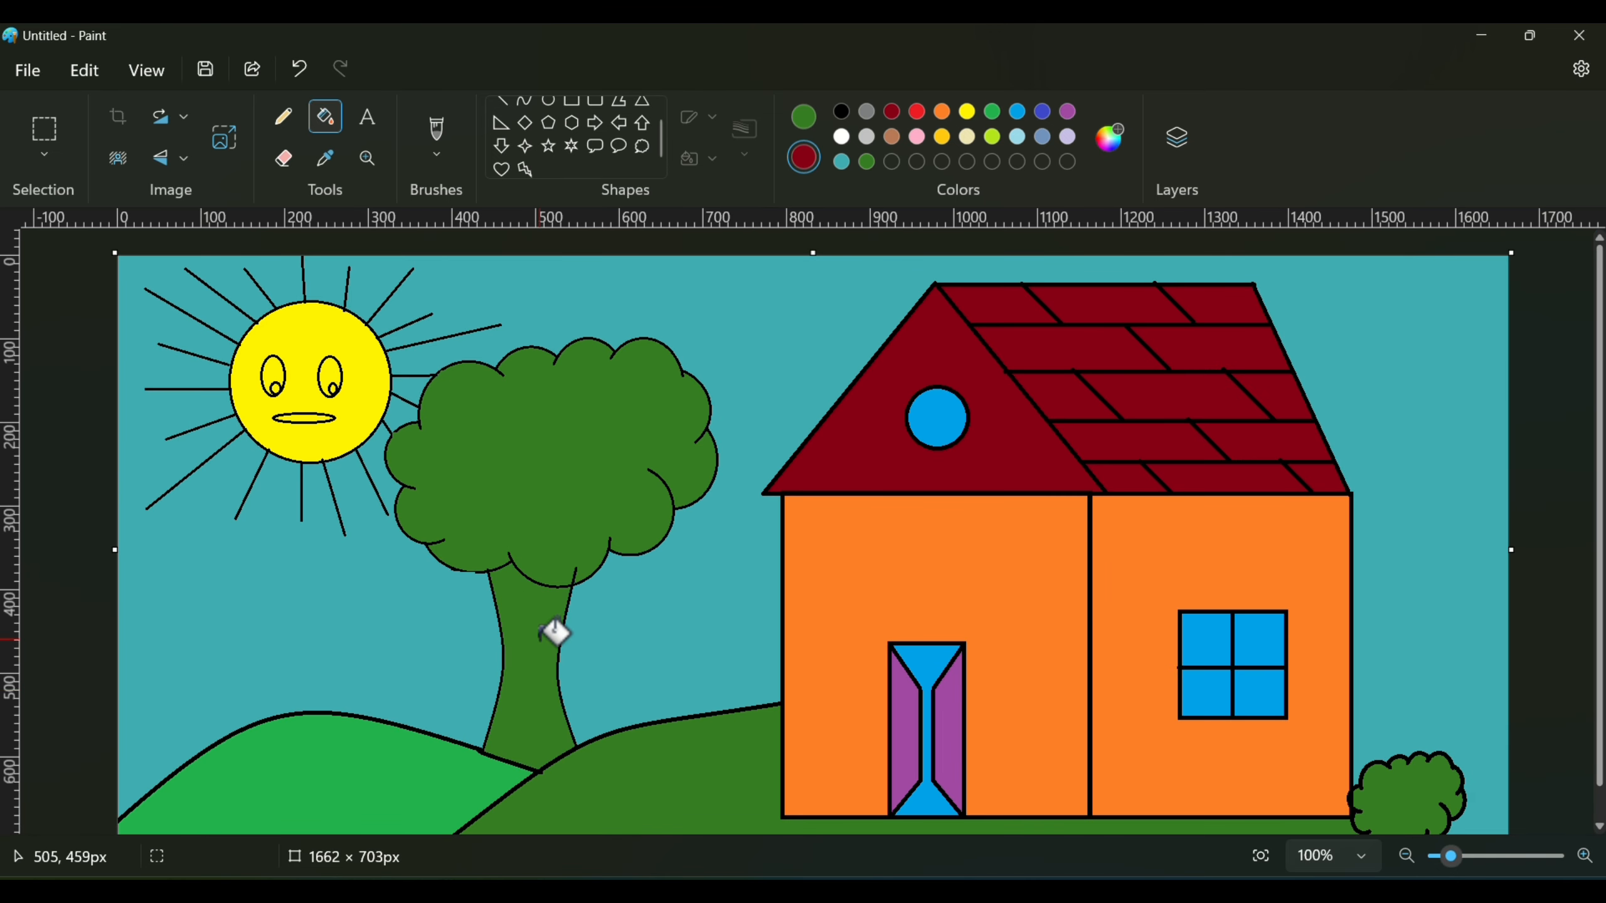
click(804, 118)
click(891, 111)
click(299, 69)
click(527, 652)
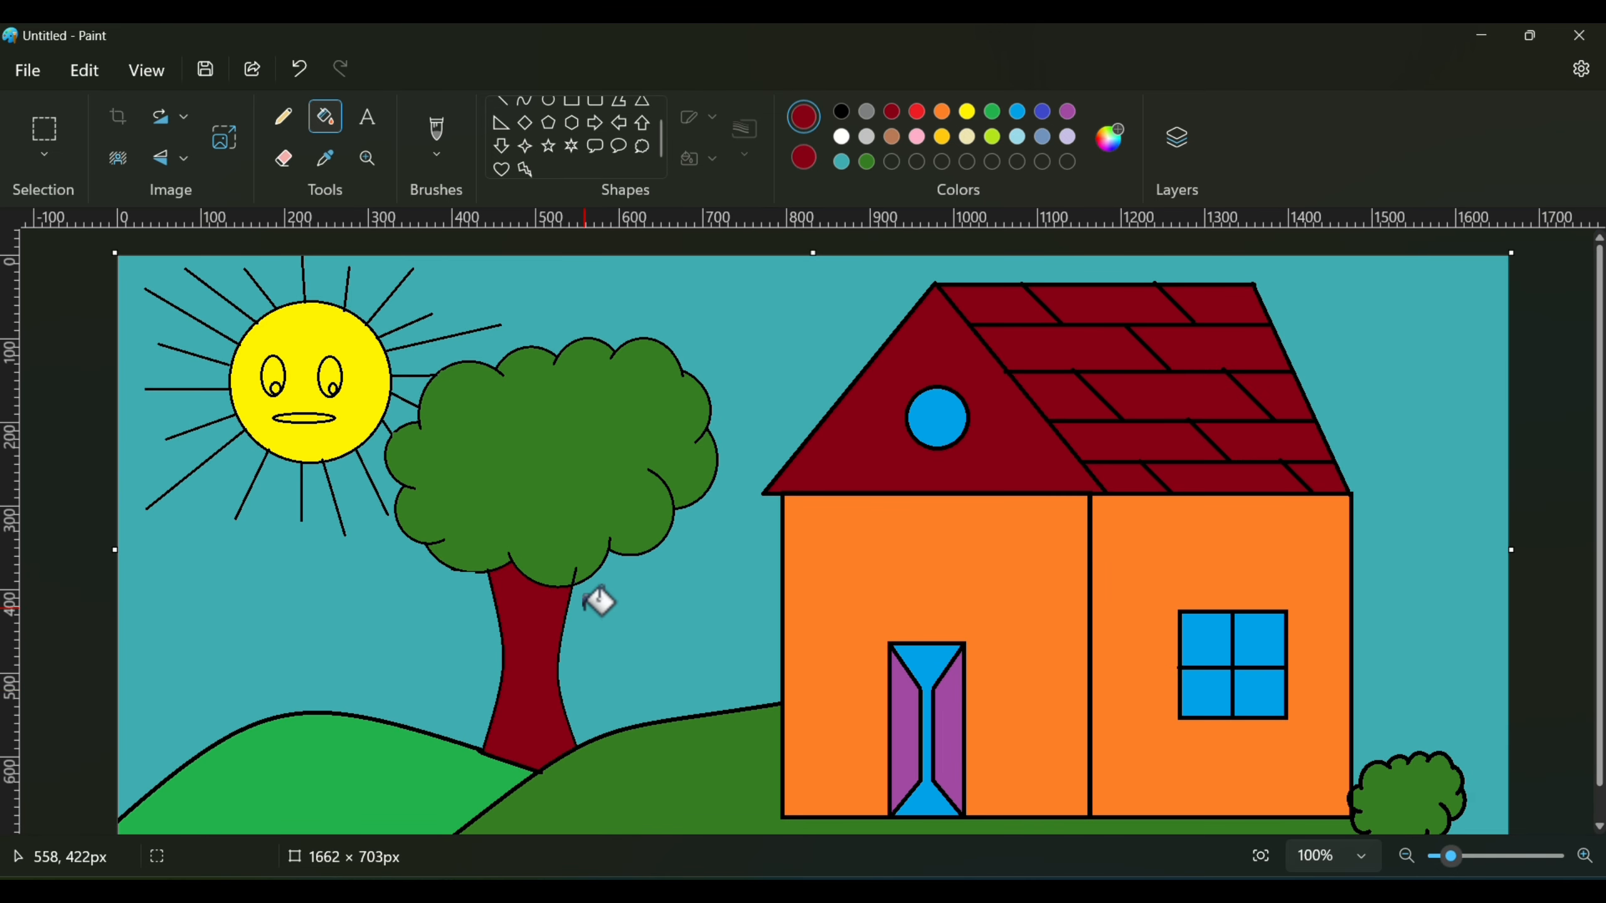
Create a very dark reddish-brown custom colour and fill the tree trunk with it.
click(1109, 137)
click(650, 581)
click(758, 739)
click(553, 669)
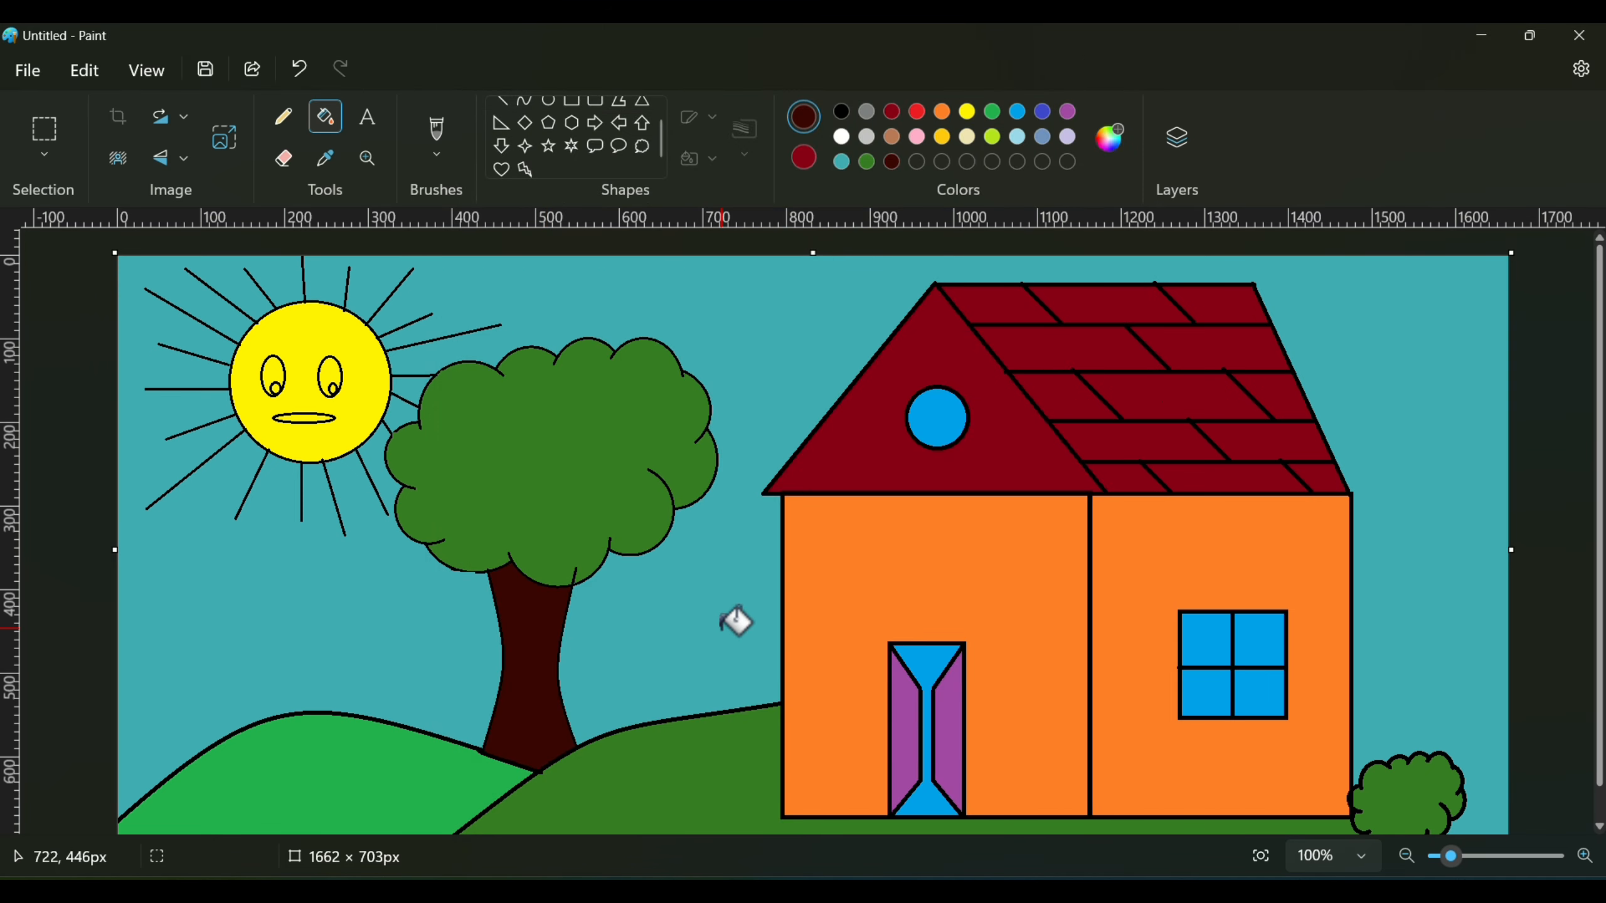
Draw two vertical straight lines hanging from the underside of the crown, to the right of the trunk, as swing ropes.
scroll(728, 626, down, 1)
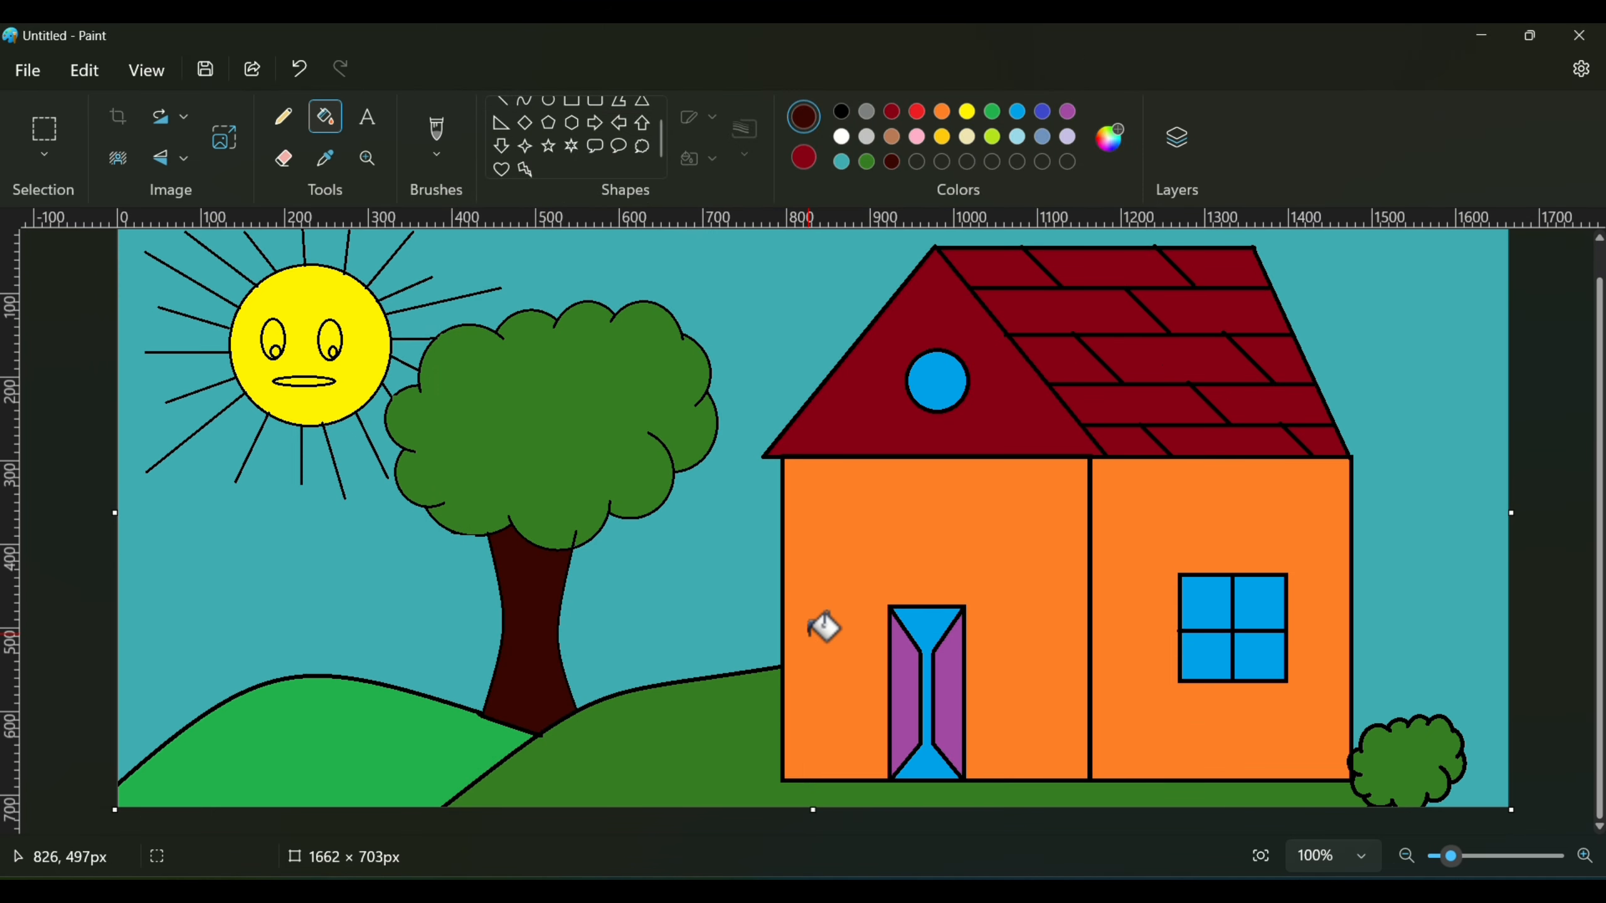
ctrl+scroll(820, 625, down, 1)
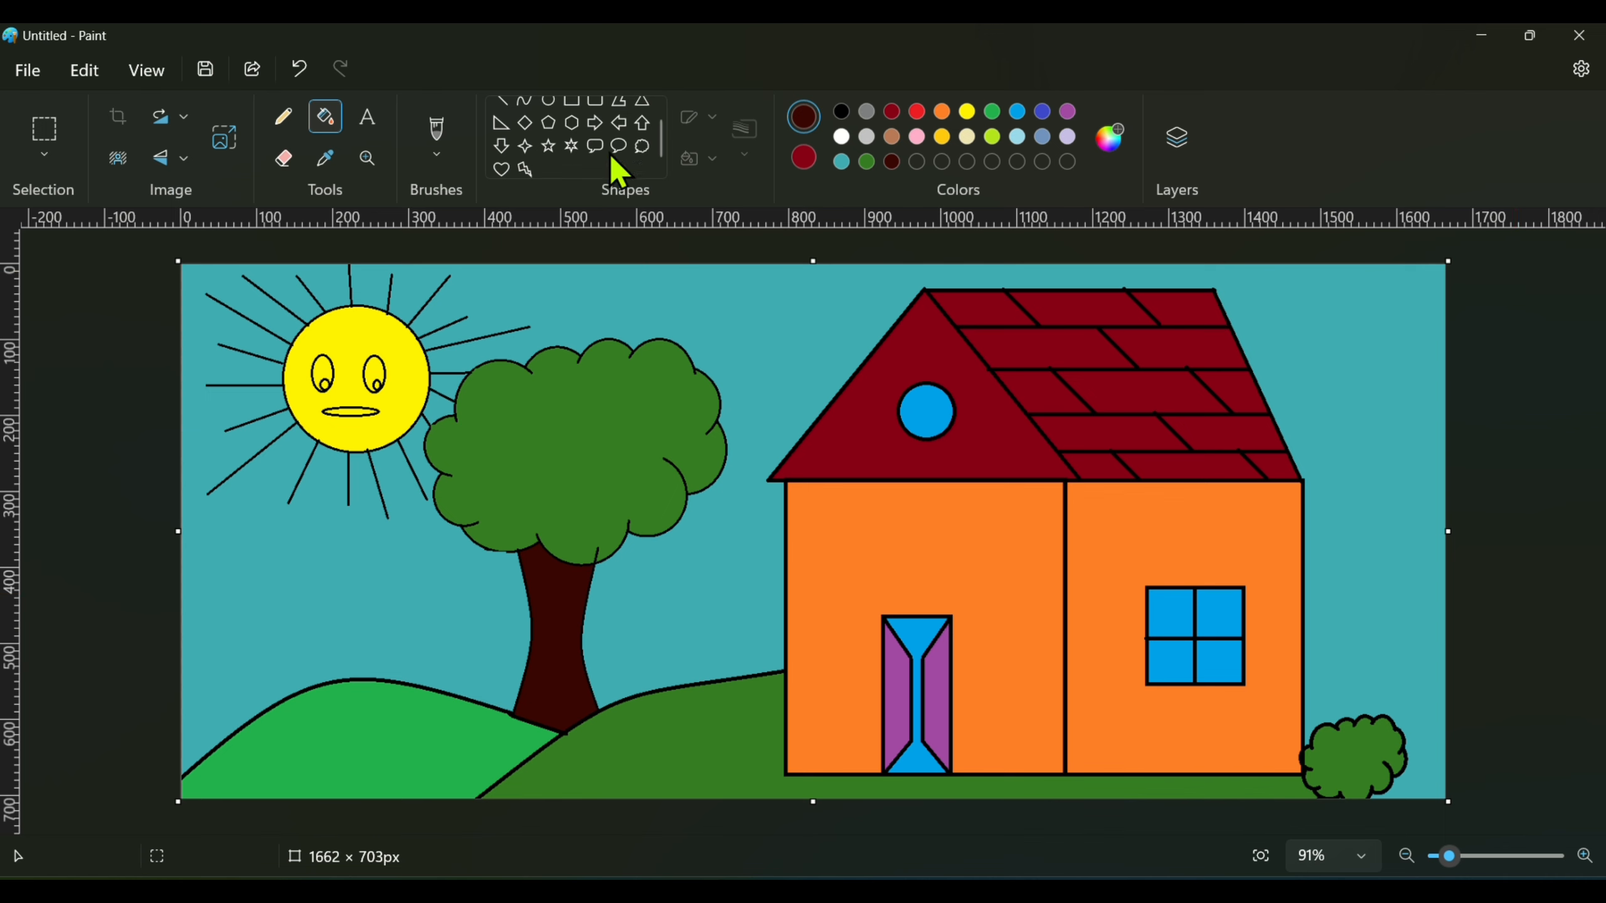
click(501, 101)
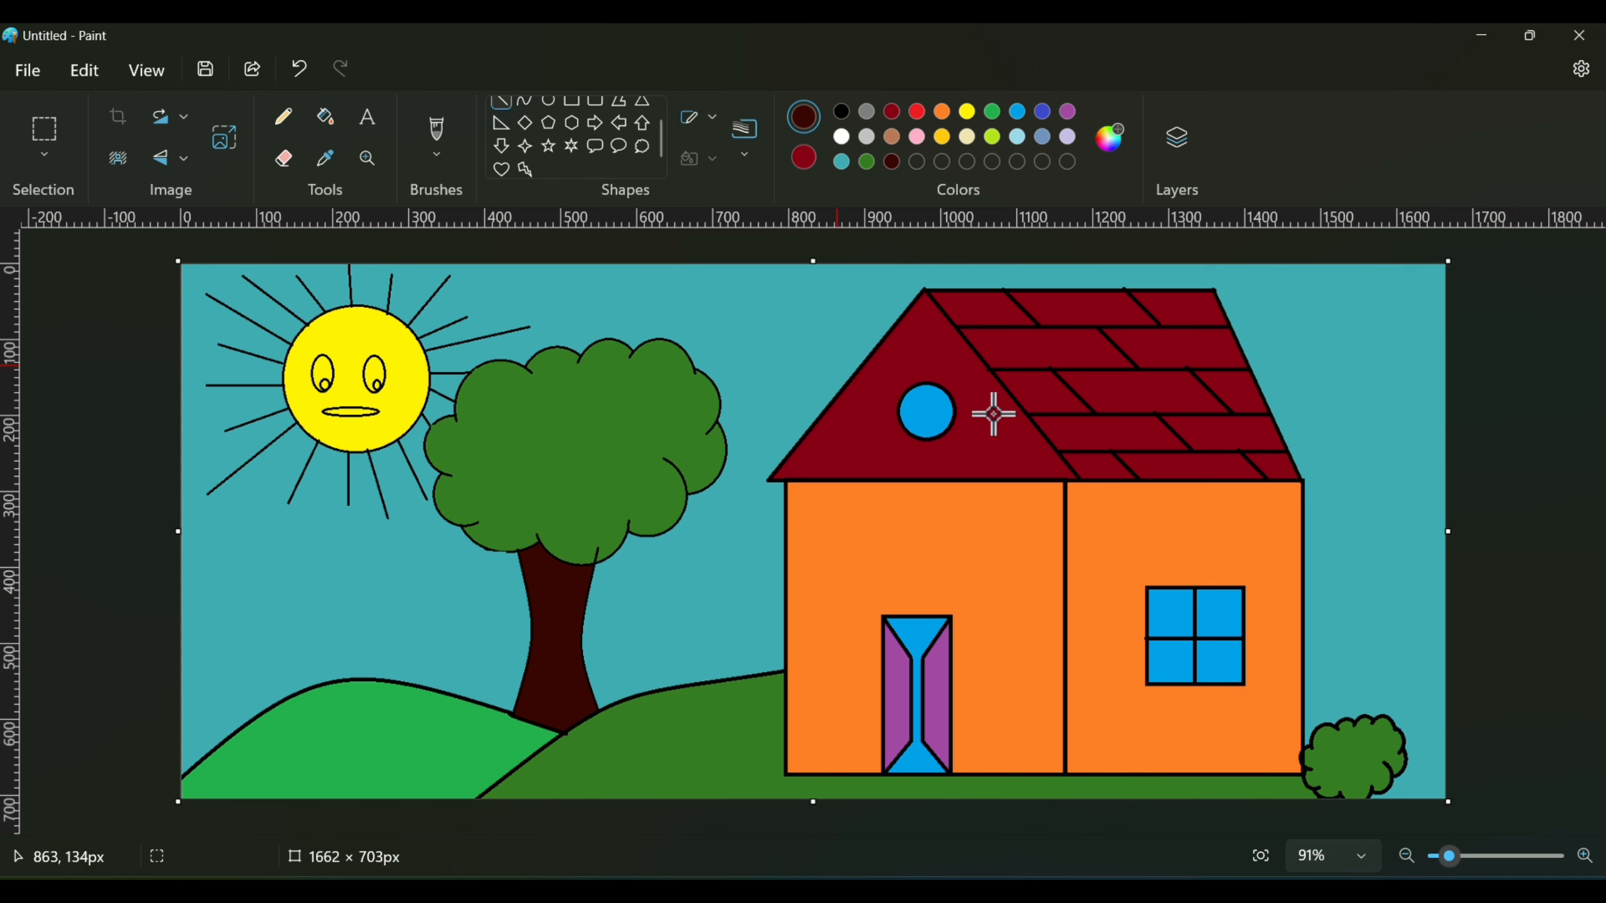
click(1361, 855)
click(1328, 737)
drag(600, 535, 600, 614)
drag(653, 515, 654, 608)
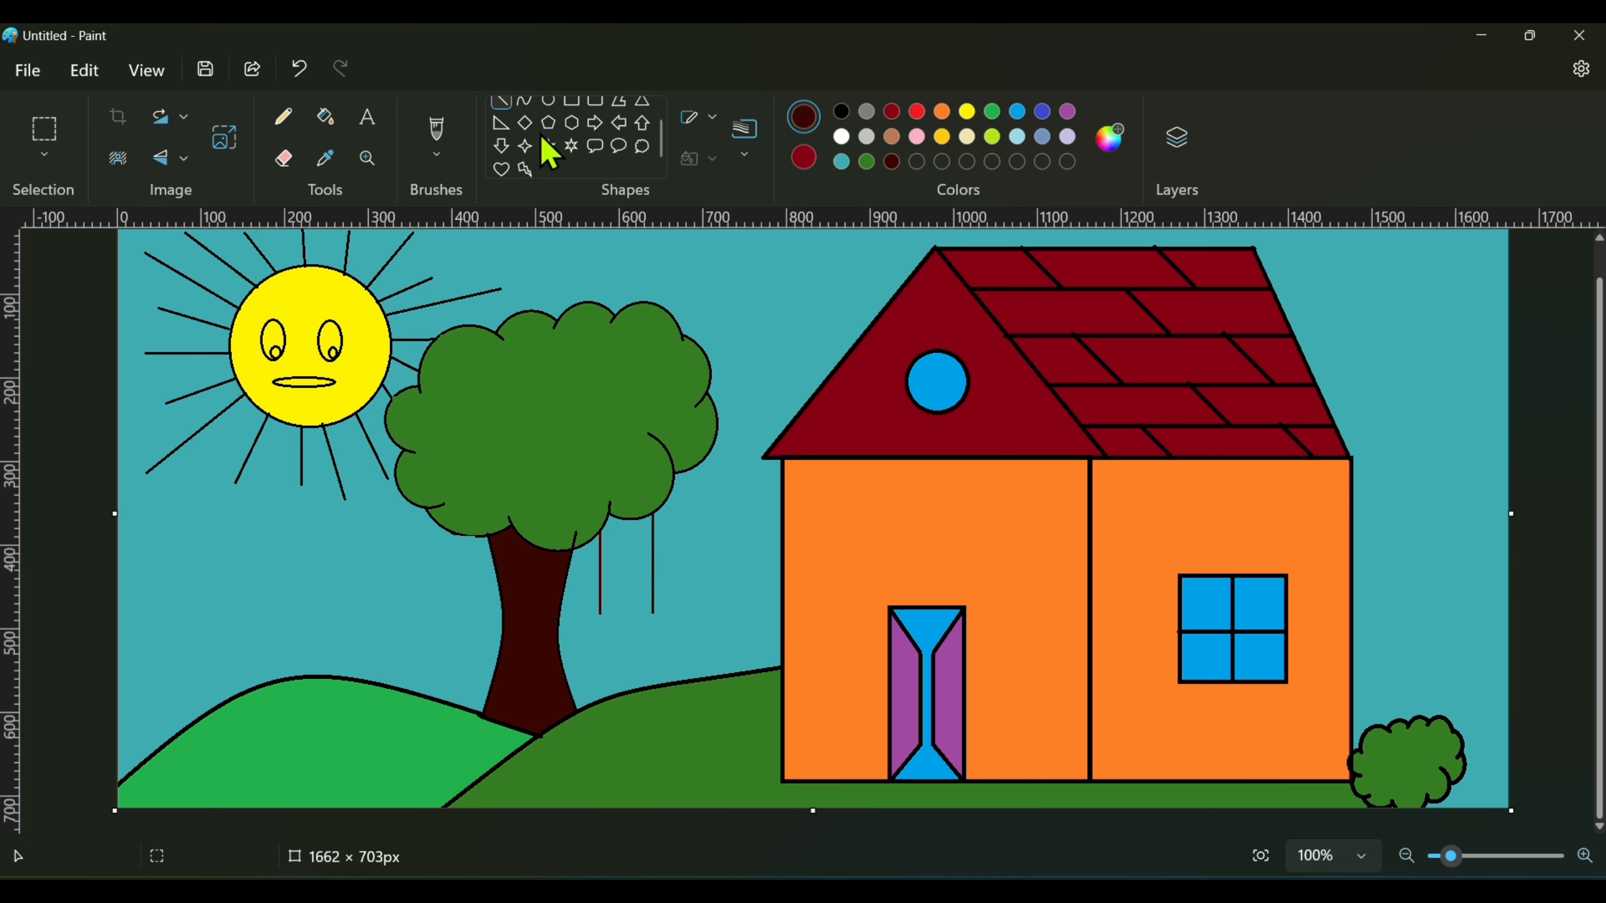
Draw a thin rounded rectangle across the rope ends as the swing seat and fill it with the dark reddish brown.
click(595, 101)
drag(585, 611, 667, 624)
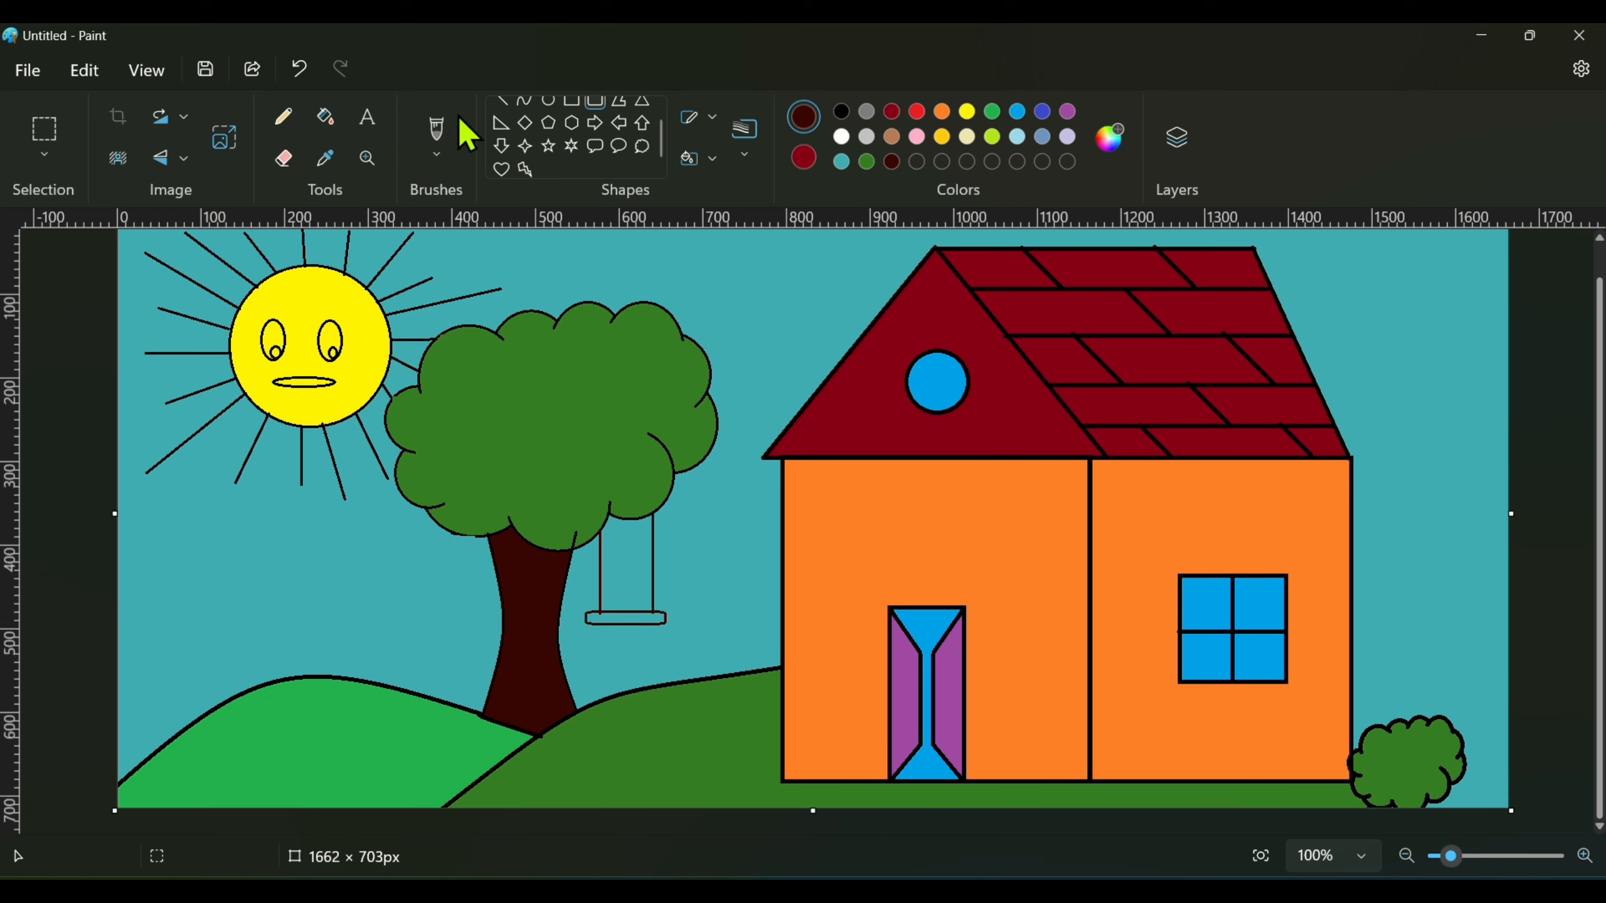
click(325, 117)
click(632, 618)
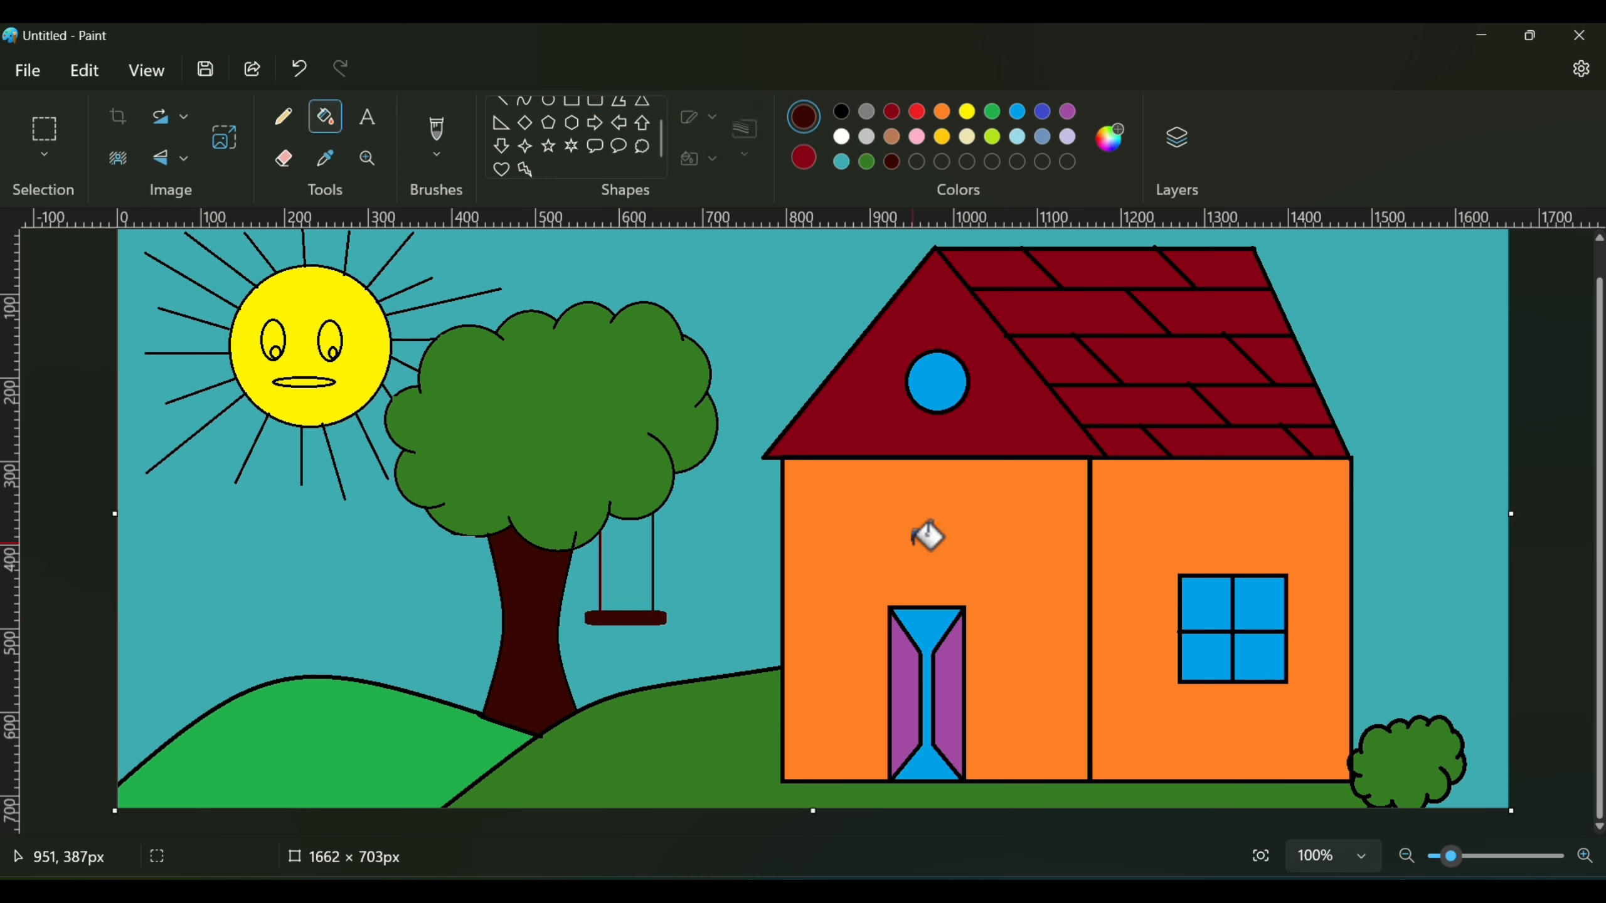